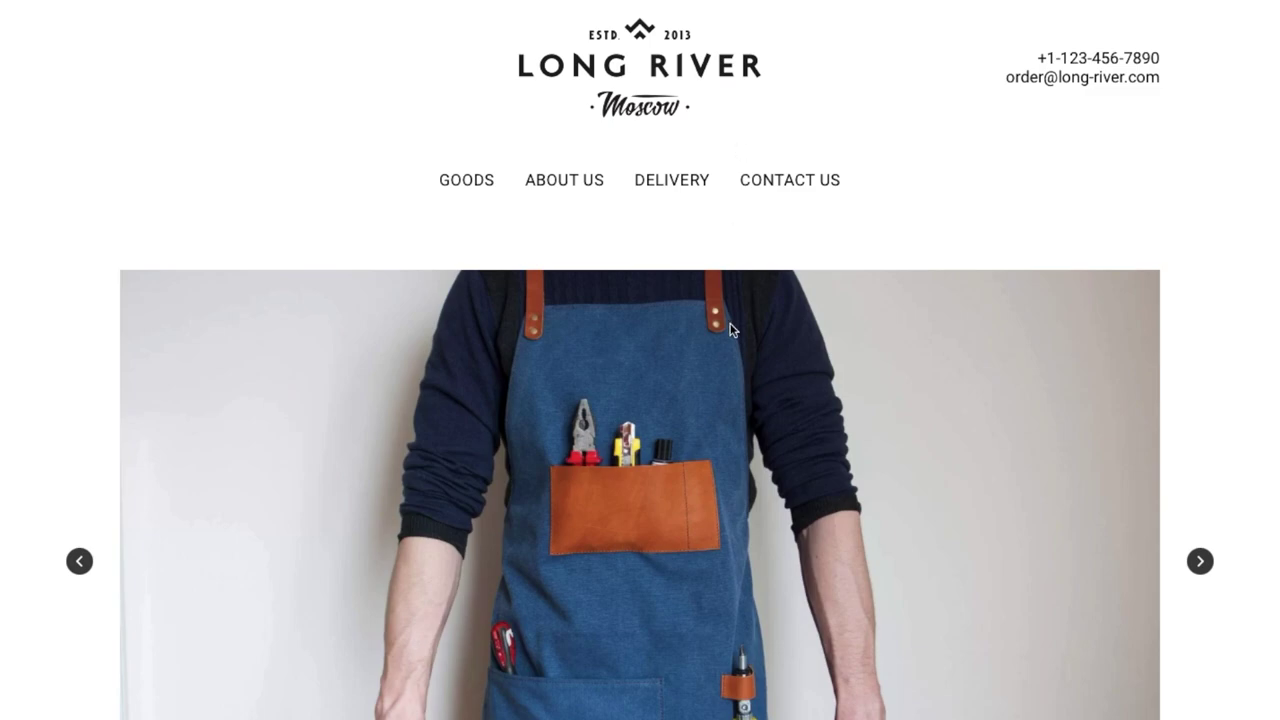
Step: Open the Cross-body bag product and add it to the cart with Buy Now
{"action": "scroll", "coordinate": [733, 350], "scroll_direction": "down", "scroll_amount": 5}
{"action": "scroll", "coordinate": [733, 350], "scroll_direction": "down", "scroll_amount": 9}
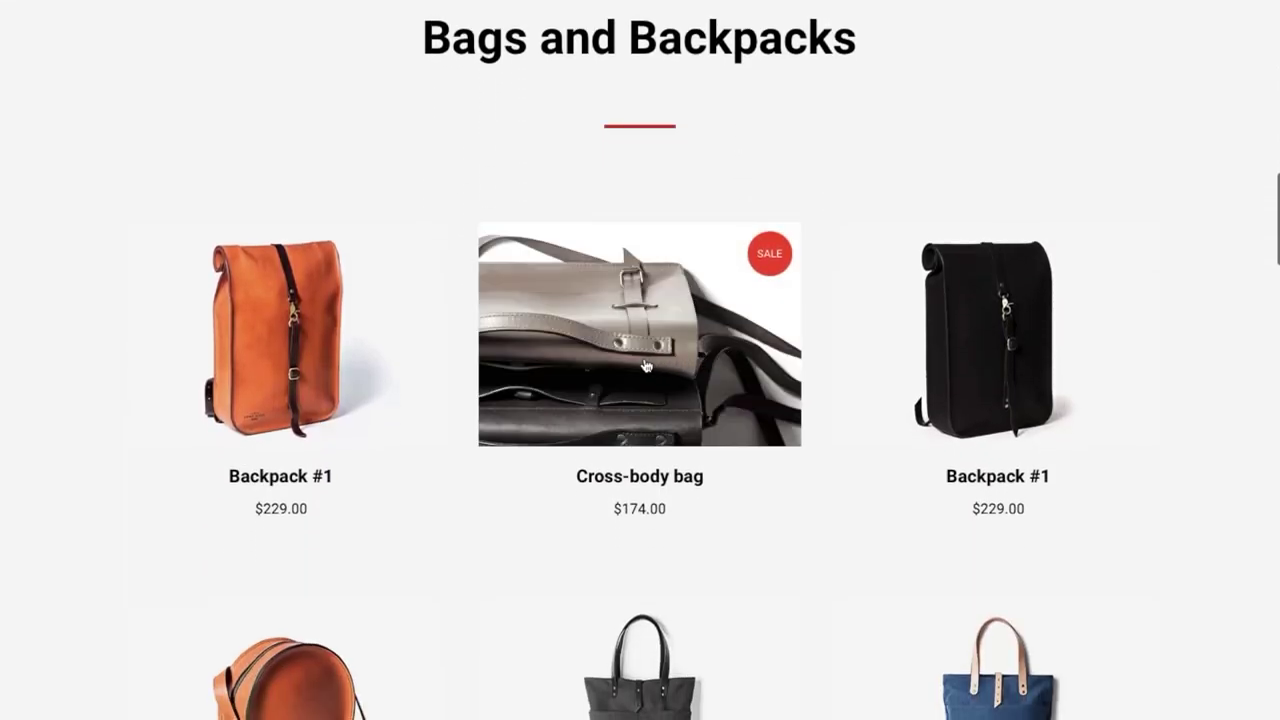
{"action": "left_click", "coordinate": [640, 366]}
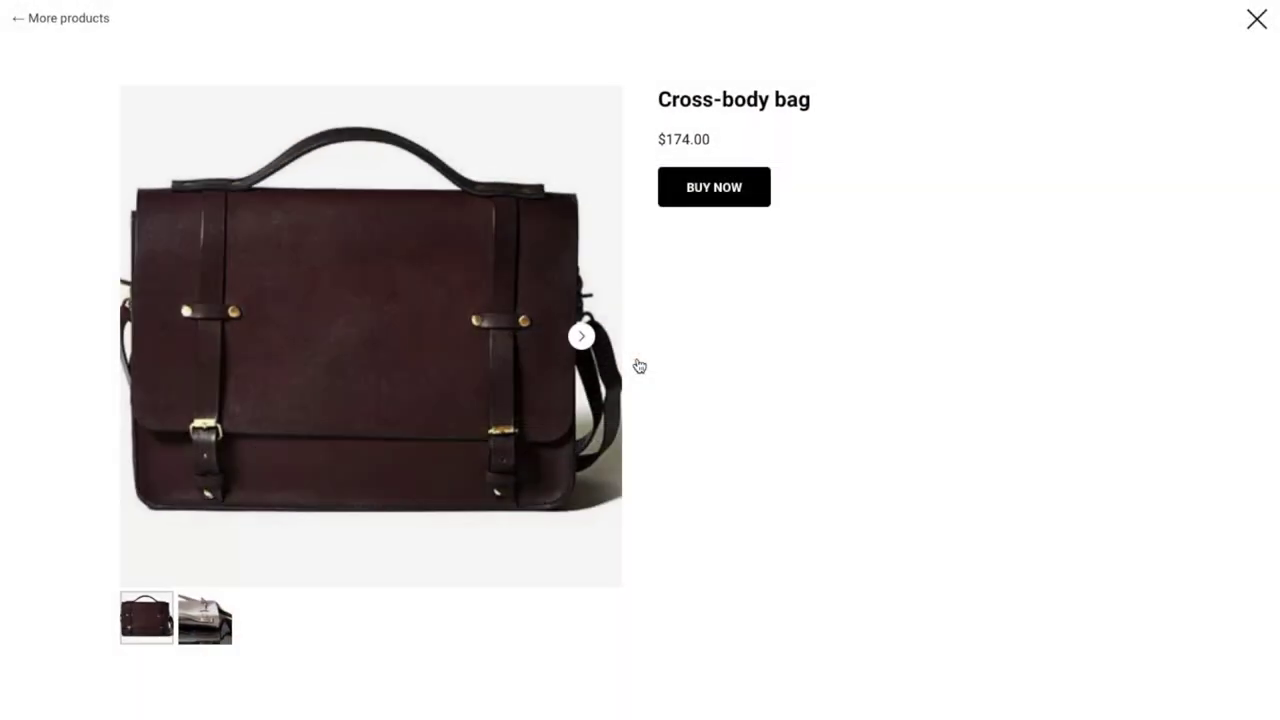
{"action": "left_click", "coordinate": [714, 192]}
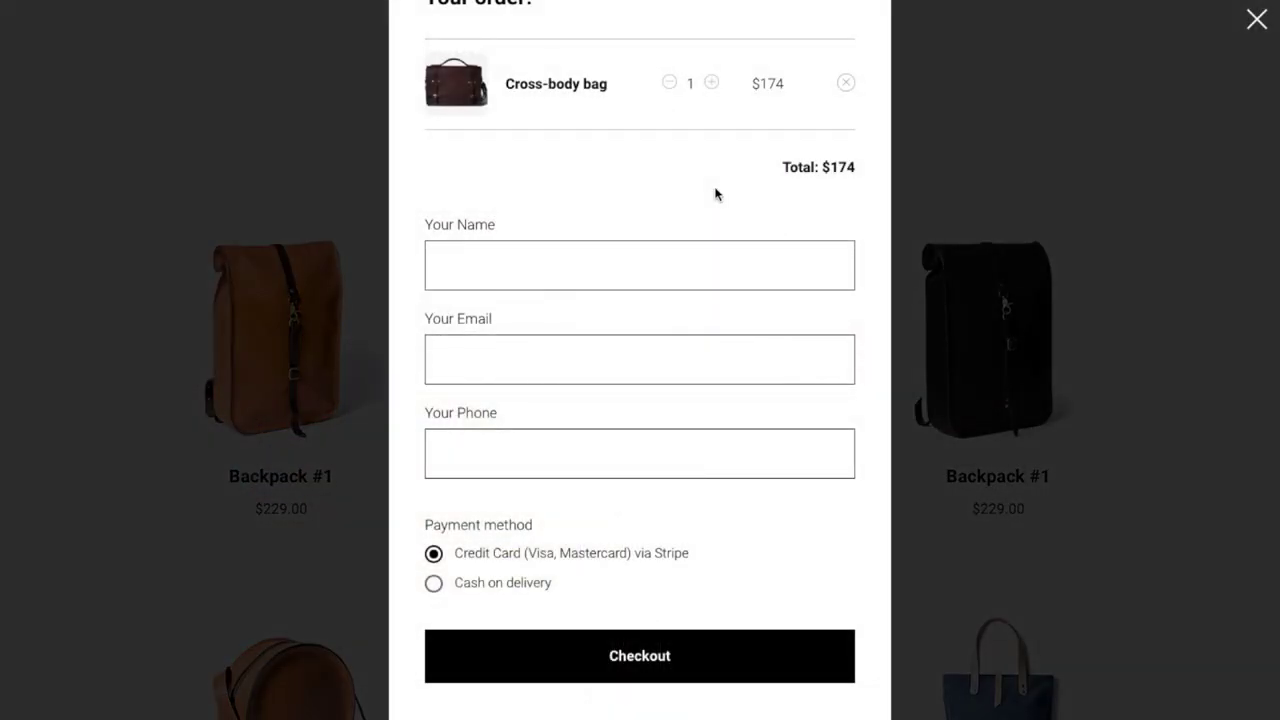
Step: Raise the Cross-body bag quantity to 3, lower it back to 1, and close checkout
{"action": "scroll", "coordinate": [714, 158], "scroll_direction": "up", "scroll_amount": 1}
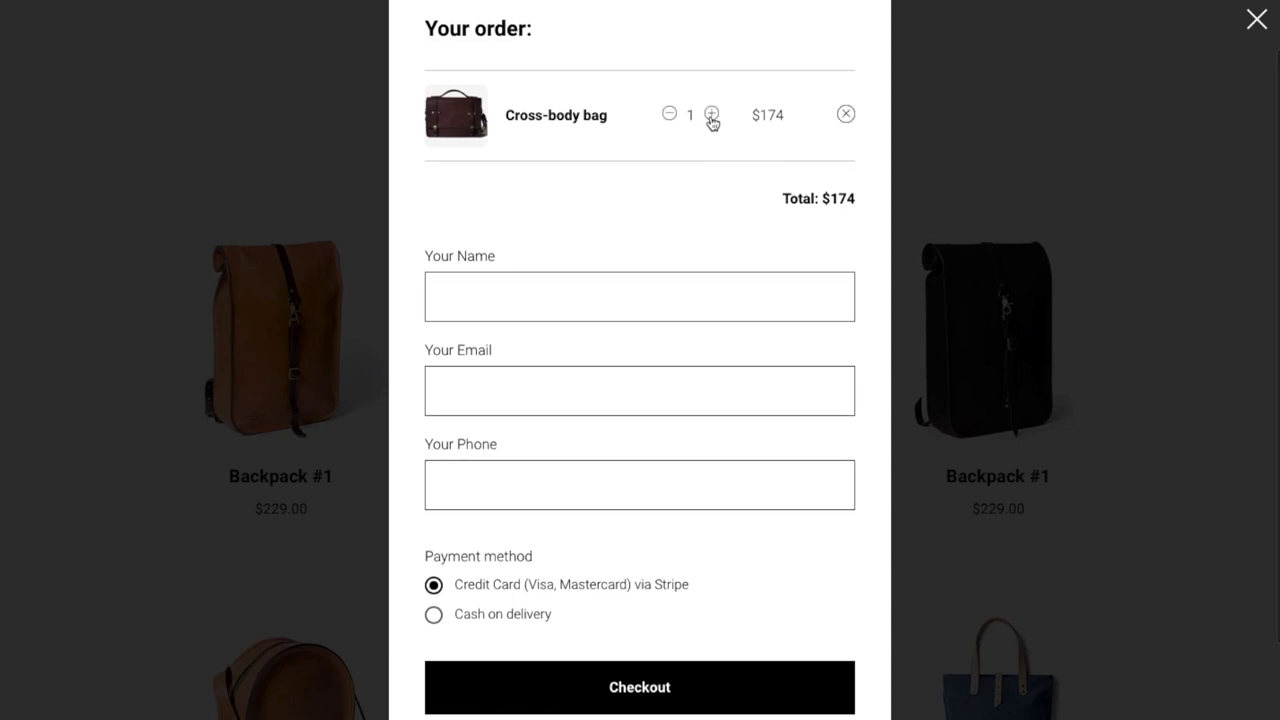
{"action": "left_click", "coordinate": [711, 114]}
{"action": "left_click", "coordinate": [711, 115]}
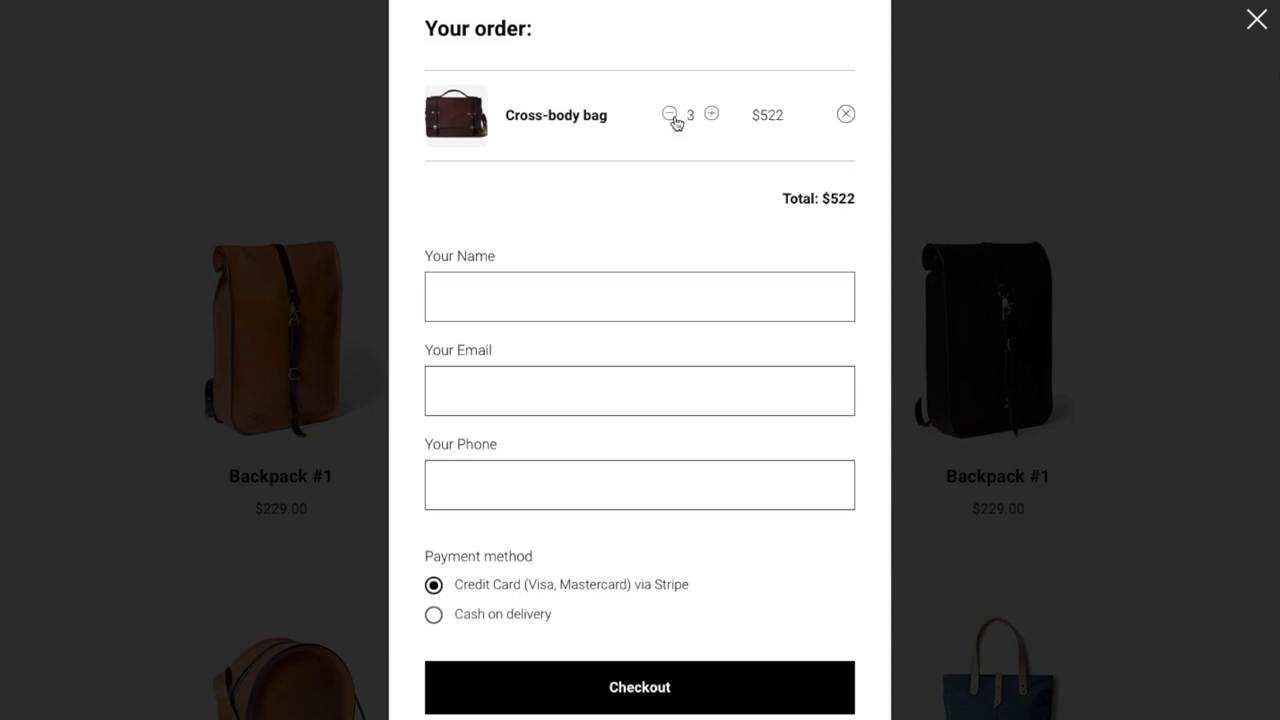
{"action": "left_click", "coordinate": [672, 117]}
{"action": "left_click", "coordinate": [672, 117]}
{"action": "scroll", "coordinate": [805, 122], "scroll_direction": "down", "scroll_amount": 2}
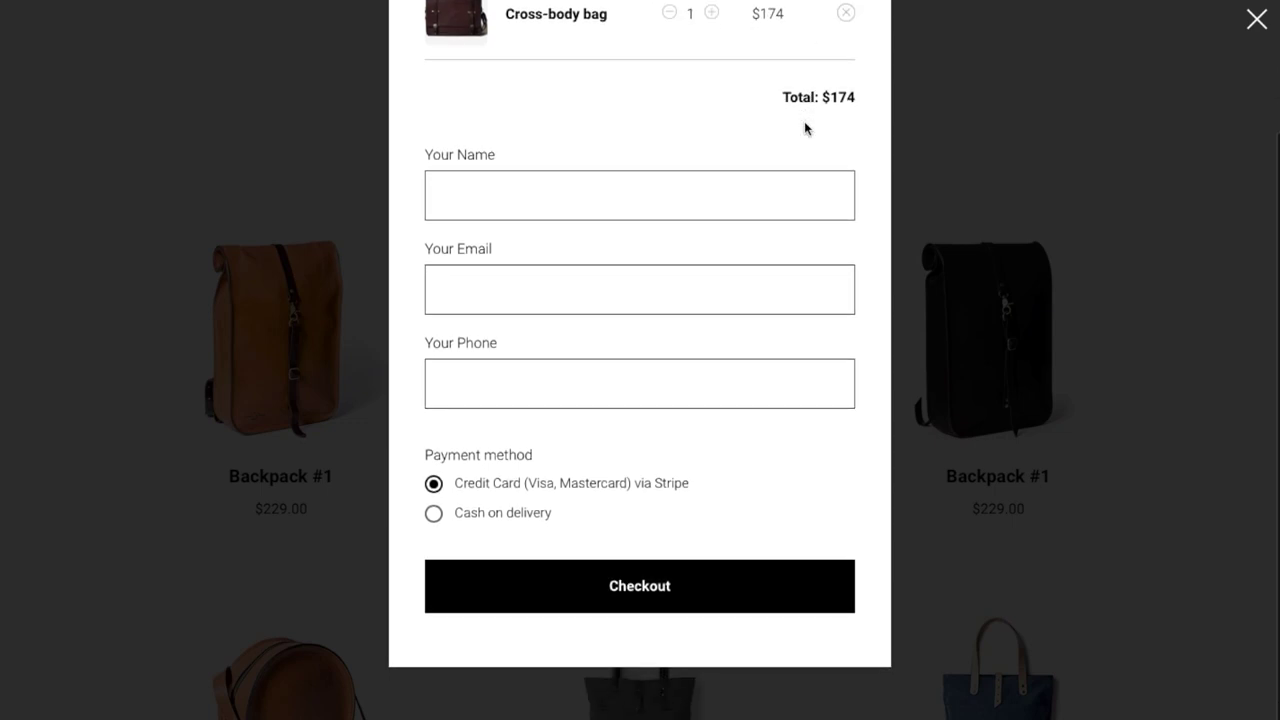
{"action": "scroll", "coordinate": [804, 121], "scroll_direction": "up", "scroll_amount": 3}
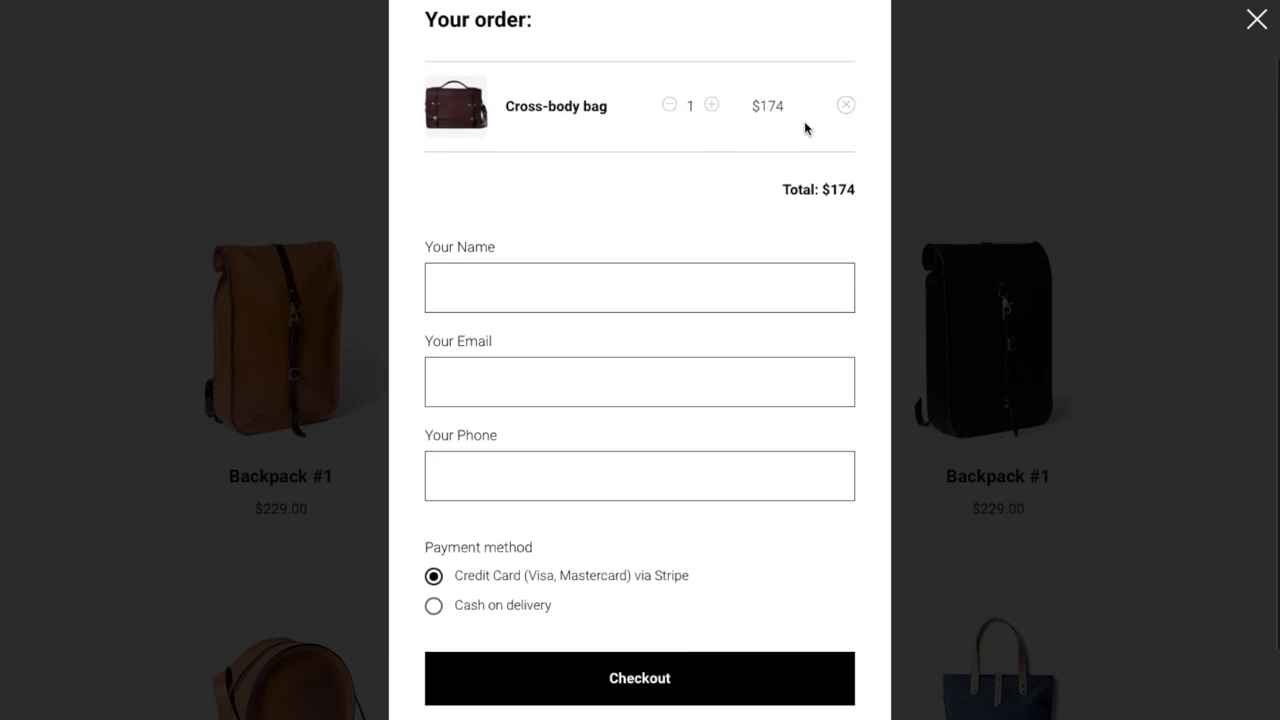
{"action": "left_click", "coordinate": [1257, 22]}
Step: Open the Shopper bag from canvas product page
{"action": "scroll", "coordinate": [910, 351], "scroll_direction": "down", "scroll_amount": 2}
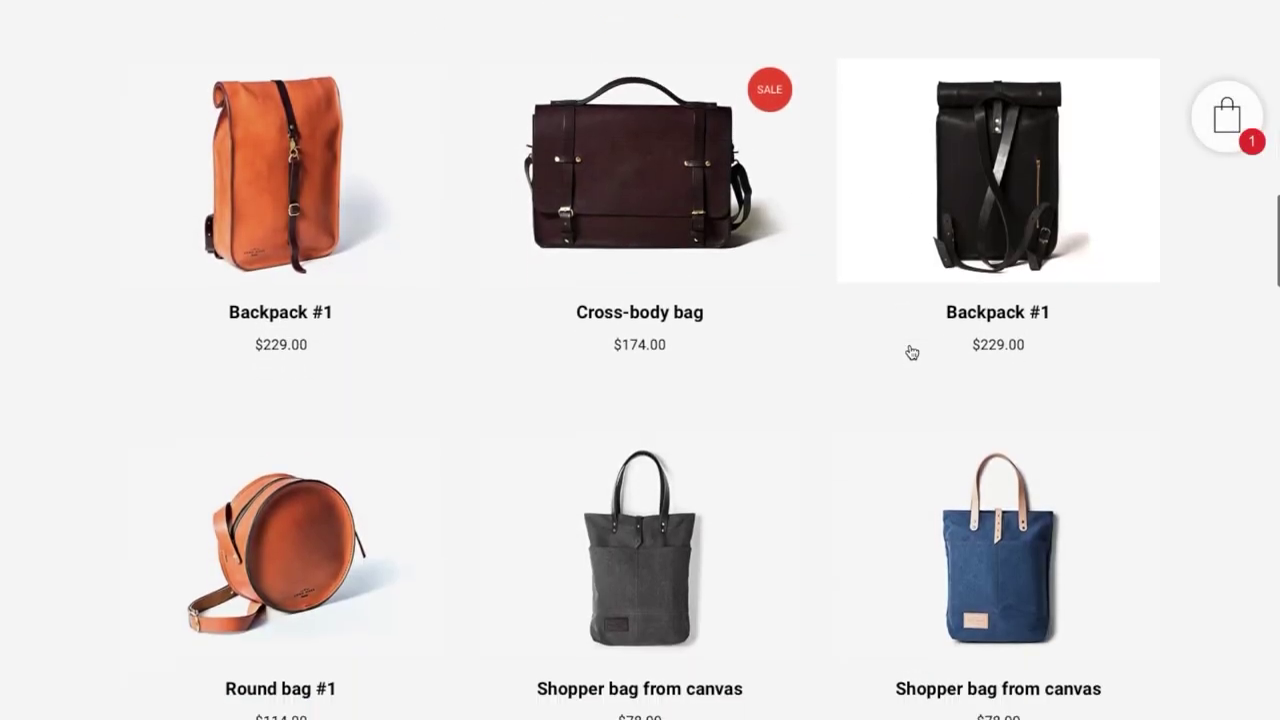
{"action": "scroll", "coordinate": [910, 351], "scroll_direction": "down", "scroll_amount": 1}
{"action": "left_click", "coordinate": [674, 487]}
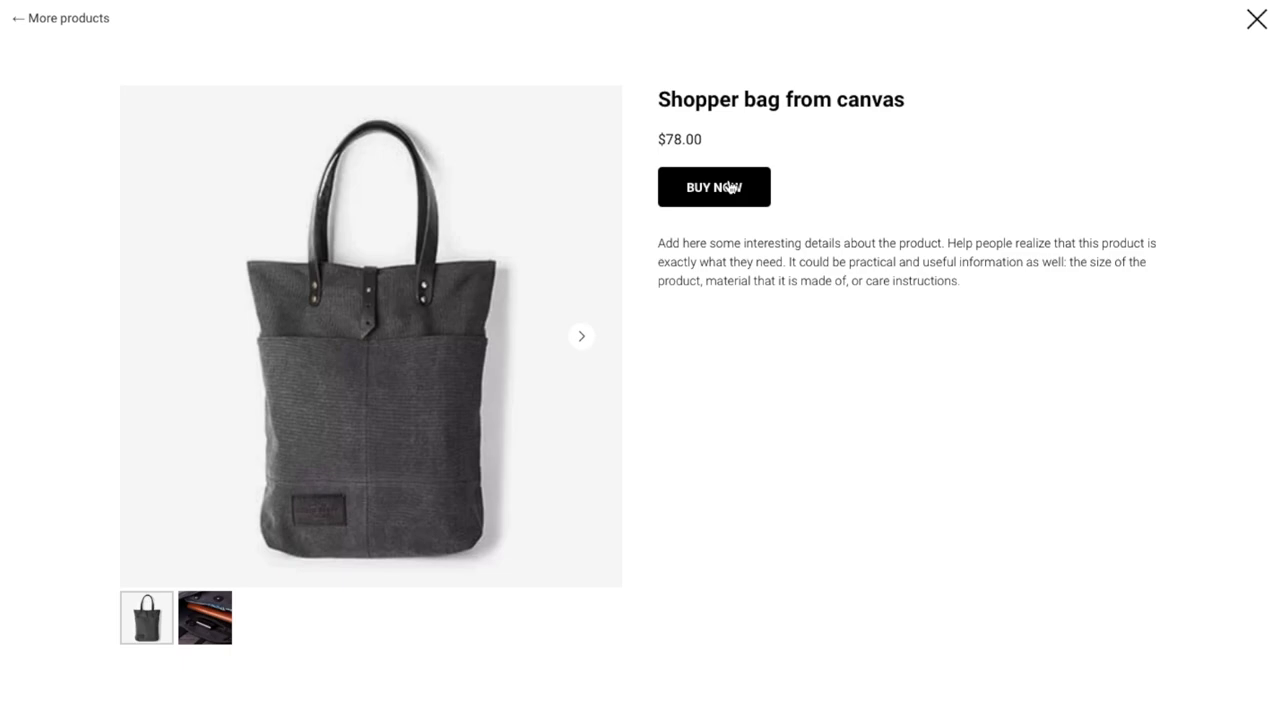
Step: Add the Shopper bag to the cart, then open and close the ST300 block's Content panel
{"action": "left_click", "coordinate": [731, 187]}
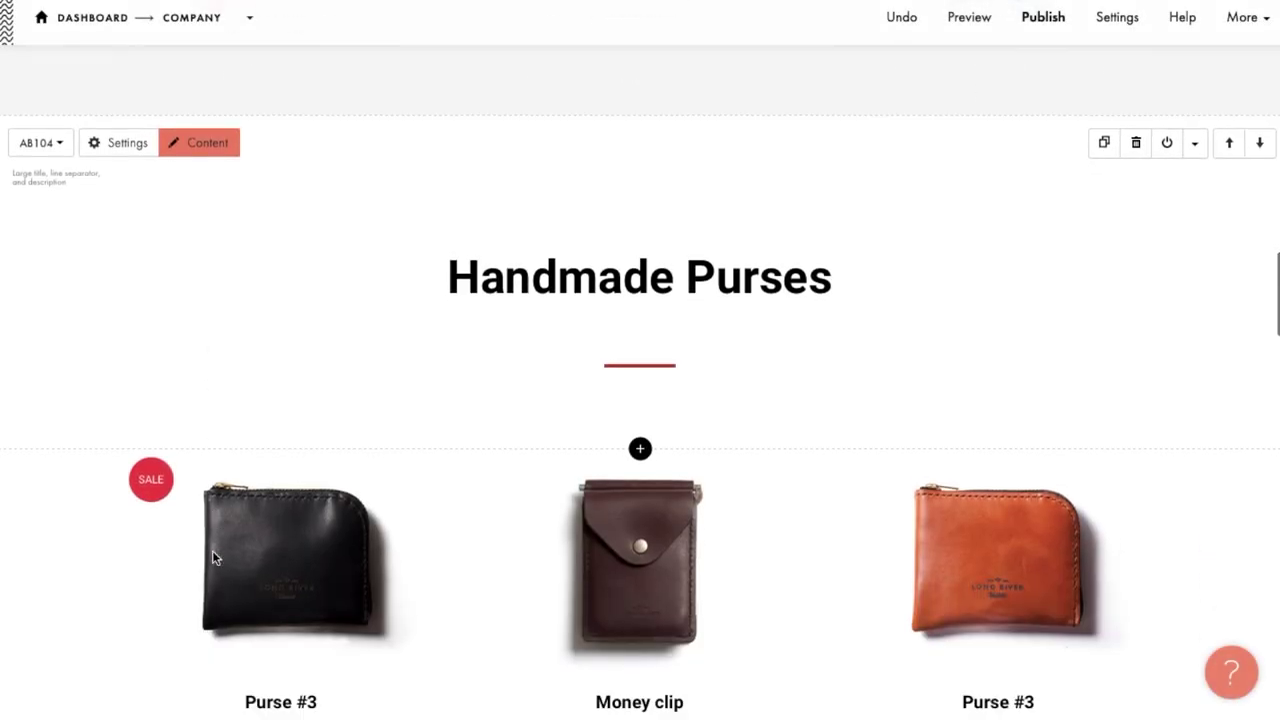
{"action": "scroll", "coordinate": [212, 558], "scroll_direction": "down", "scroll_amount": 2}
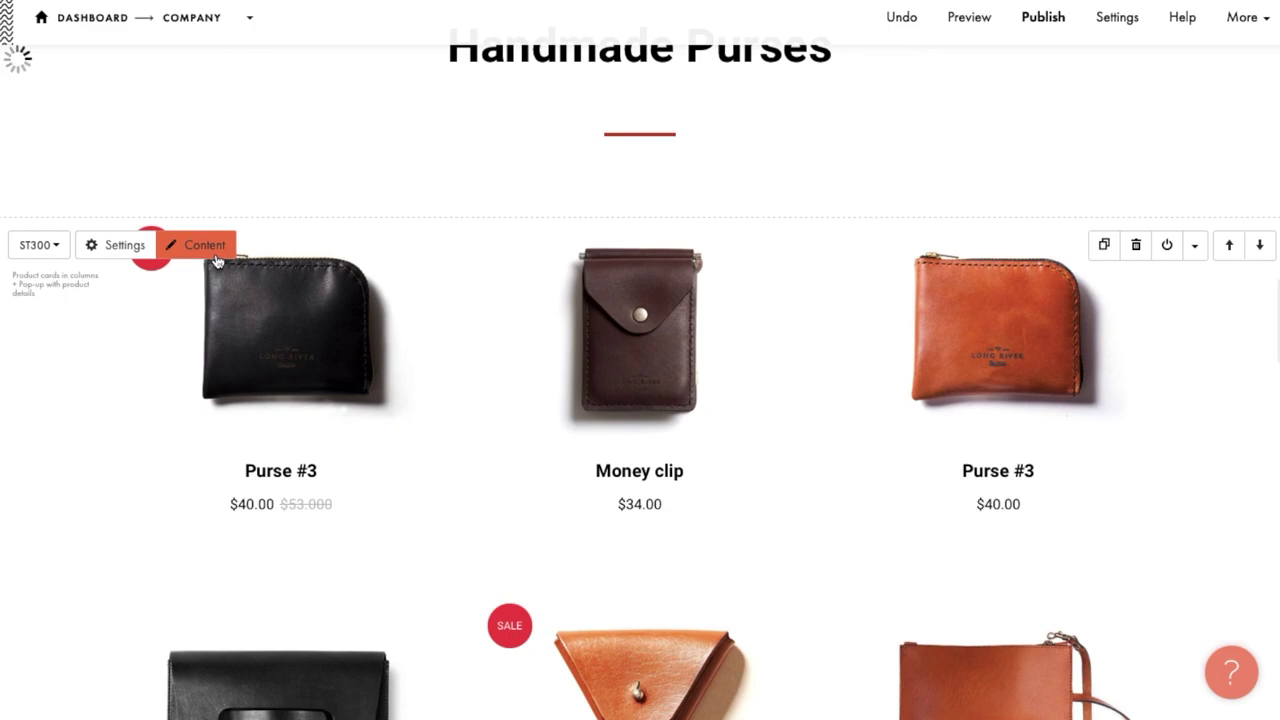
{"action": "left_click", "coordinate": [213, 252]}
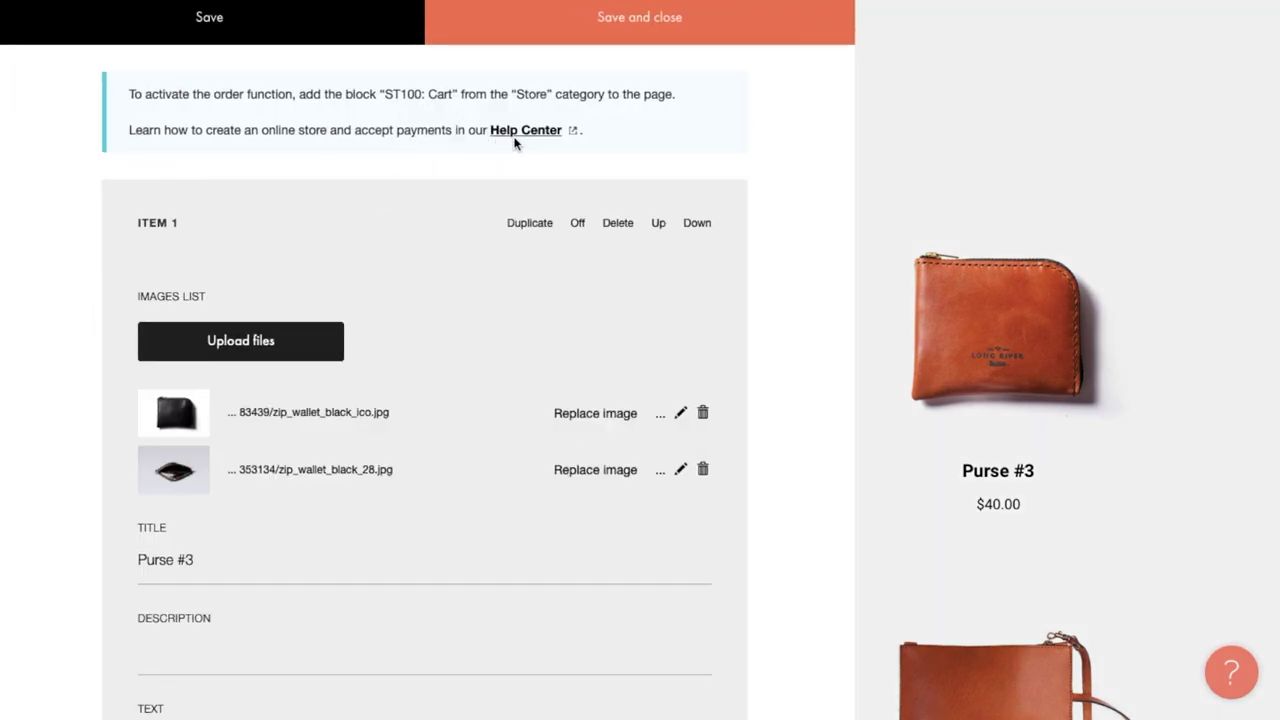
{"action": "left_click", "coordinate": [915, 171]}
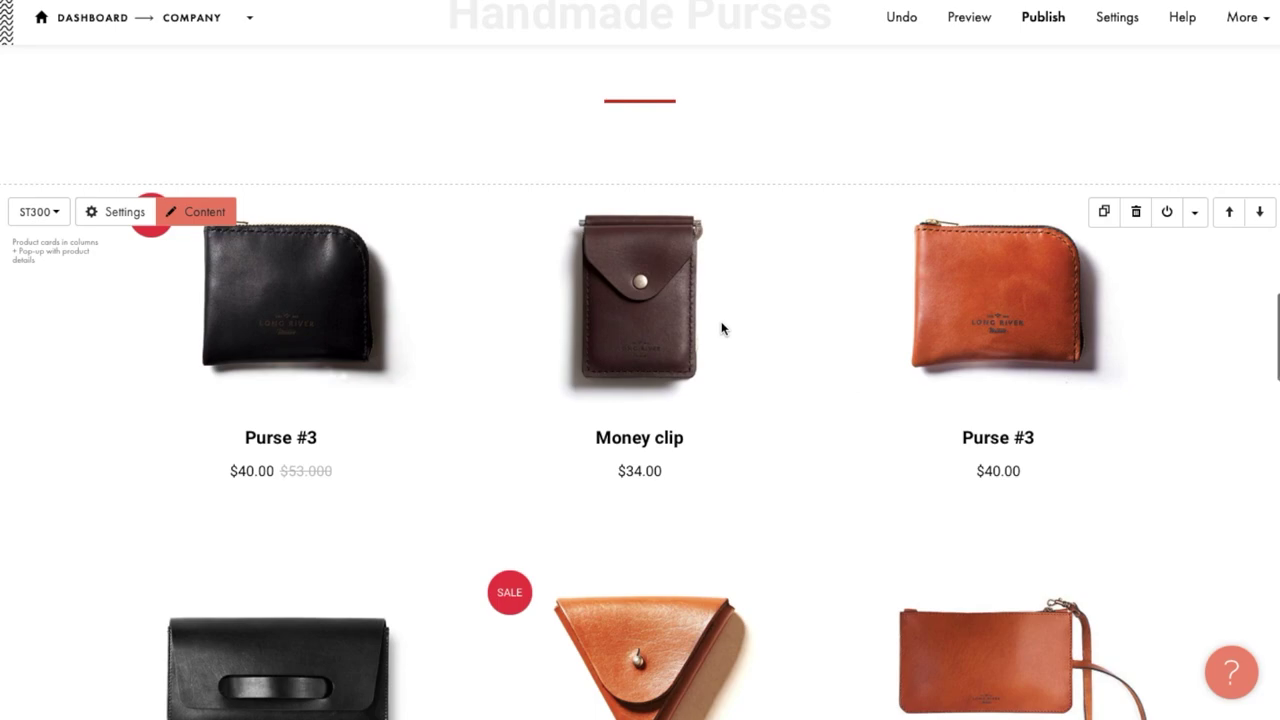
Step: Scroll the editor down past the product grid to the about anchor
{"action": "scroll", "coordinate": [723, 328], "scroll_direction": "down", "scroll_amount": 1}
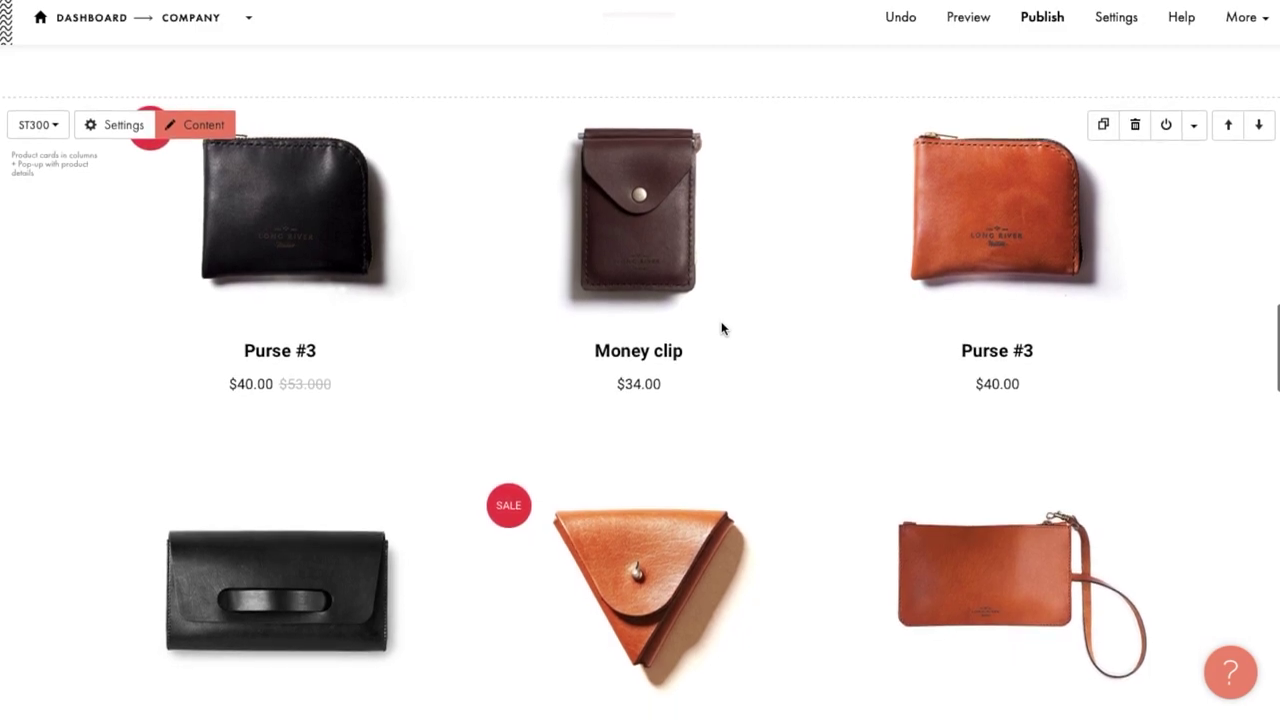
{"action": "scroll", "coordinate": [723, 328], "scroll_direction": "down", "scroll_amount": 1}
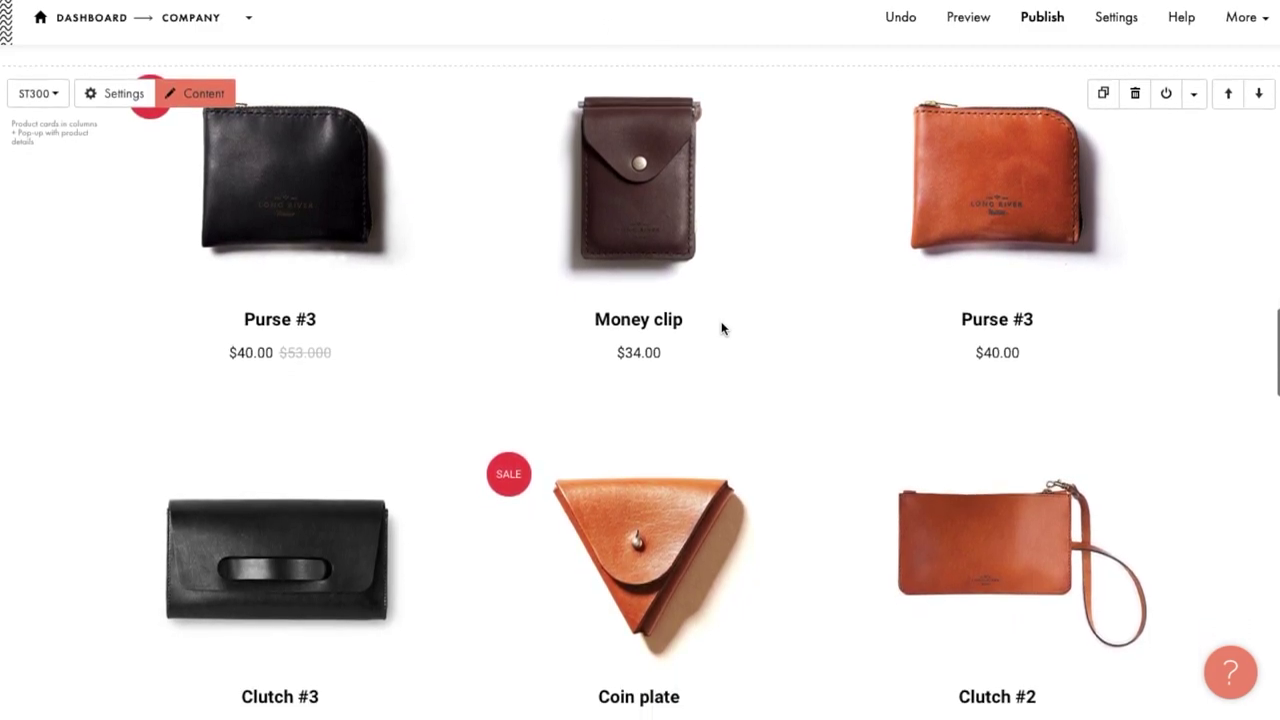
{"action": "scroll", "coordinate": [723, 328], "scroll_direction": "down", "scroll_amount": 1}
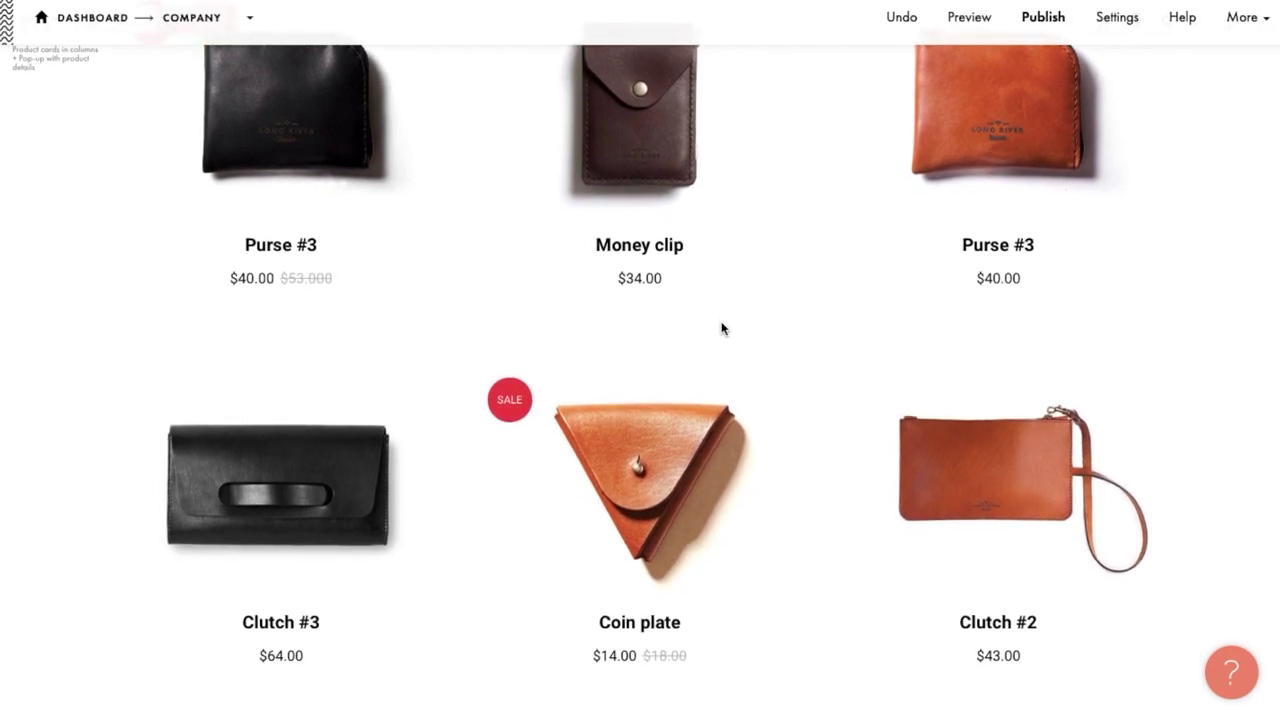
{"action": "scroll", "coordinate": [722, 328], "scroll_direction": "down", "scroll_amount": 5}
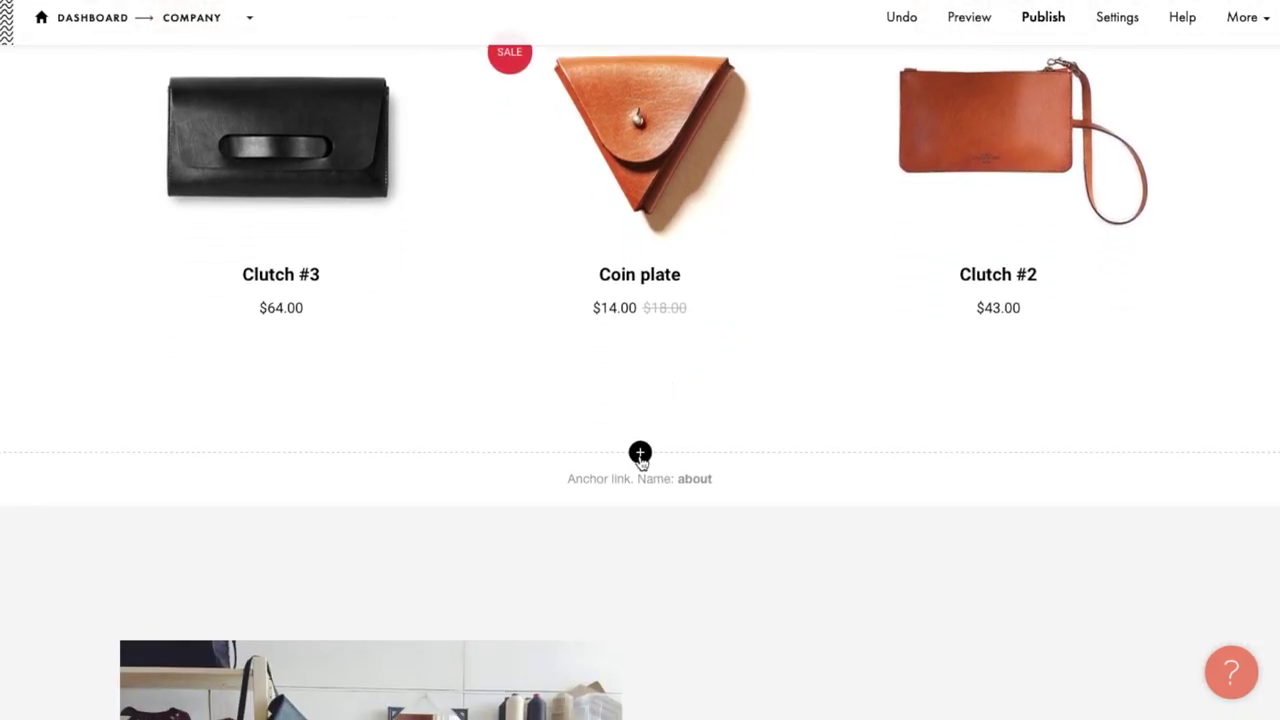
Step: Insert the Store category's ST100 Shopping cart with order form block above the about anchor
{"action": "left_click", "coordinate": [640, 455]}
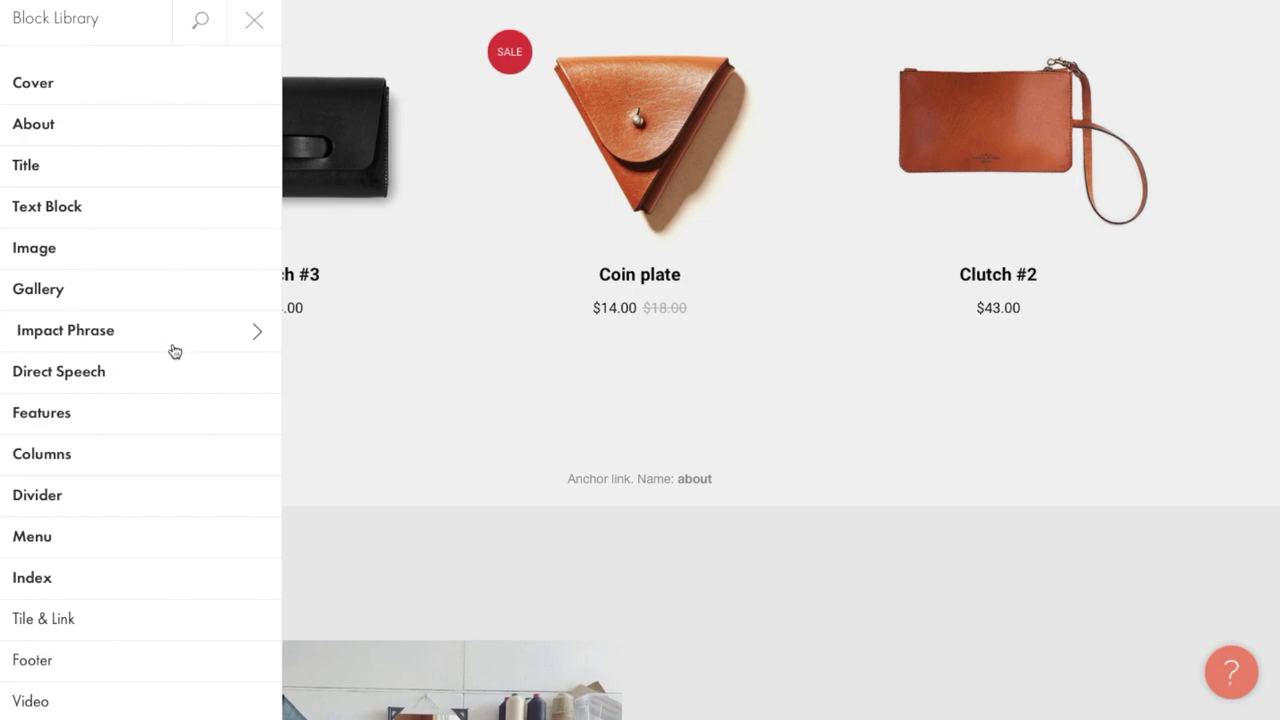
{"action": "scroll", "coordinate": [172, 351], "scroll_direction": "down", "scroll_amount": 6}
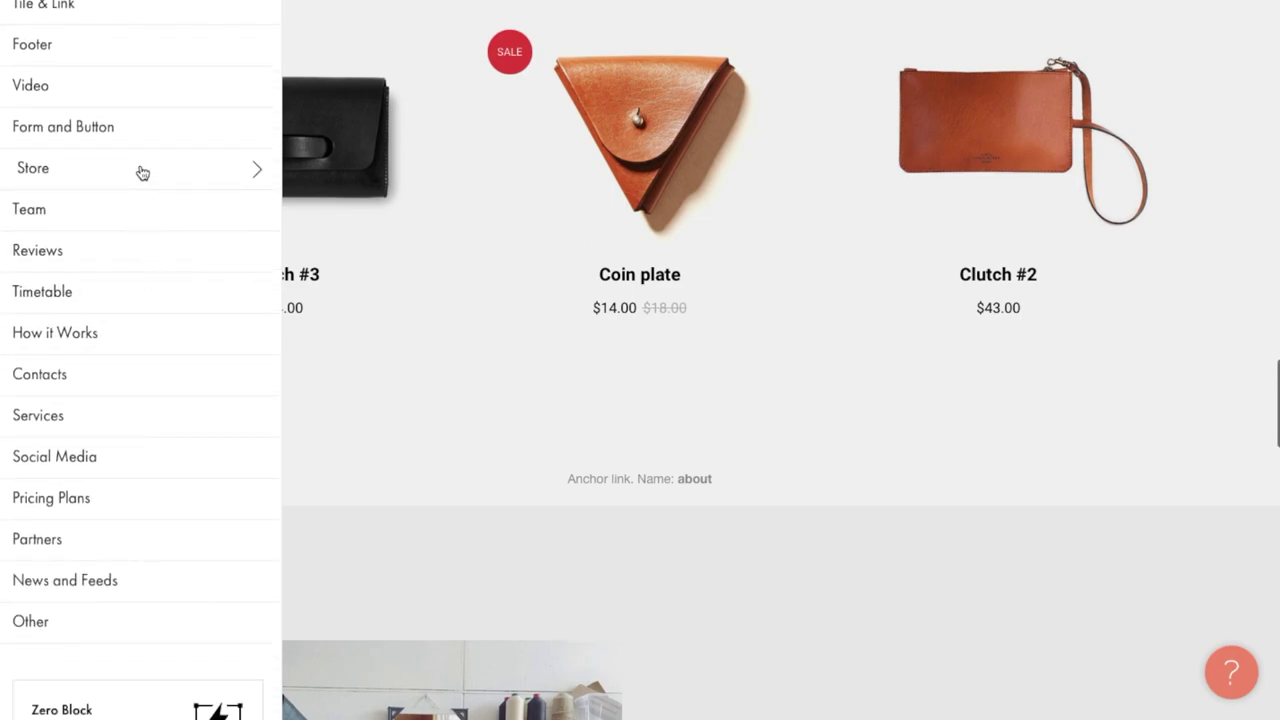
{"action": "left_click", "coordinate": [142, 173]}
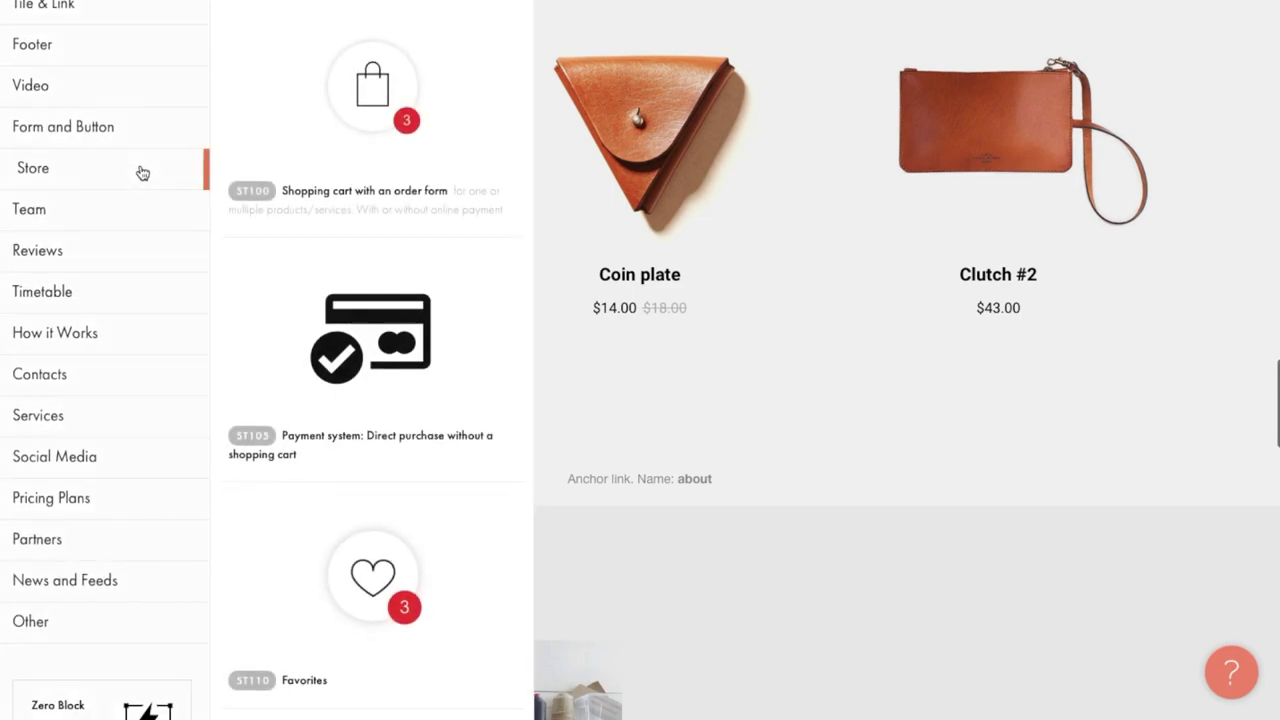
{"action": "left_click", "coordinate": [342, 134]}
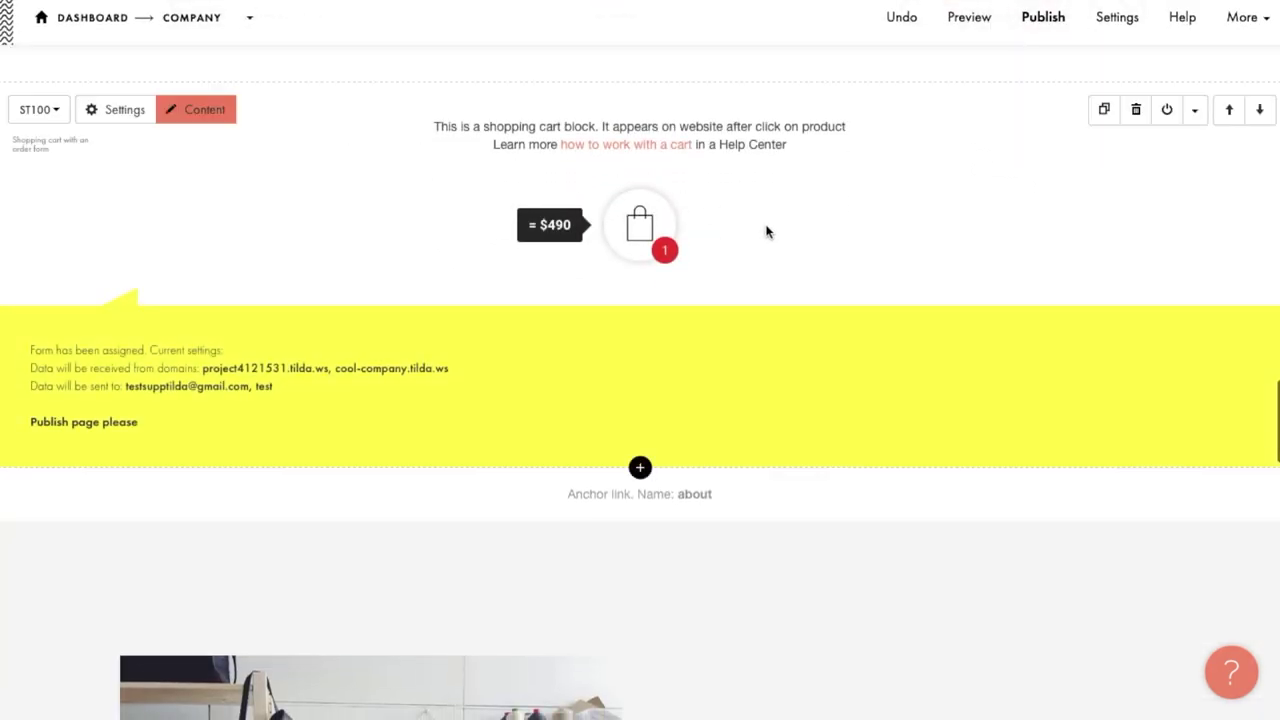
Step: Preview the site and add the Cross-body bag to the cart to check the order form
{"action": "left_click", "coordinate": [969, 20]}
{"action": "scroll", "coordinate": [863, 291], "scroll_direction": "down", "scroll_amount": 15}
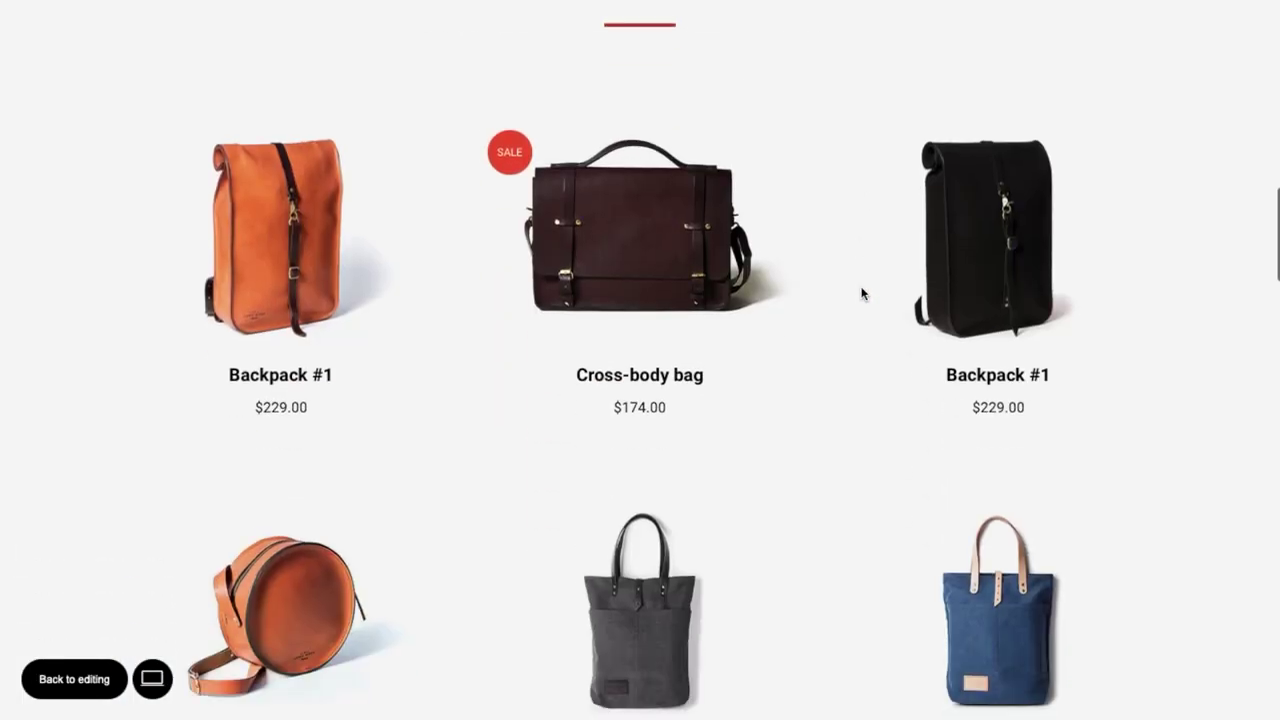
{"action": "left_click", "coordinate": [660, 291]}
{"action": "left_click", "coordinate": [687, 203]}
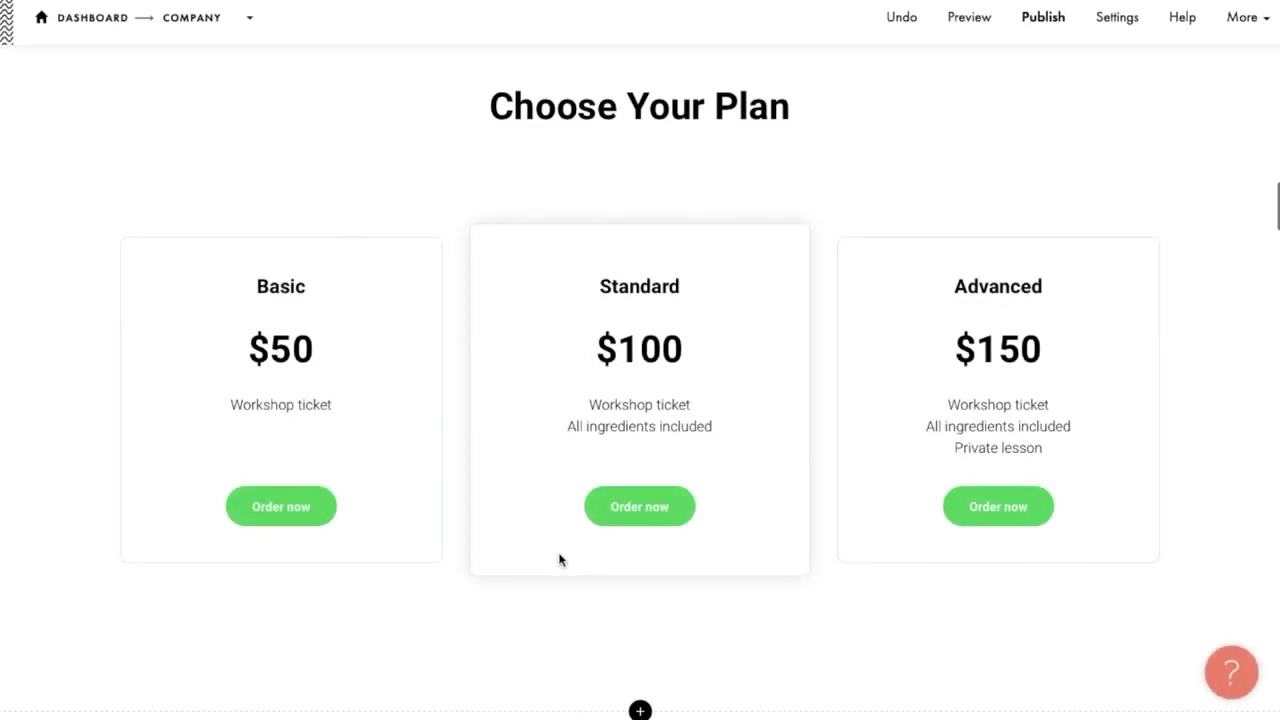
{"action": "scroll", "coordinate": [558, 558], "scroll_direction": "down", "scroll_amount": 4}
{"action": "left_click", "coordinate": [224, 314]}
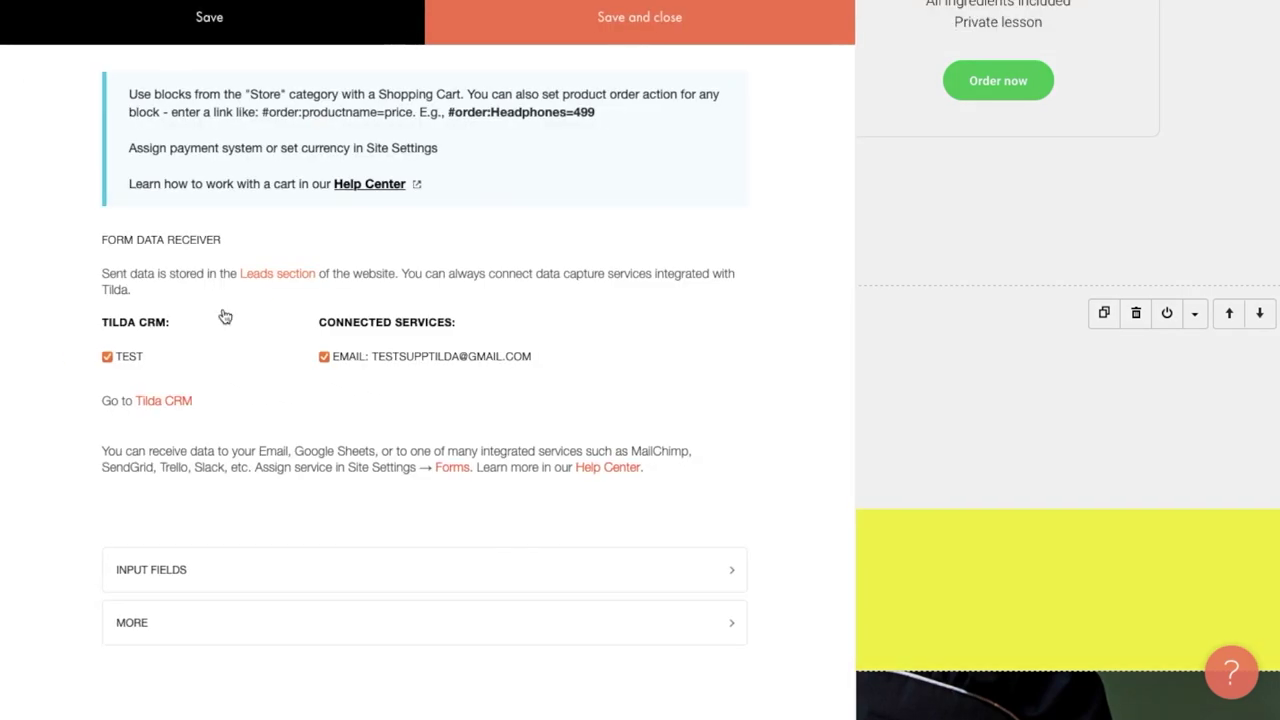
{"action": "left_click_drag", "start_coordinate": [601, 112], "coordinate": [447, 116]}
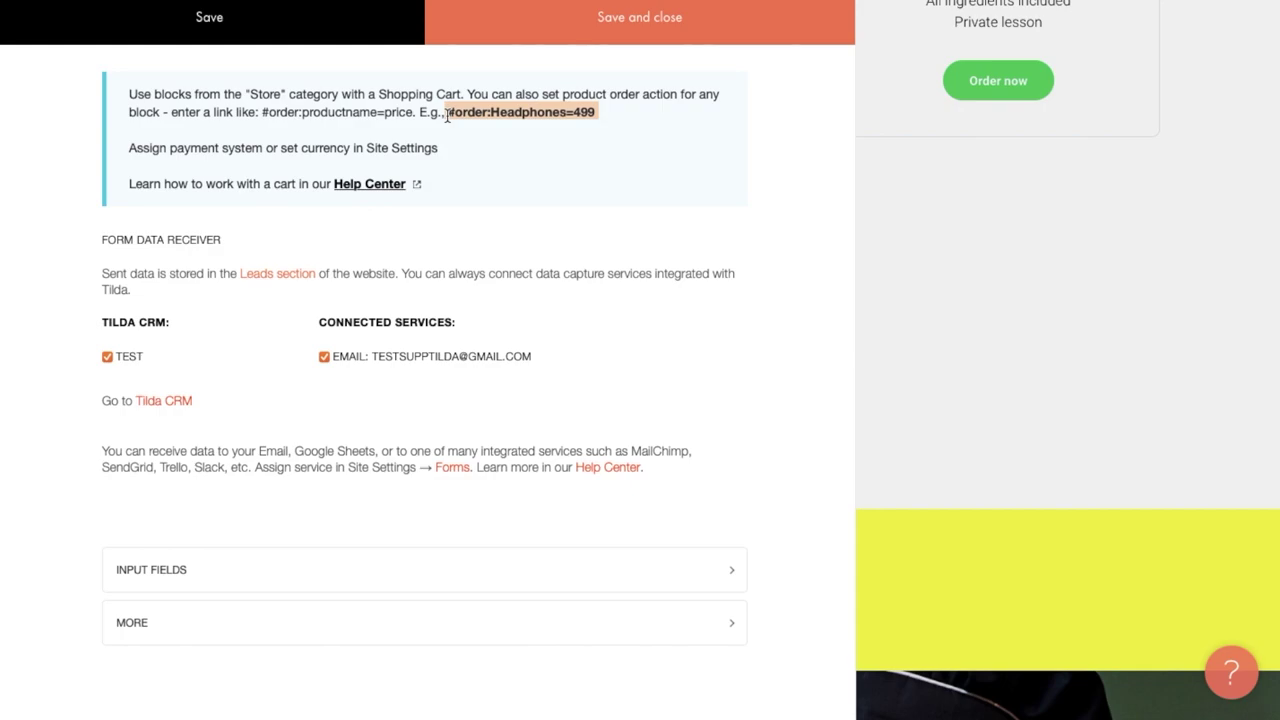
{"action": "left_click", "coordinate": [920, 206]}
{"action": "scroll", "coordinate": [922, 206], "scroll_direction": "up", "scroll_amount": 3}
{"action": "scroll", "coordinate": [780, 220], "scroll_direction": "up", "scroll_amount": 3}
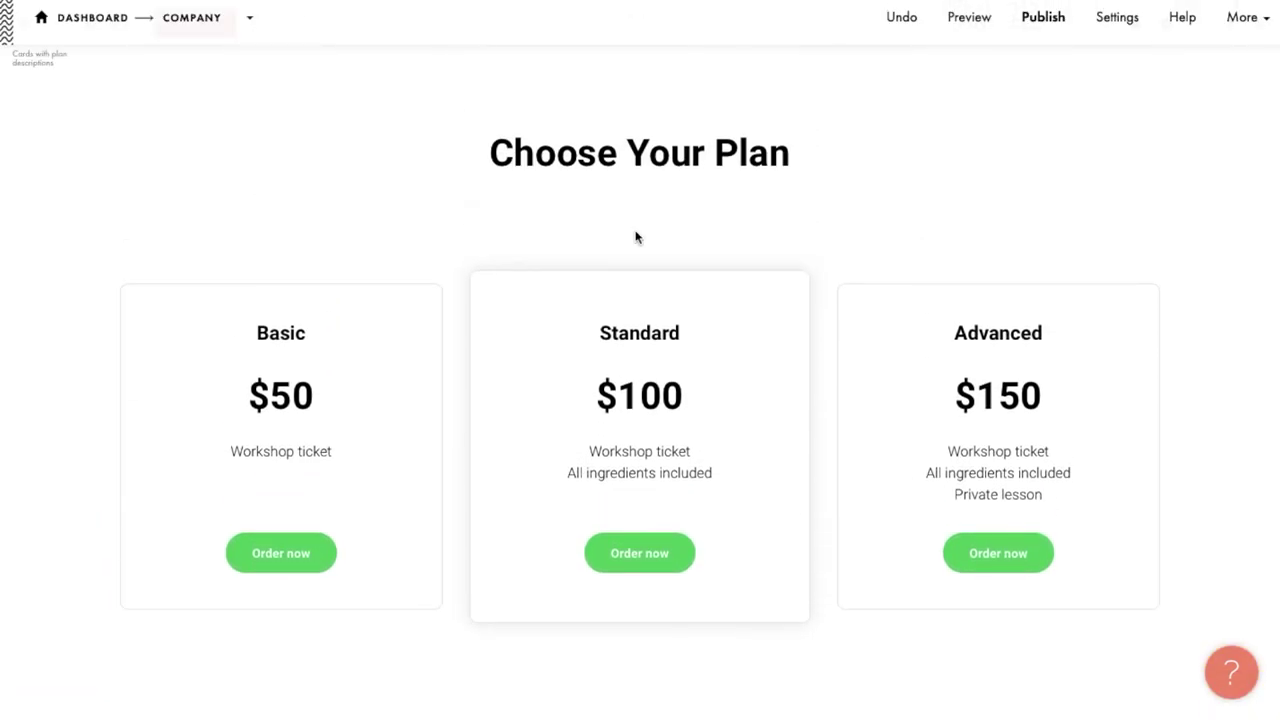
Step: Enter button links #order:Basic=50, #order:Standard=100 and #order:Advanced=150 for the three pricing cards
{"action": "scroll", "coordinate": [252, 150], "scroll_direction": "up", "scroll_amount": 2}
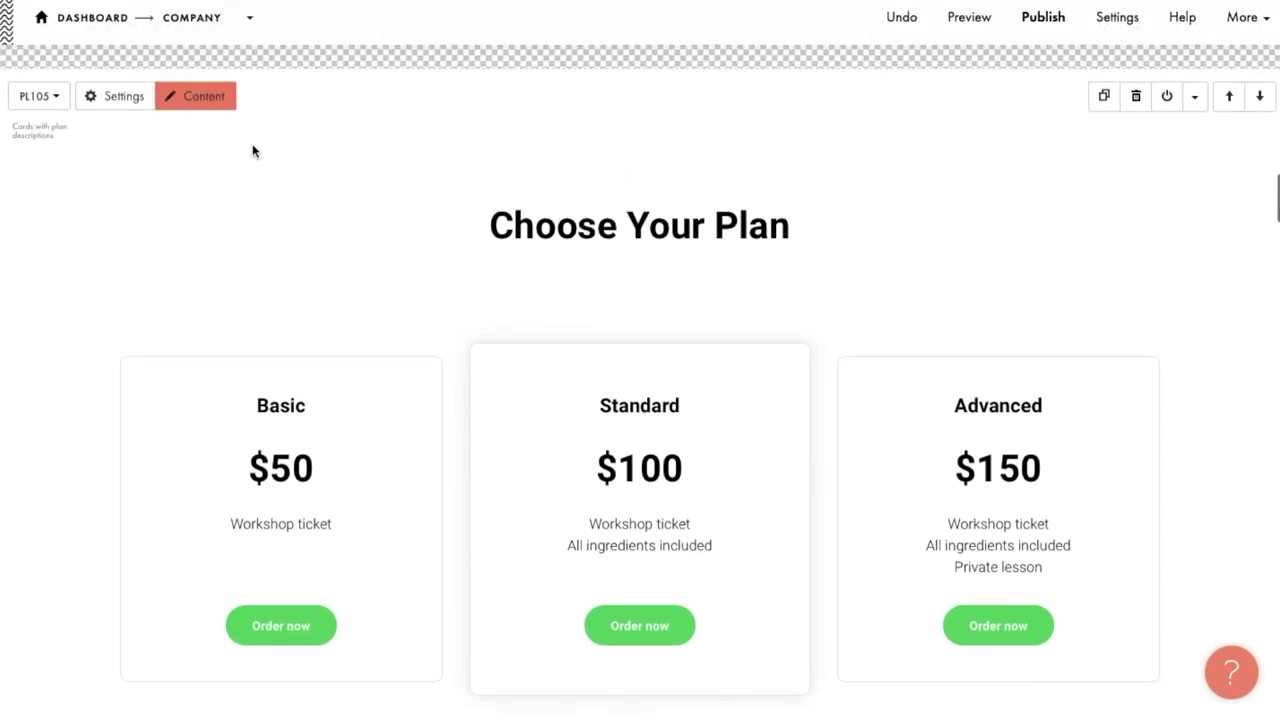
{"action": "left_click", "coordinate": [215, 108]}
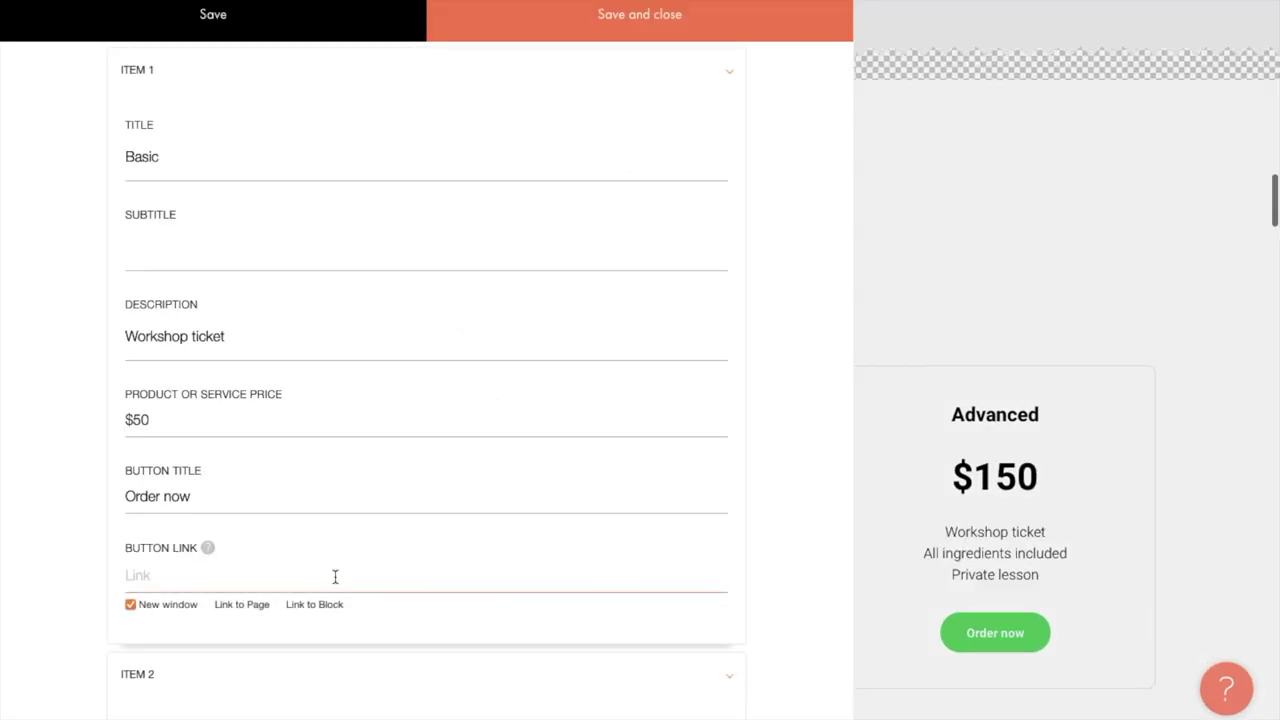
{"action": "type", "text": "#order:Basic=50"}
{"action": "scroll", "coordinate": [335, 575], "scroll_direction": "down", "scroll_amount": 2}
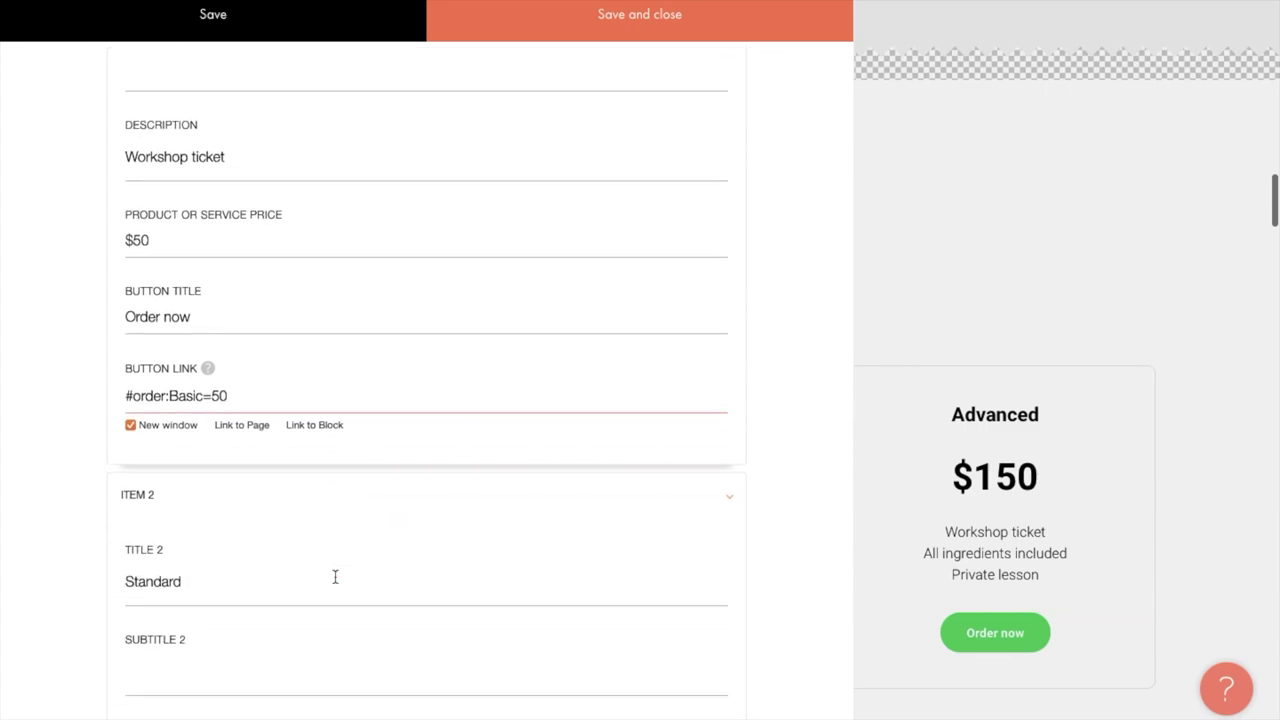
{"action": "scroll", "coordinate": [338, 541], "scroll_direction": "down", "scroll_amount": 5}
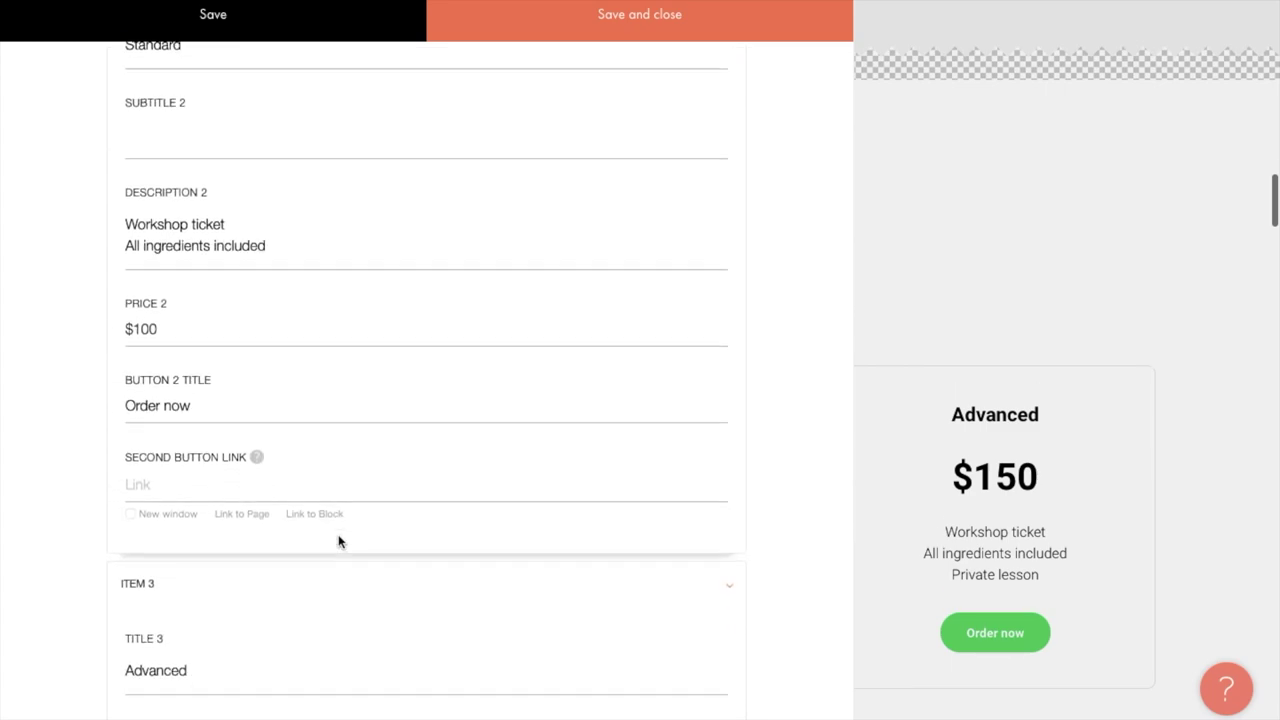
{"action": "type", "text": "#order:Standard=100"}
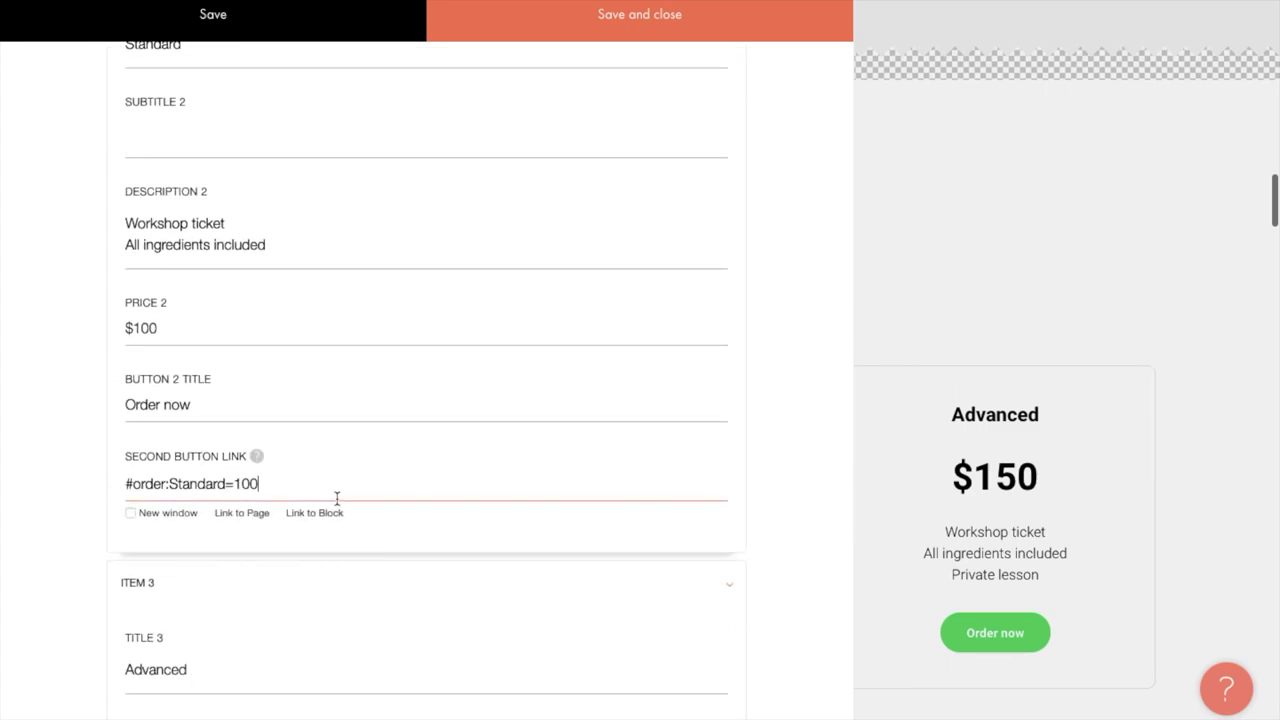
{"action": "scroll", "coordinate": [337, 496], "scroll_direction": "down", "scroll_amount": 5}
{"action": "scroll", "coordinate": [337, 498], "scroll_direction": "down", "scroll_amount": 1}
{"action": "left_click", "coordinate": [329, 537]}
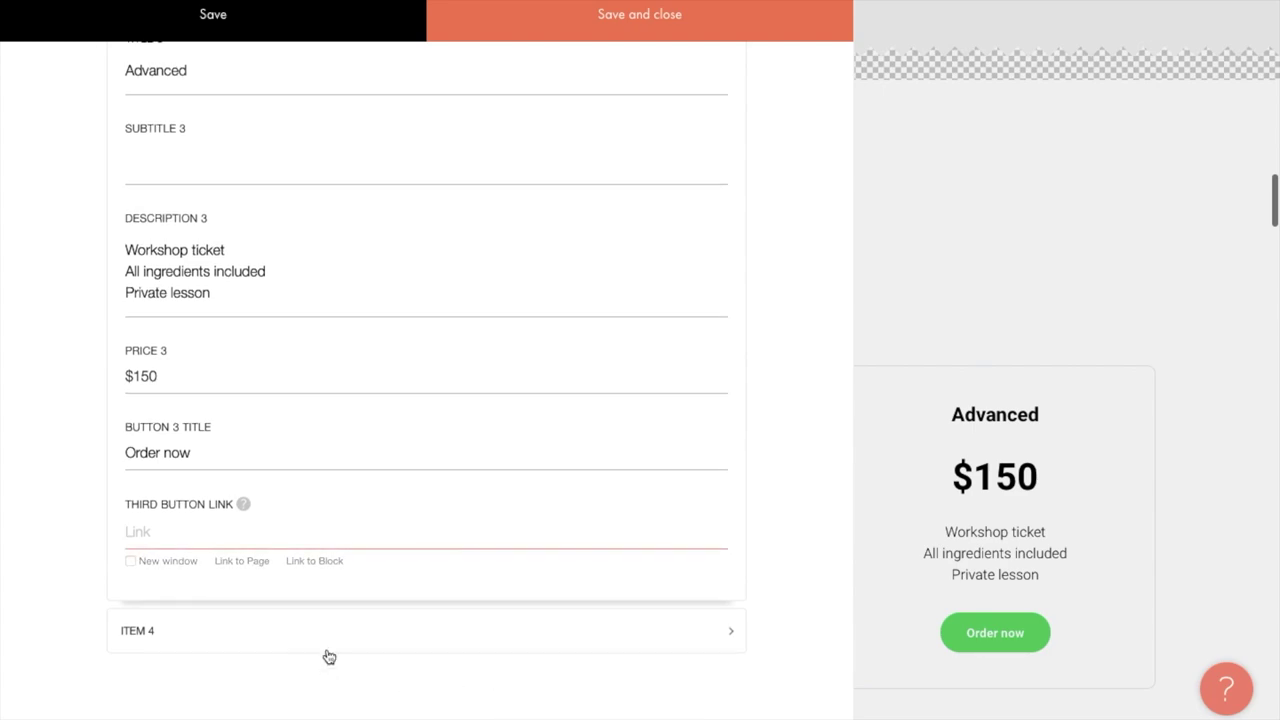
{"action": "type", "text": "#order:Advanced=150"}
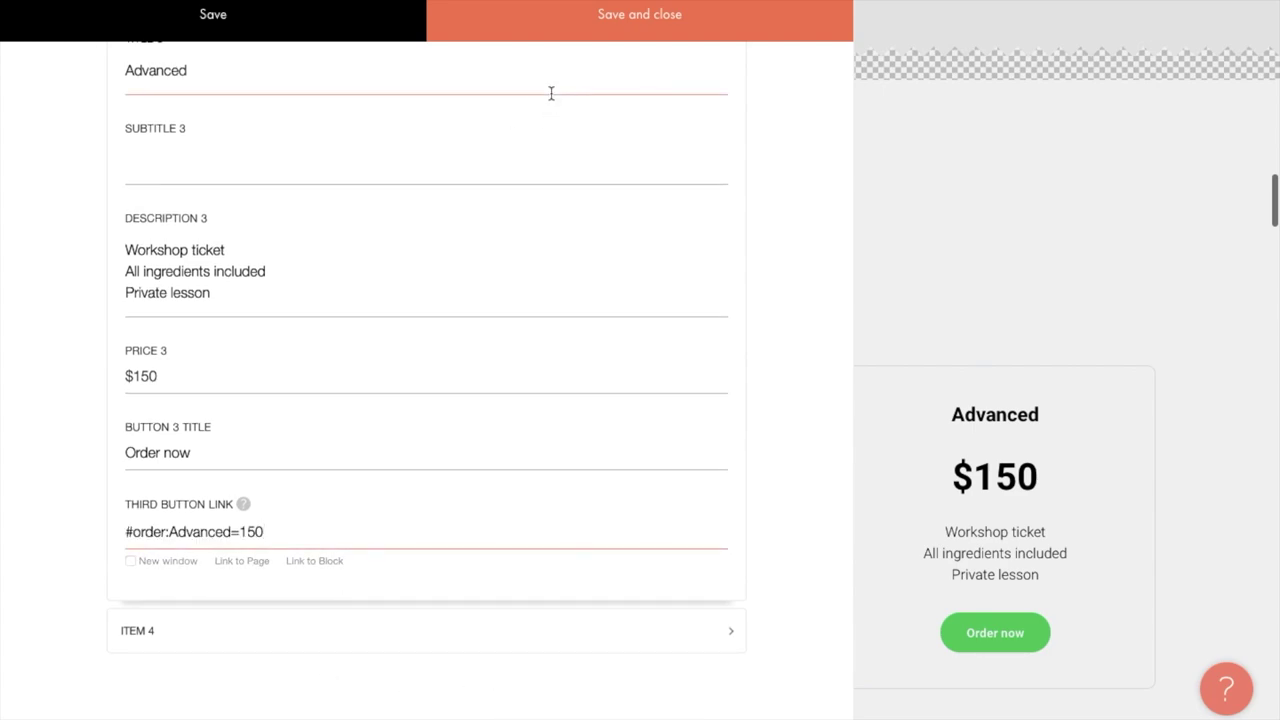
Step: Save the pricing link changes and open a live preview of the page
{"action": "left_click", "coordinate": [585, 24]}
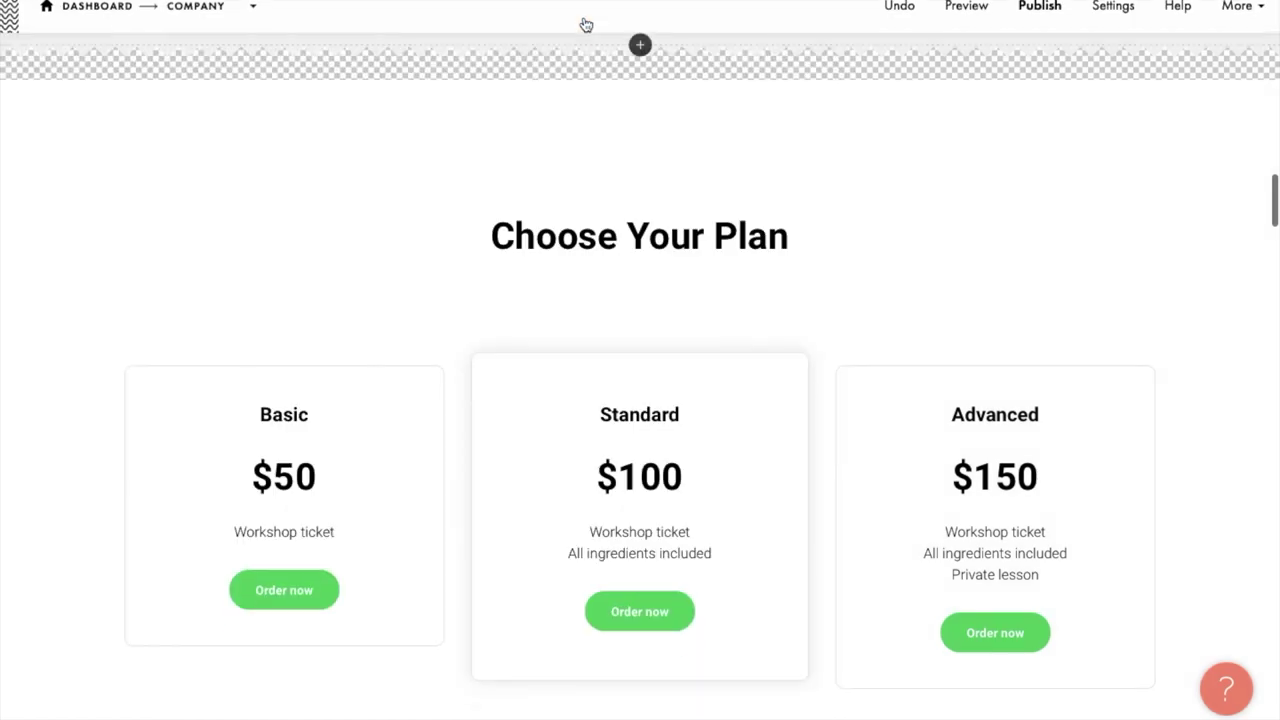
{"action": "left_click", "coordinate": [970, 20]}
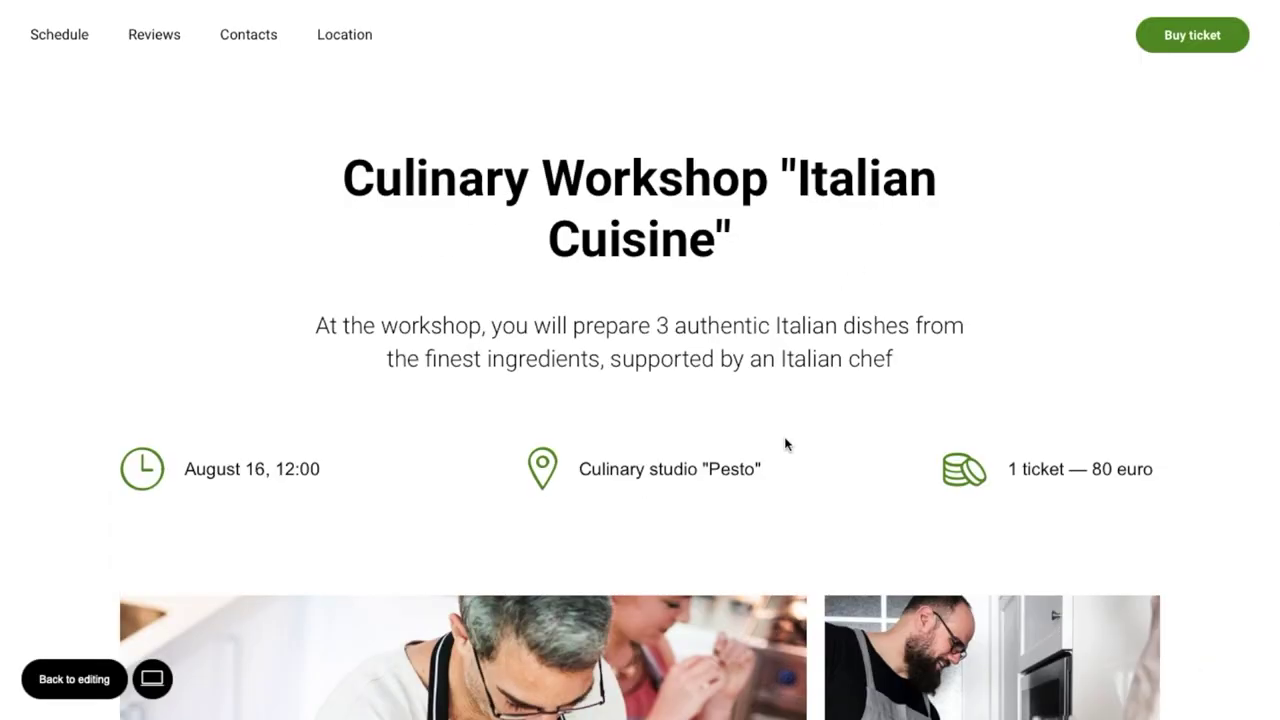
{"action": "scroll", "coordinate": [785, 444], "scroll_direction": "down", "scroll_amount": 15}
{"action": "scroll", "coordinate": [785, 444], "scroll_direction": "up", "scroll_amount": 2}
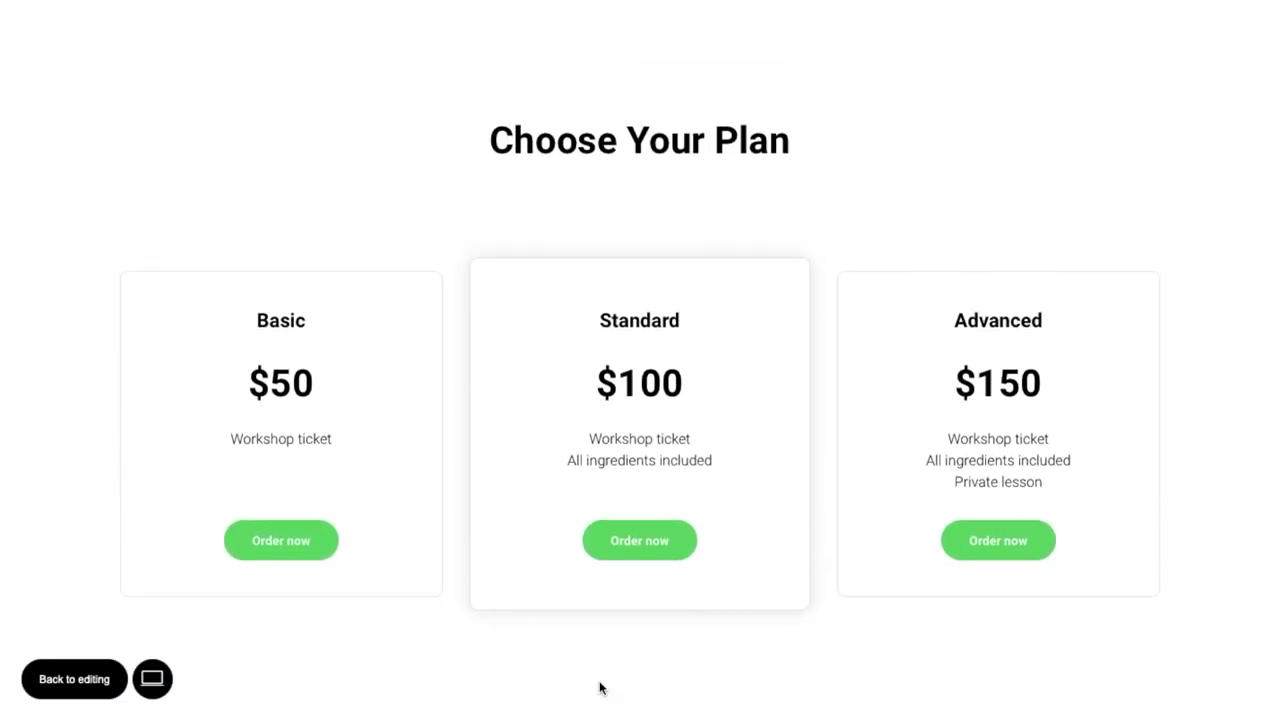
Step: Add the Basic, Standard and Advanced plans to the cart, dismissing each order popup
{"action": "left_click", "coordinate": [309, 550]}
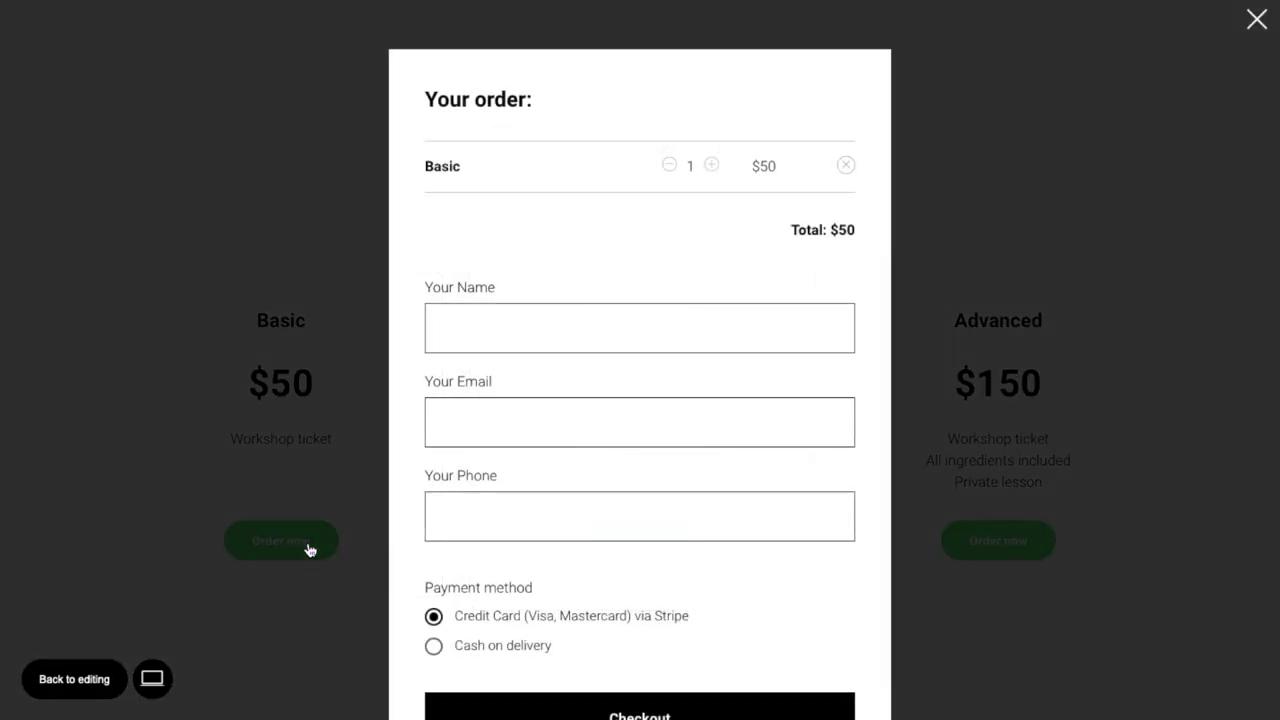
{"action": "left_click", "coordinate": [979, 251]}
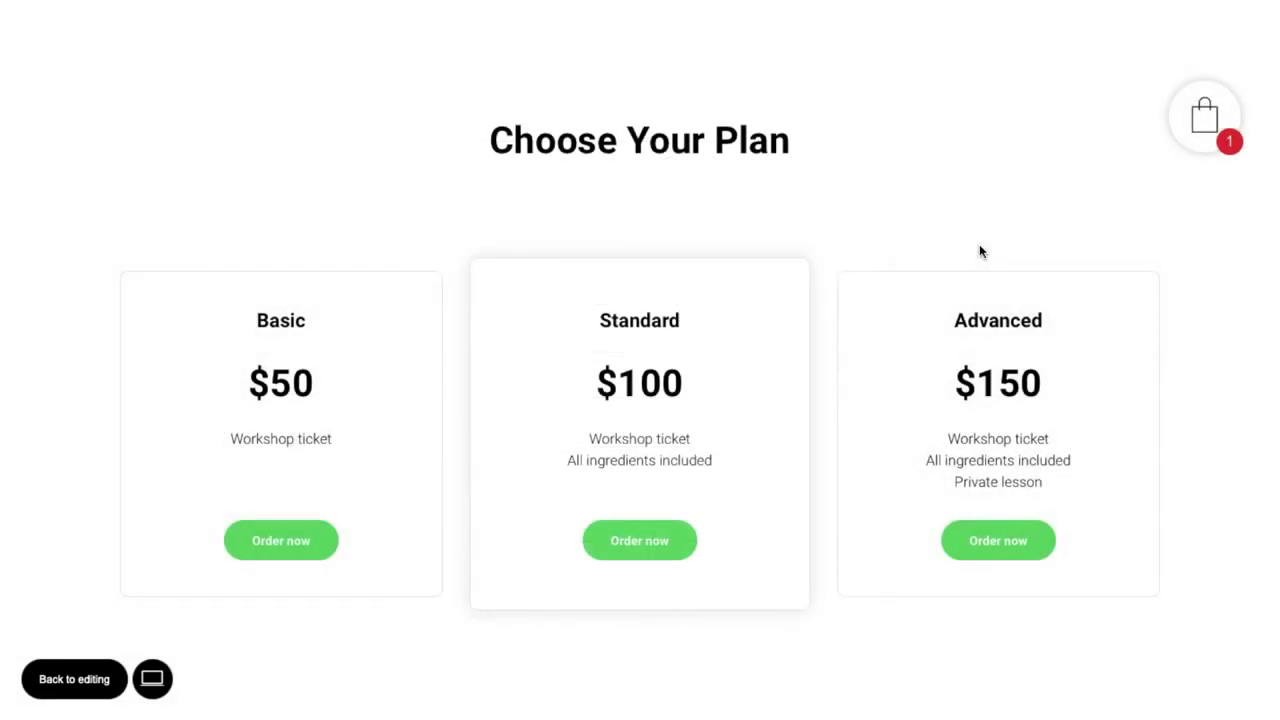
{"action": "left_click", "coordinate": [677, 543]}
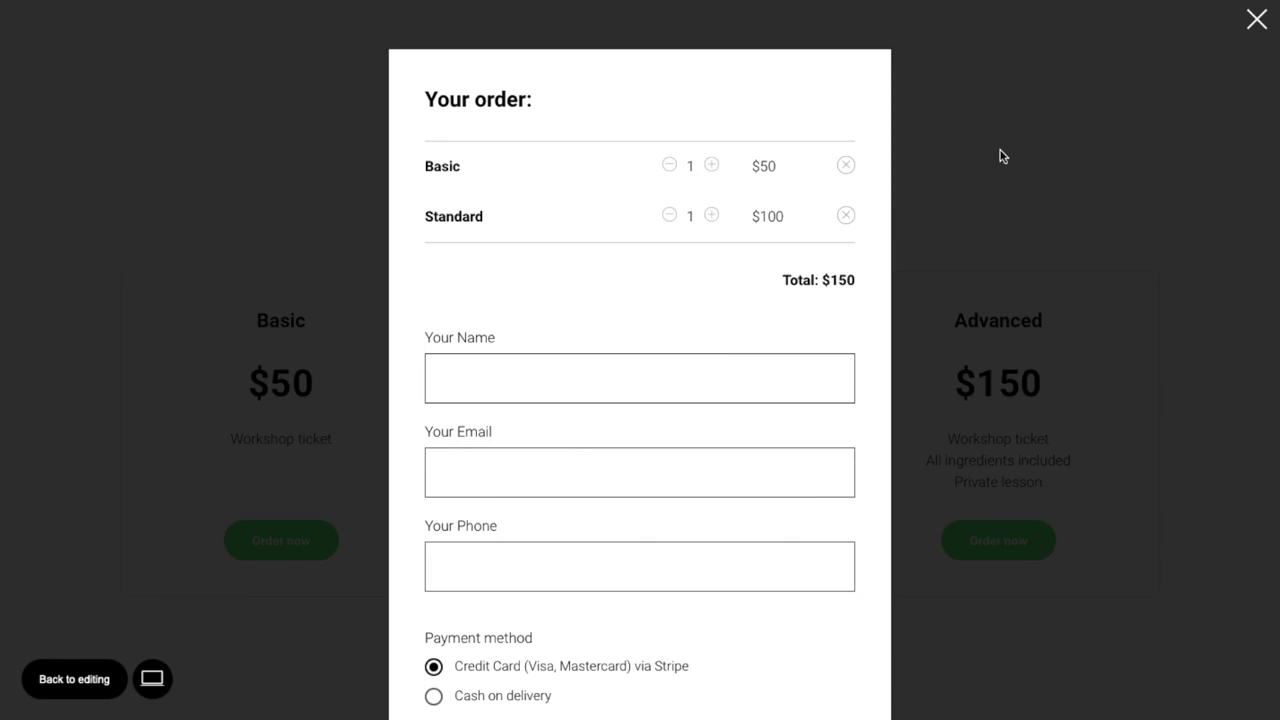
{"action": "left_click", "coordinate": [1064, 122]}
{"action": "left_click", "coordinate": [1025, 540]}
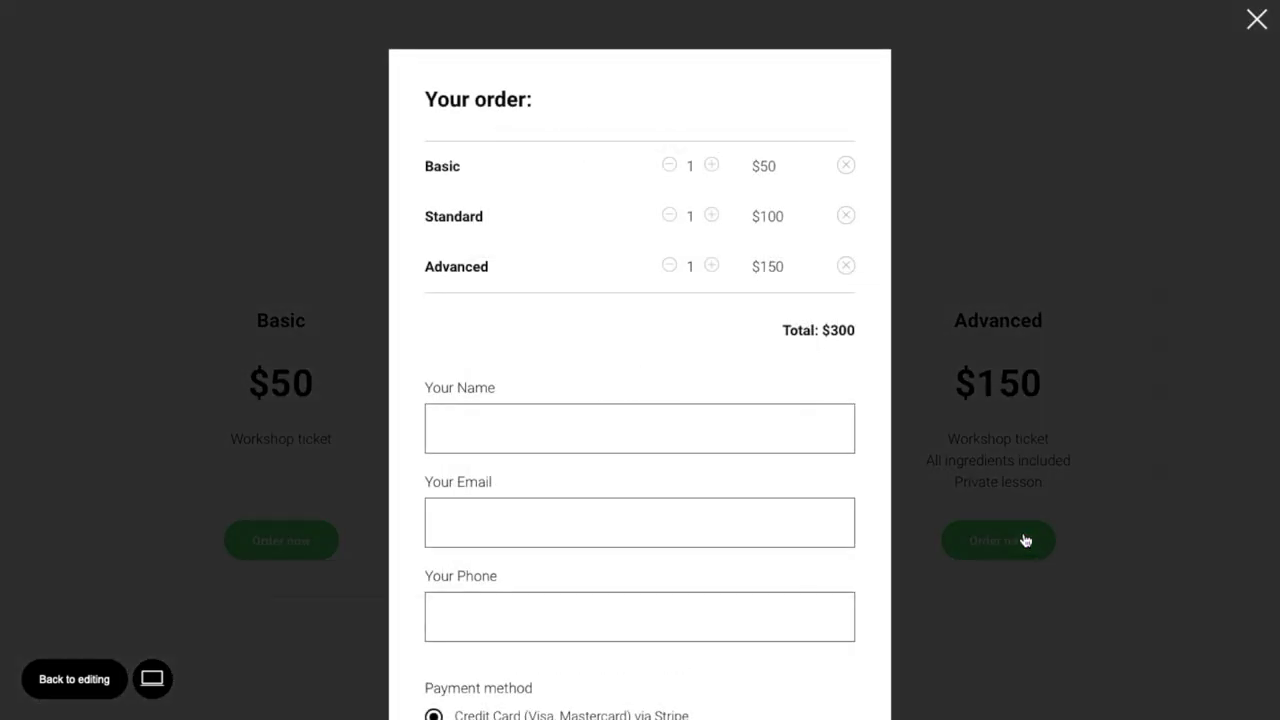
{"action": "left_click", "coordinate": [1025, 540]}
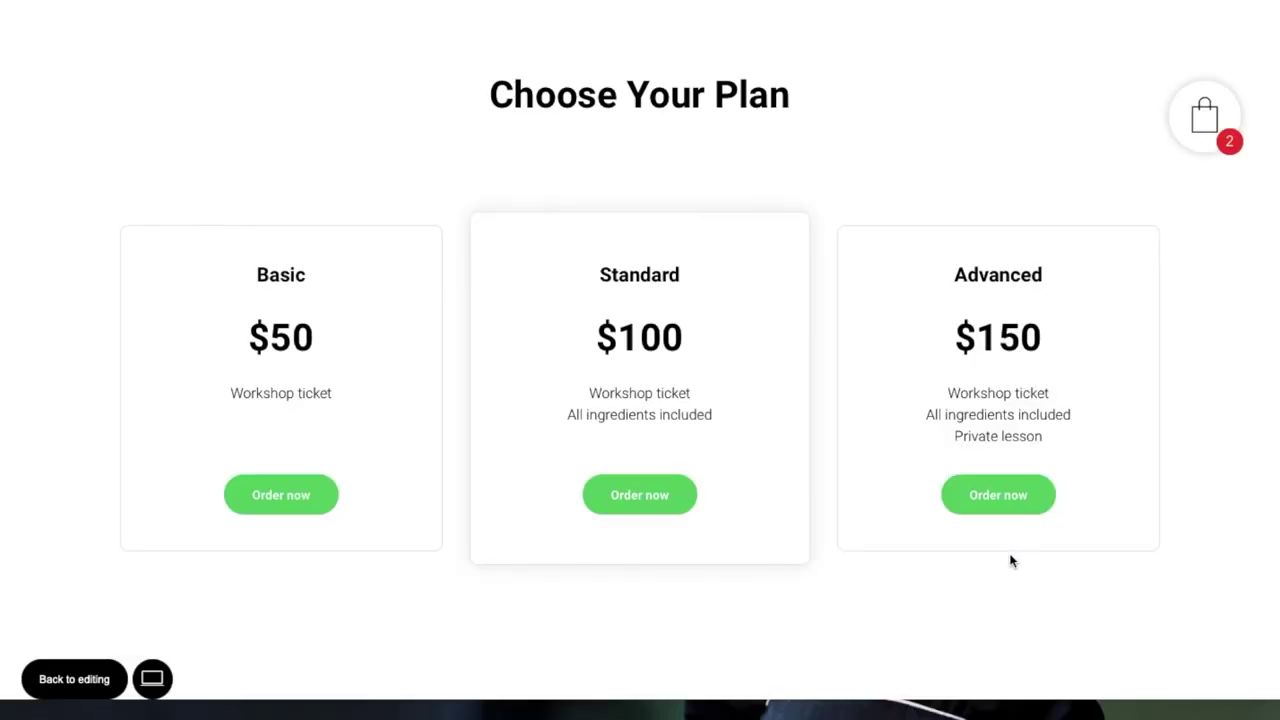
{"action": "left_click", "coordinate": [1009, 514]}
Step: Return to editing and open the ST100 shopping cart block's Content settings
{"action": "left_click", "coordinate": [95, 680]}
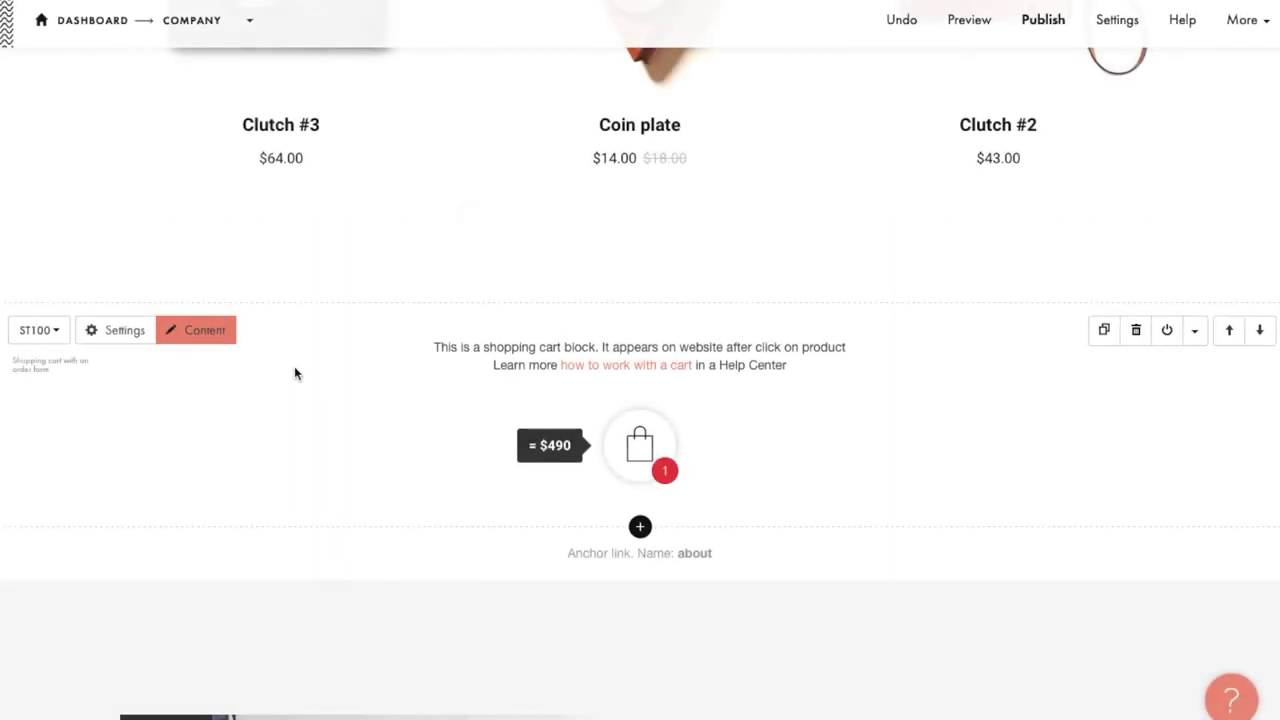
{"action": "left_click", "coordinate": [204, 330]}
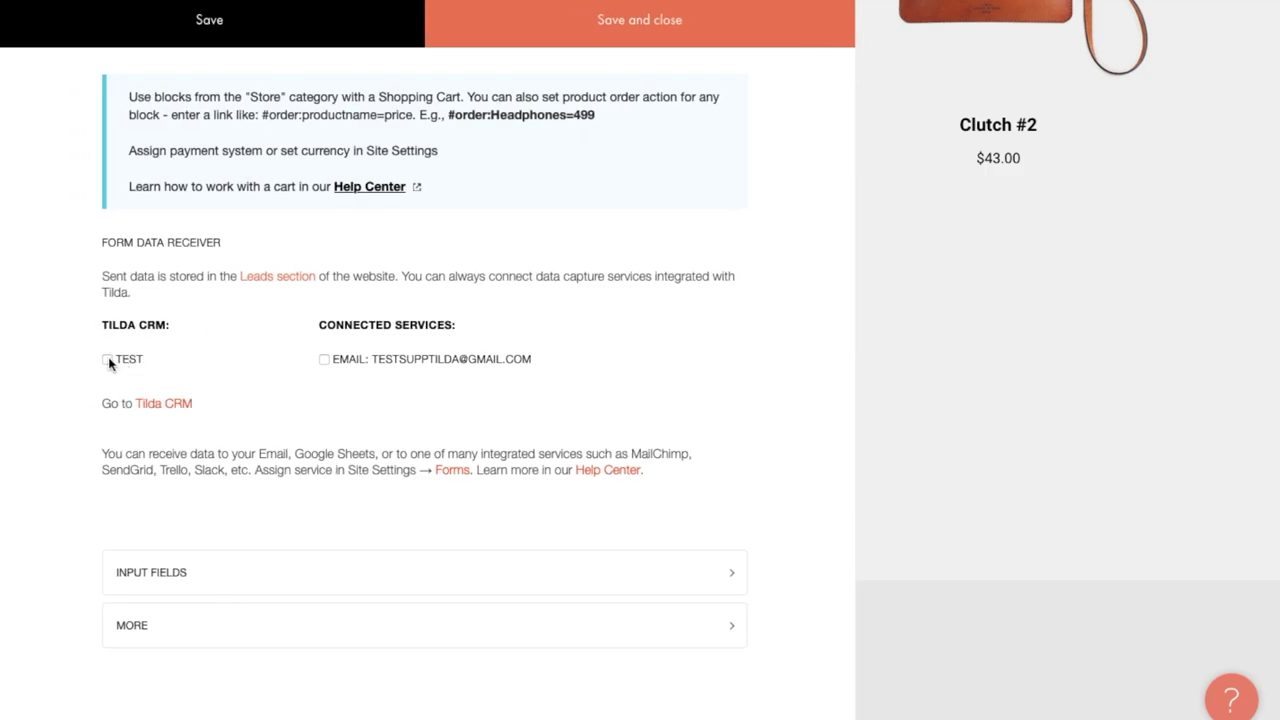
Step: Go to the site's Forms settings page from the cart block's receiver options
{"action": "left_click", "coordinate": [453, 471]}
{"action": "scroll", "coordinate": [464, 452], "scroll_direction": "down", "scroll_amount": 2}
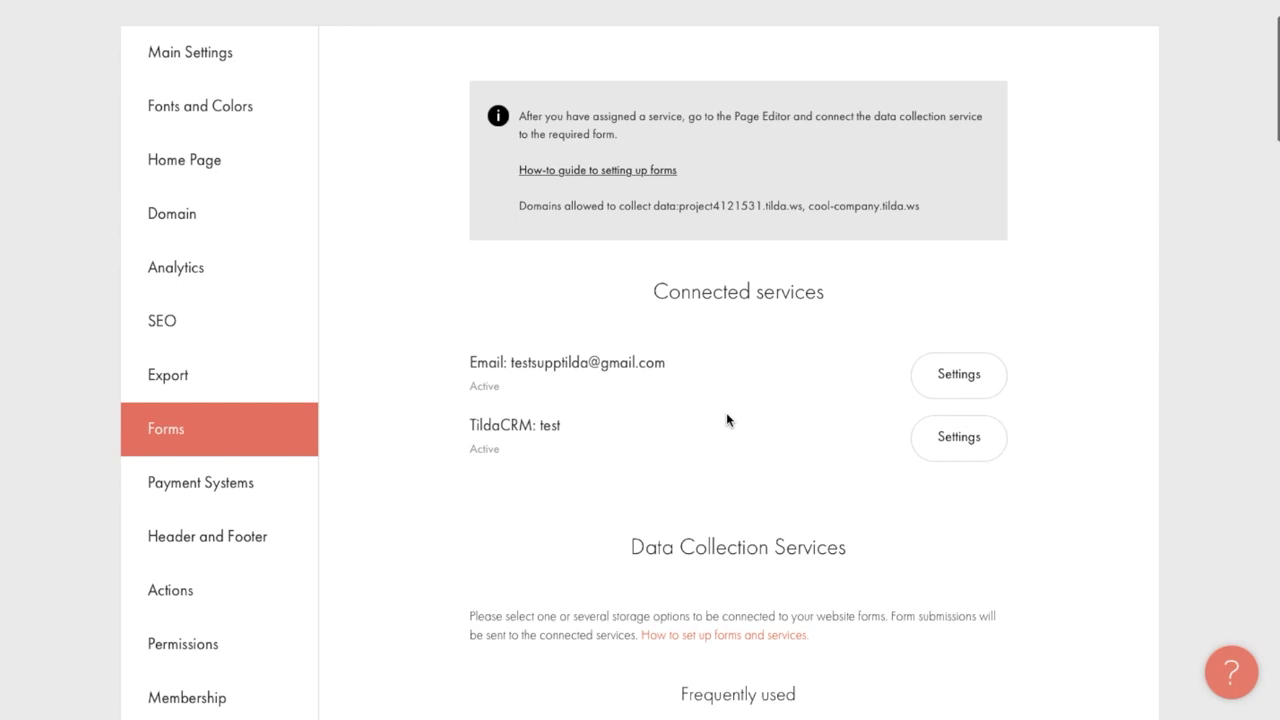
{"action": "scroll", "coordinate": [727, 413], "scroll_direction": "down", "scroll_amount": 1}
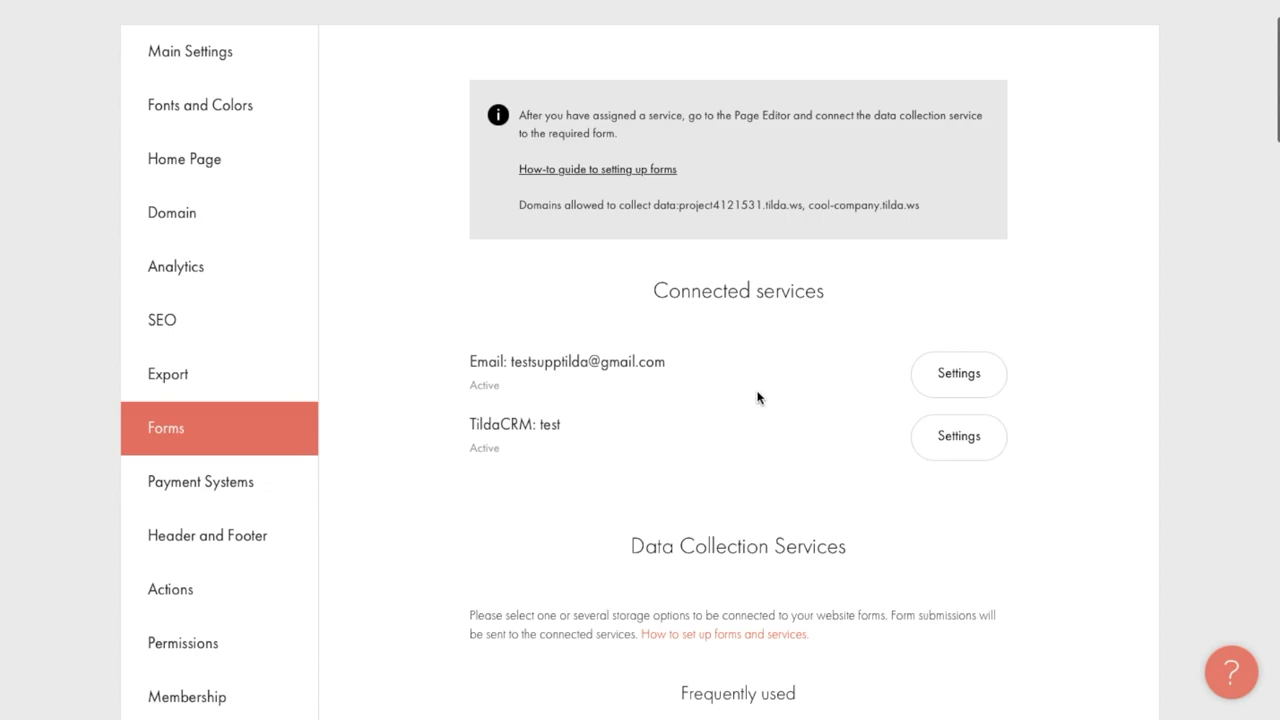
{"action": "scroll", "coordinate": [757, 397], "scroll_direction": "down", "scroll_amount": 20}
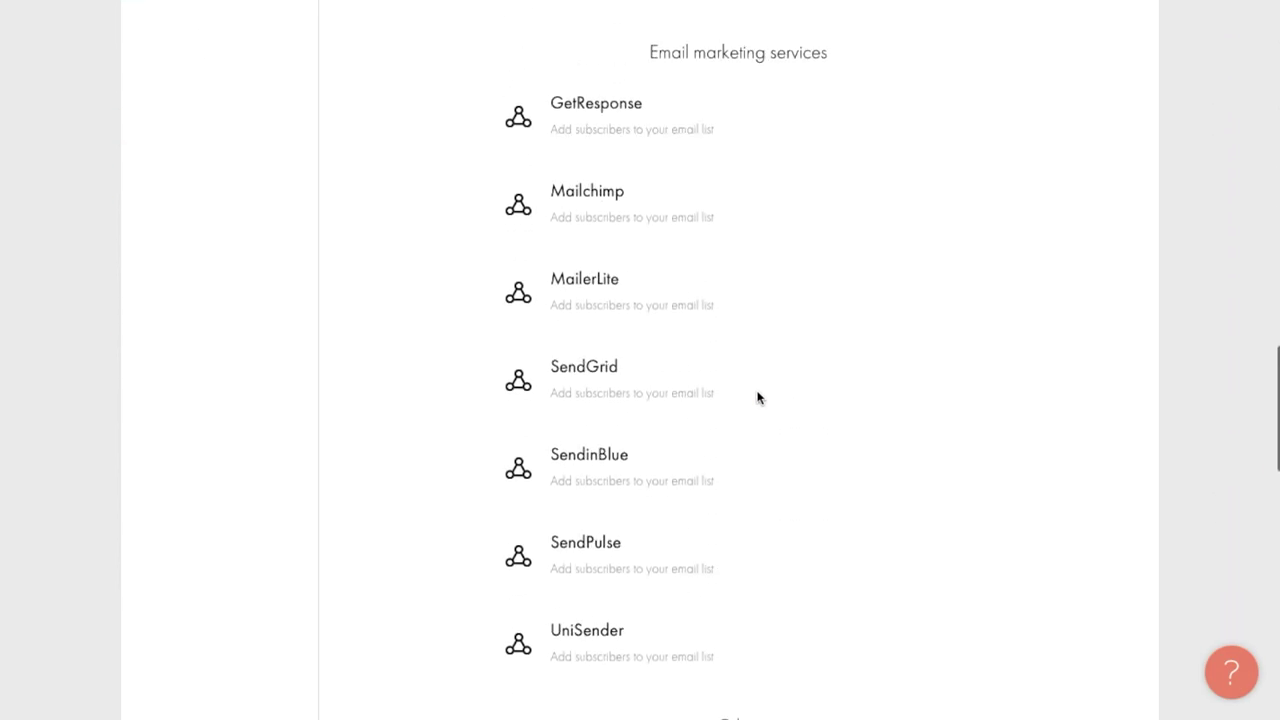
{"action": "scroll", "coordinate": [757, 397], "scroll_direction": "down", "scroll_amount": 6}
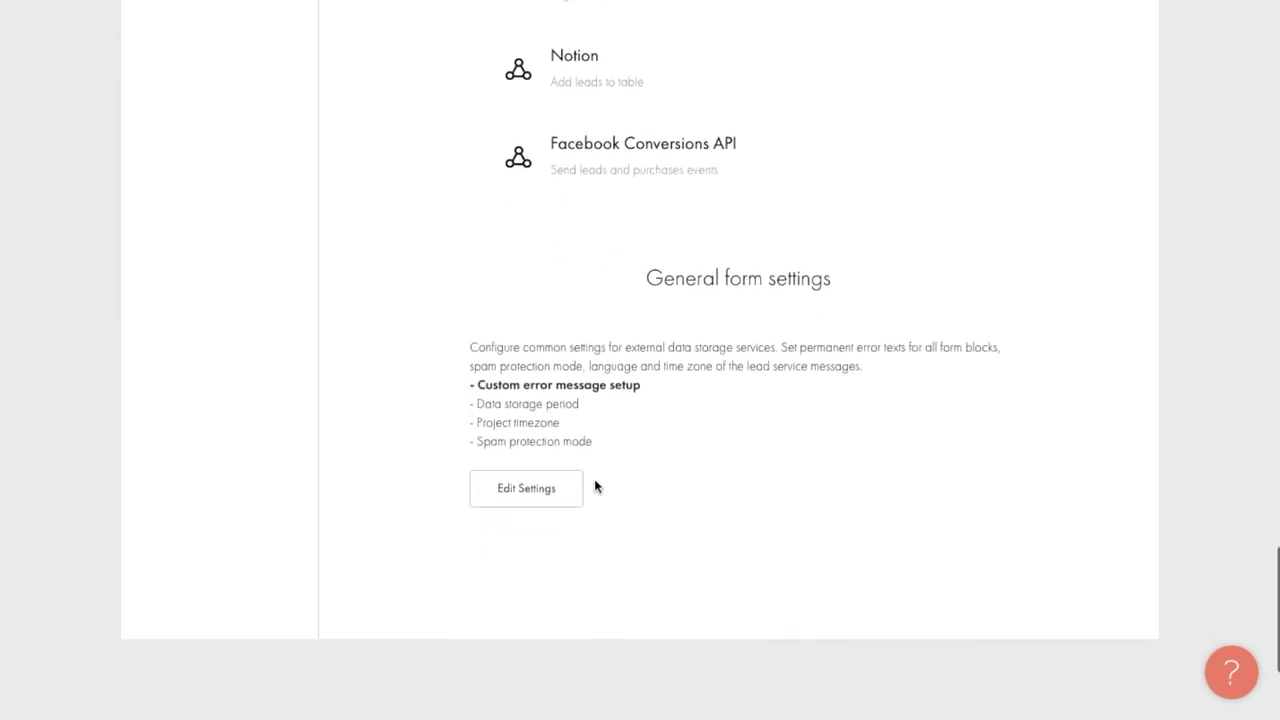
Step: Open the general form settings and keep English as the message language
{"action": "left_click", "coordinate": [560, 489]}
{"action": "scroll", "coordinate": [657, 303], "scroll_direction": "down", "scroll_amount": 10}
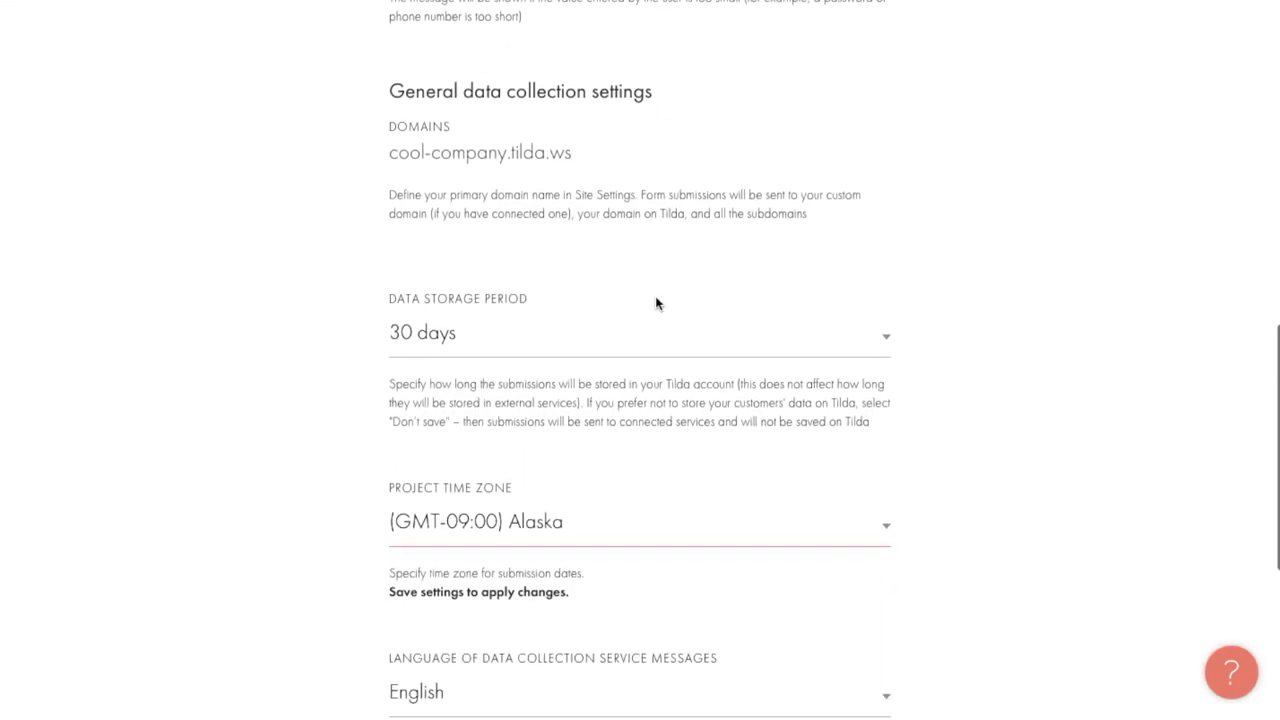
{"action": "scroll", "coordinate": [657, 303], "scroll_direction": "down", "scroll_amount": 4}
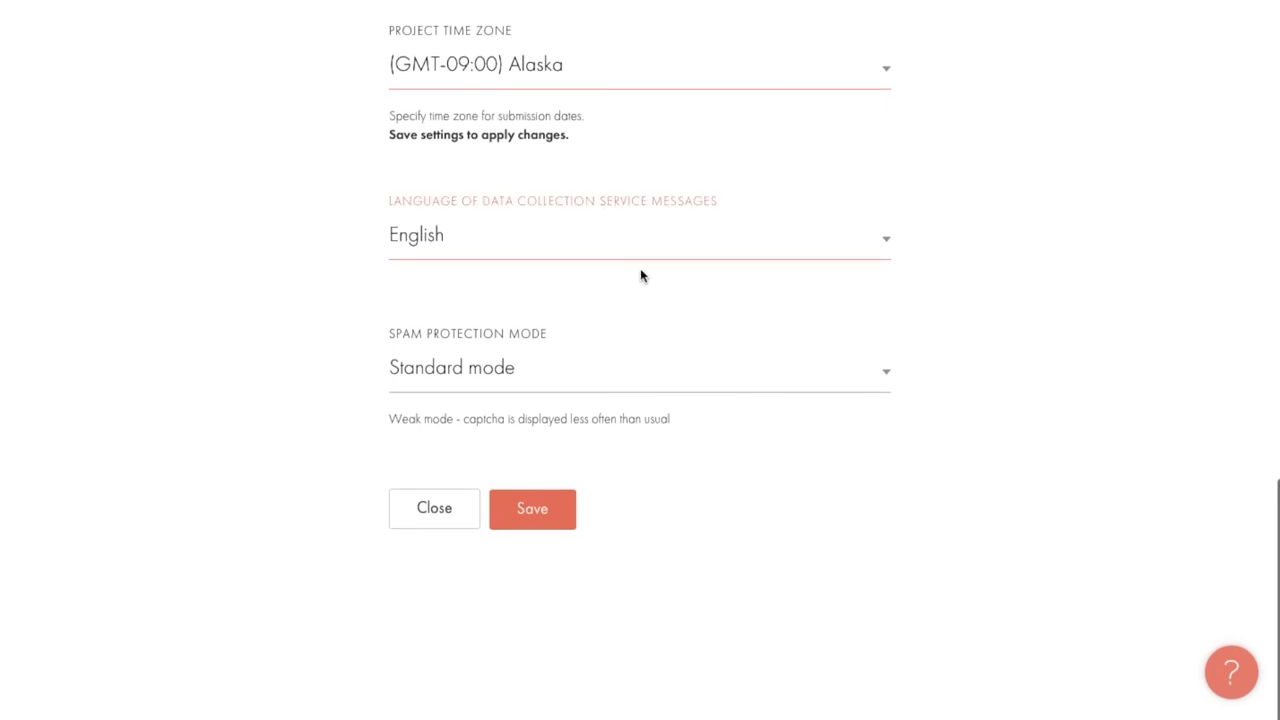
{"action": "left_click", "coordinate": [637, 257]}
{"action": "left_click", "coordinate": [636, 256]}
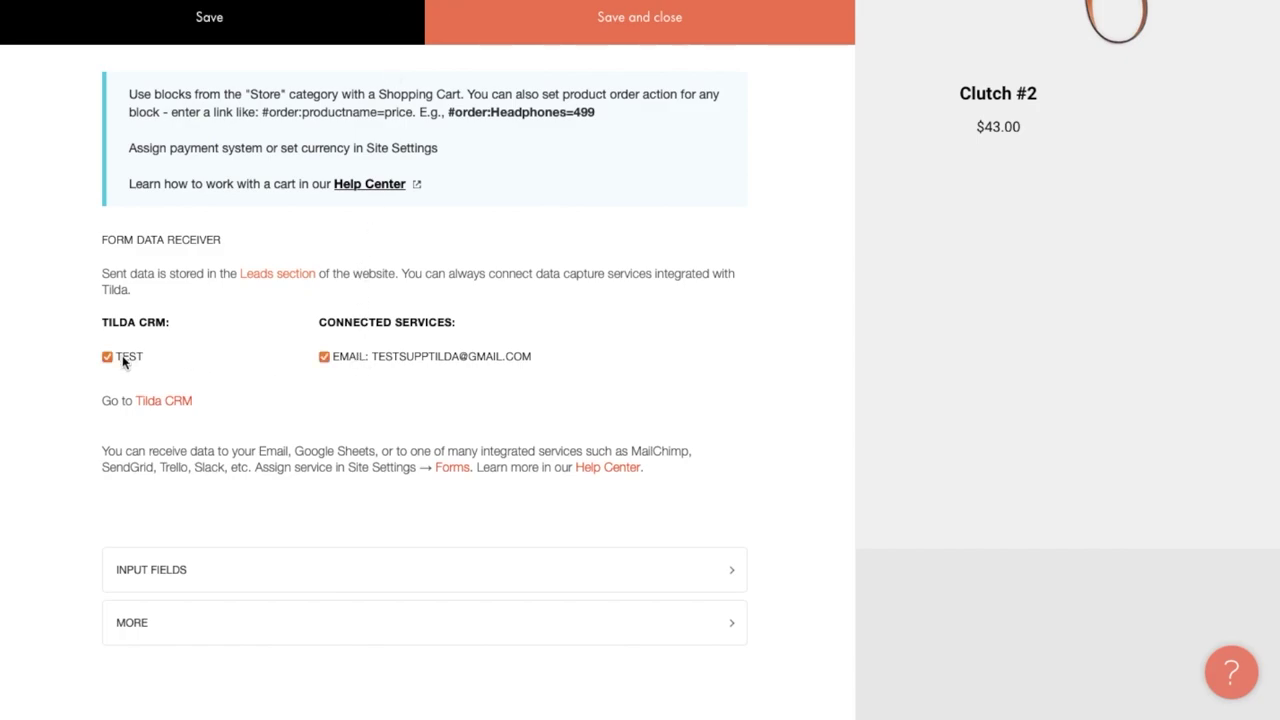
Step: Save the TEST CRM and email receivers, then view the Leads from forms page
{"action": "left_click", "coordinate": [354, 37]}
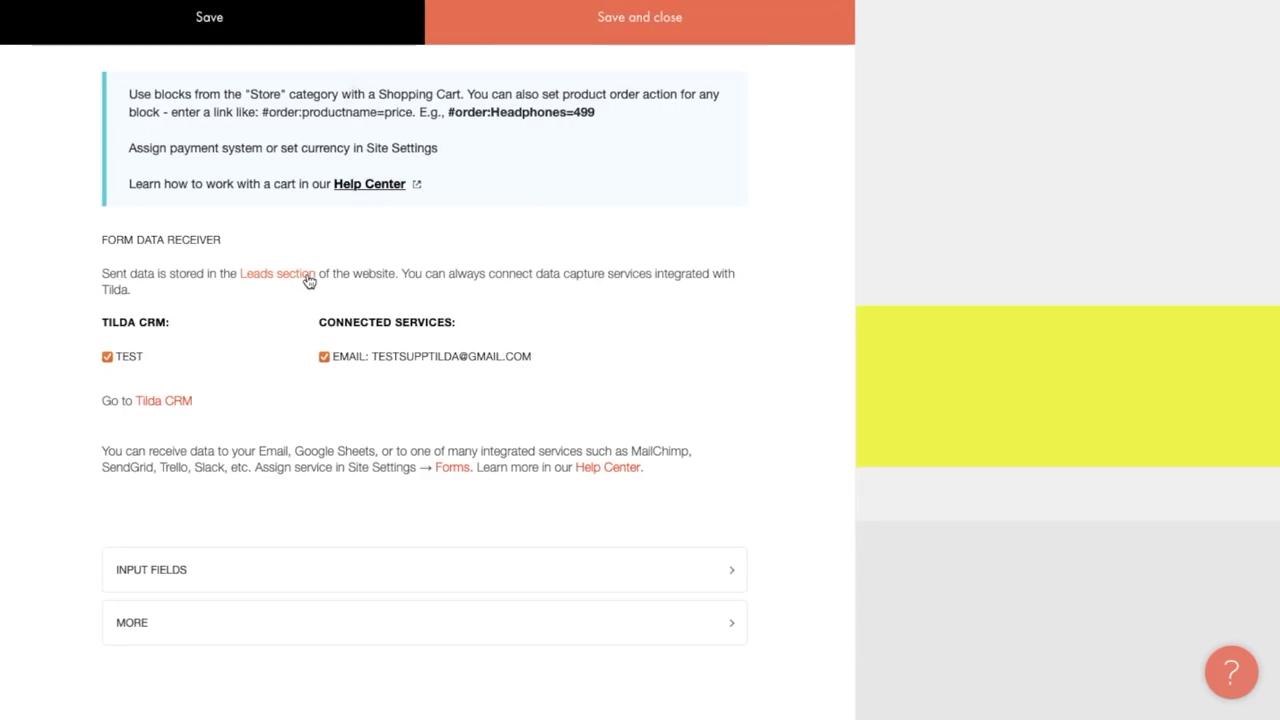
{"action": "left_click", "coordinate": [309, 281]}
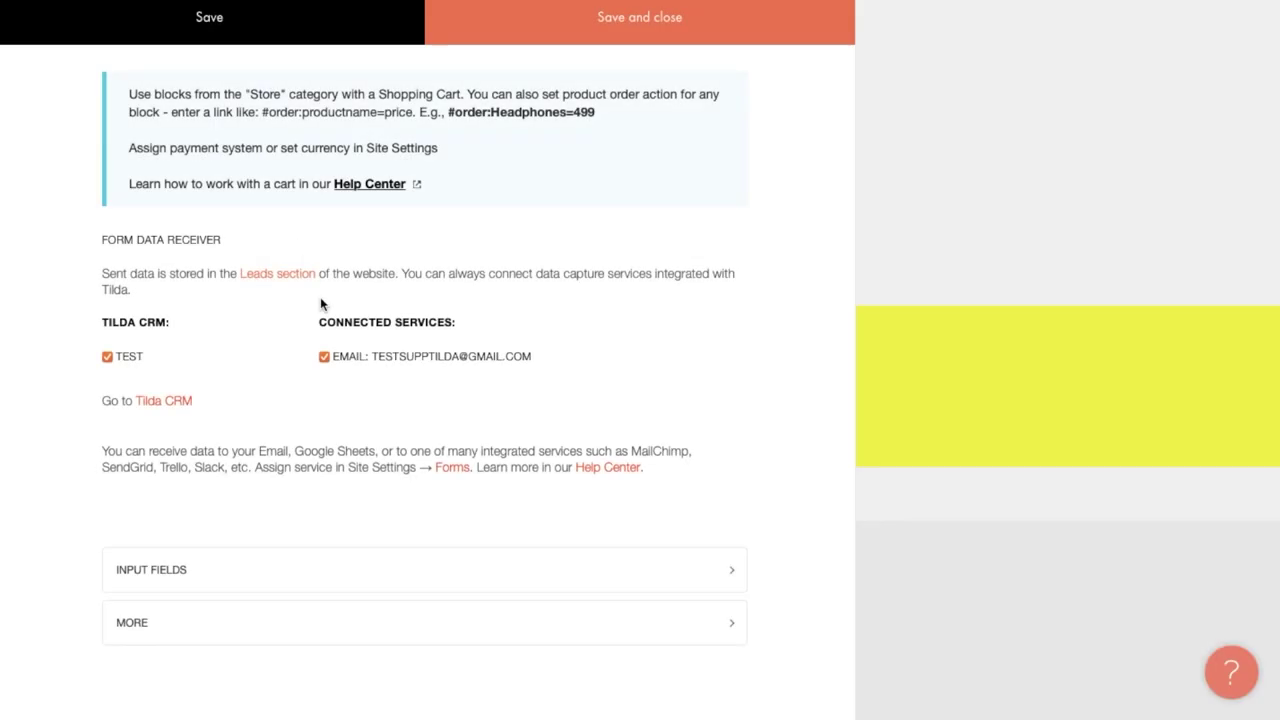
Step: Delete the existing Name, Email and Phone inputs from the cart order form
{"action": "scroll", "coordinate": [320, 303], "scroll_direction": "down", "scroll_amount": 1}
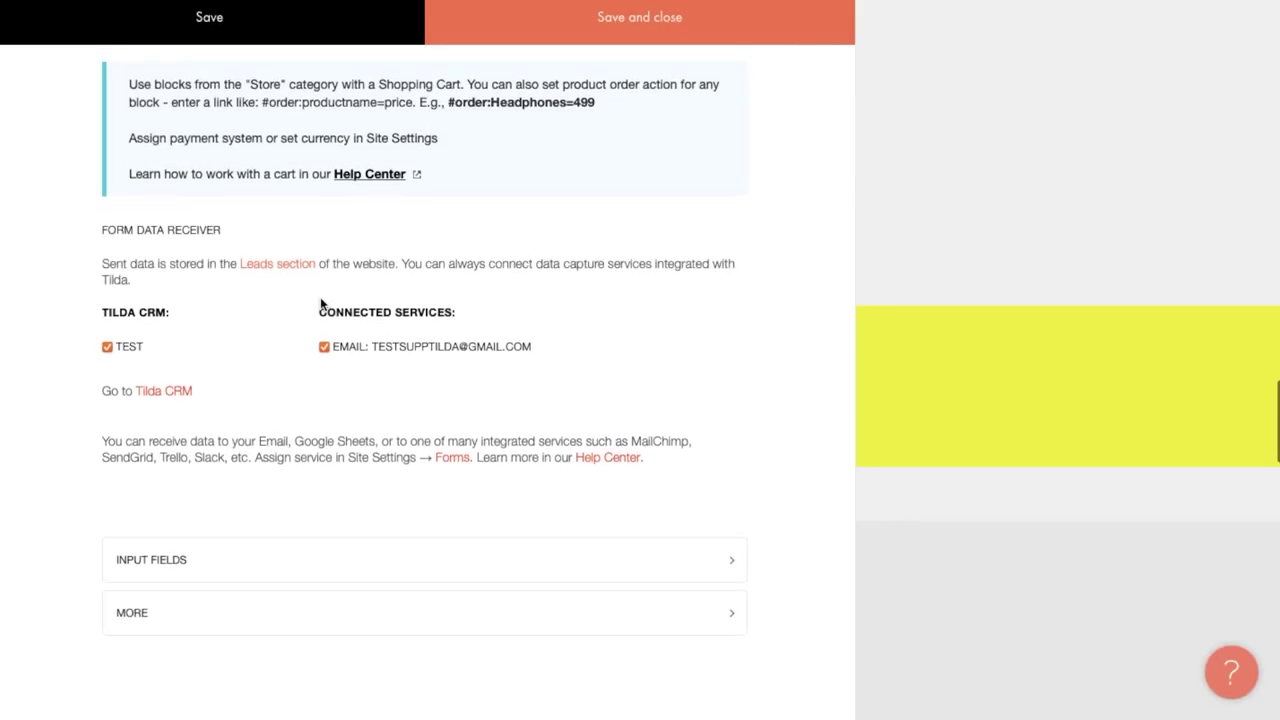
{"action": "left_click", "coordinate": [346, 573]}
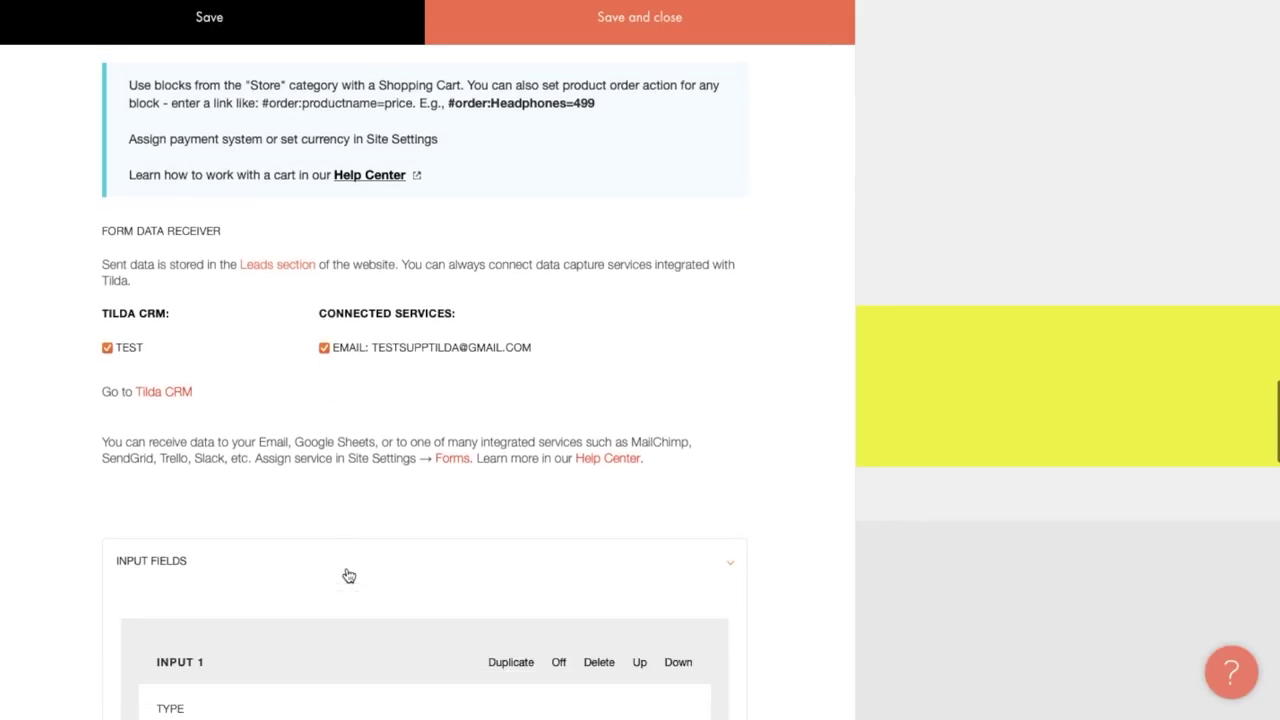
{"action": "scroll", "coordinate": [349, 575], "scroll_direction": "down", "scroll_amount": 2}
{"action": "scroll", "coordinate": [348, 575], "scroll_direction": "down", "scroll_amount": 3}
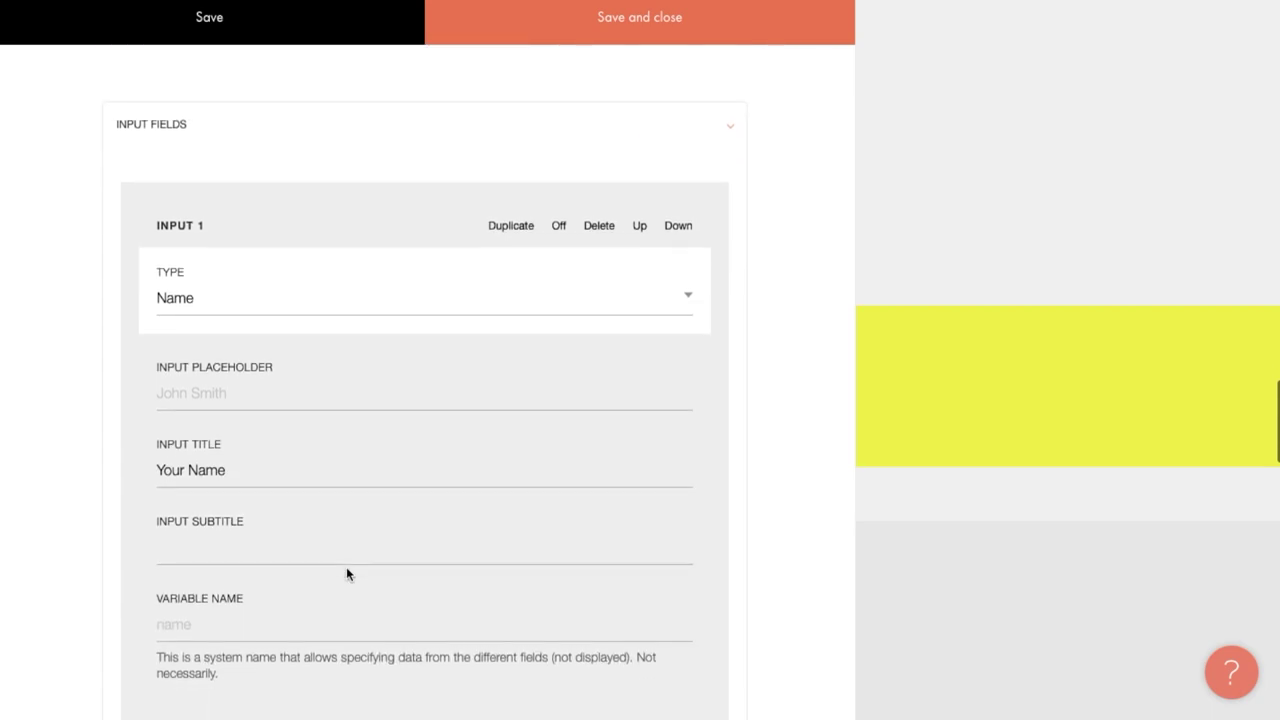
{"action": "scroll", "coordinate": [347, 574], "scroll_direction": "down", "scroll_amount": 2}
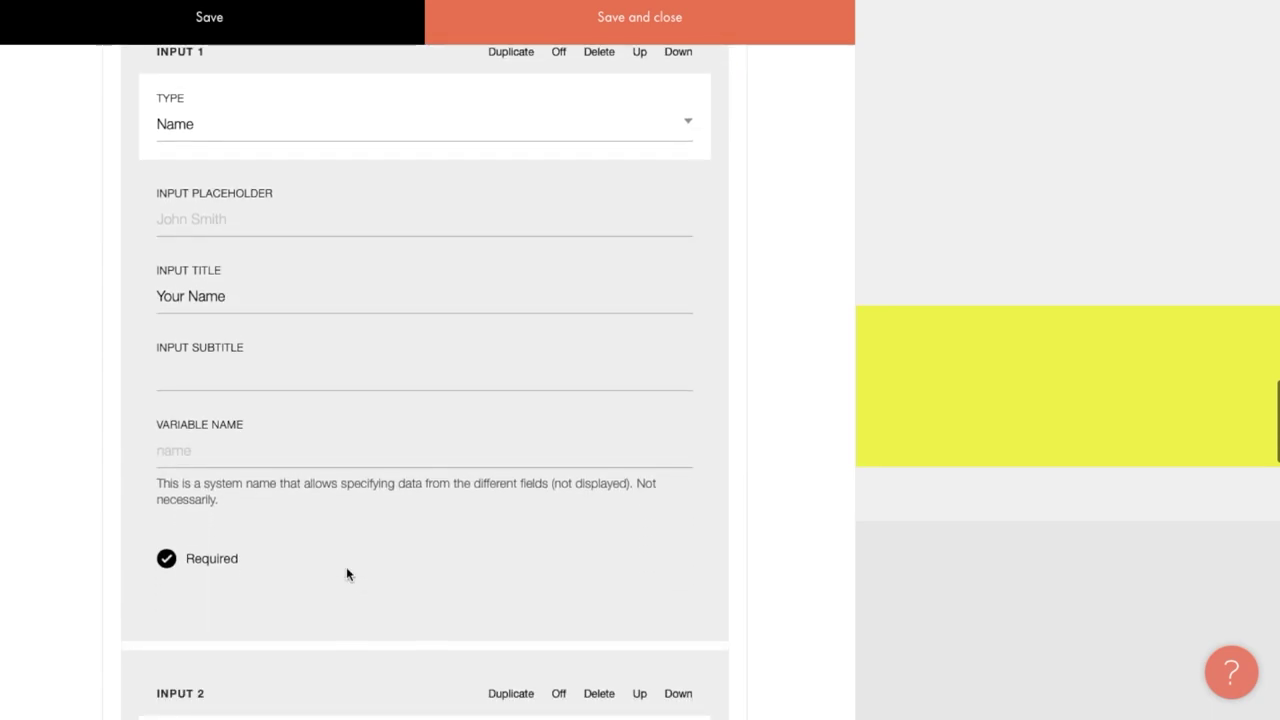
{"action": "scroll", "coordinate": [613, 240], "scroll_direction": "up", "scroll_amount": 1}
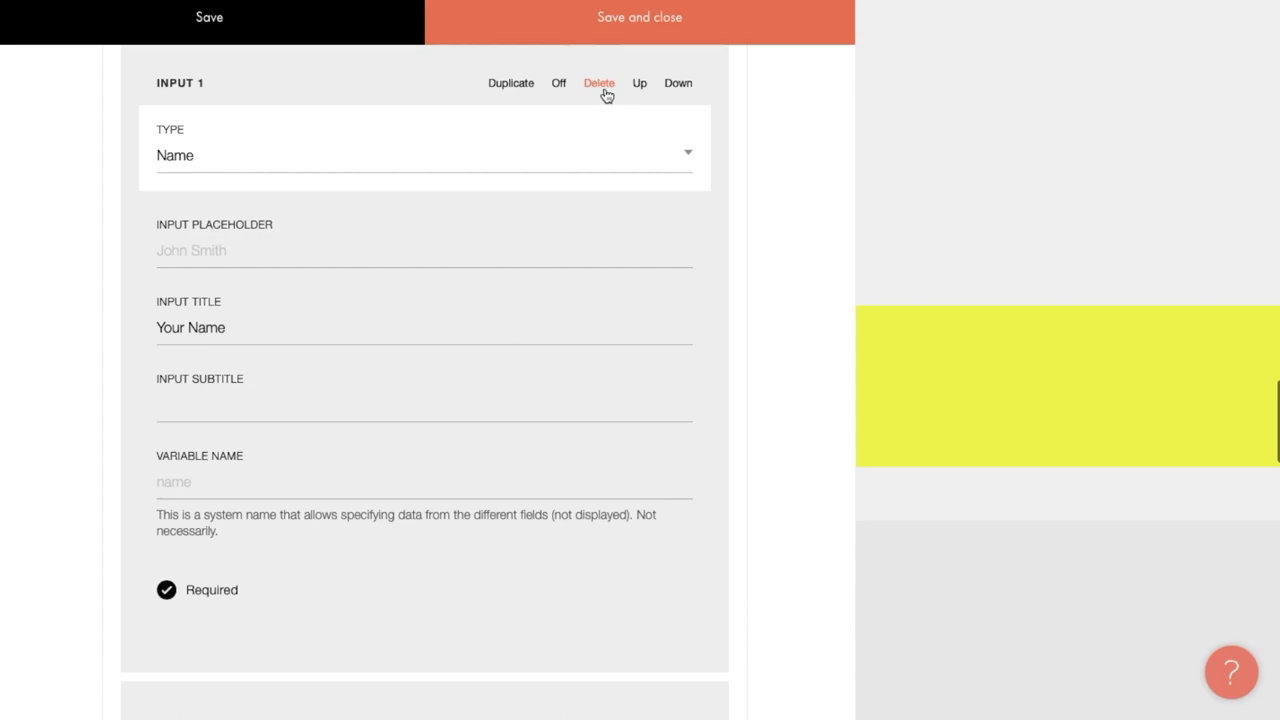
{"action": "left_click", "coordinate": [603, 90]}
{"action": "left_click", "coordinate": [603, 90]}
{"action": "left_click", "coordinate": [603, 90]}
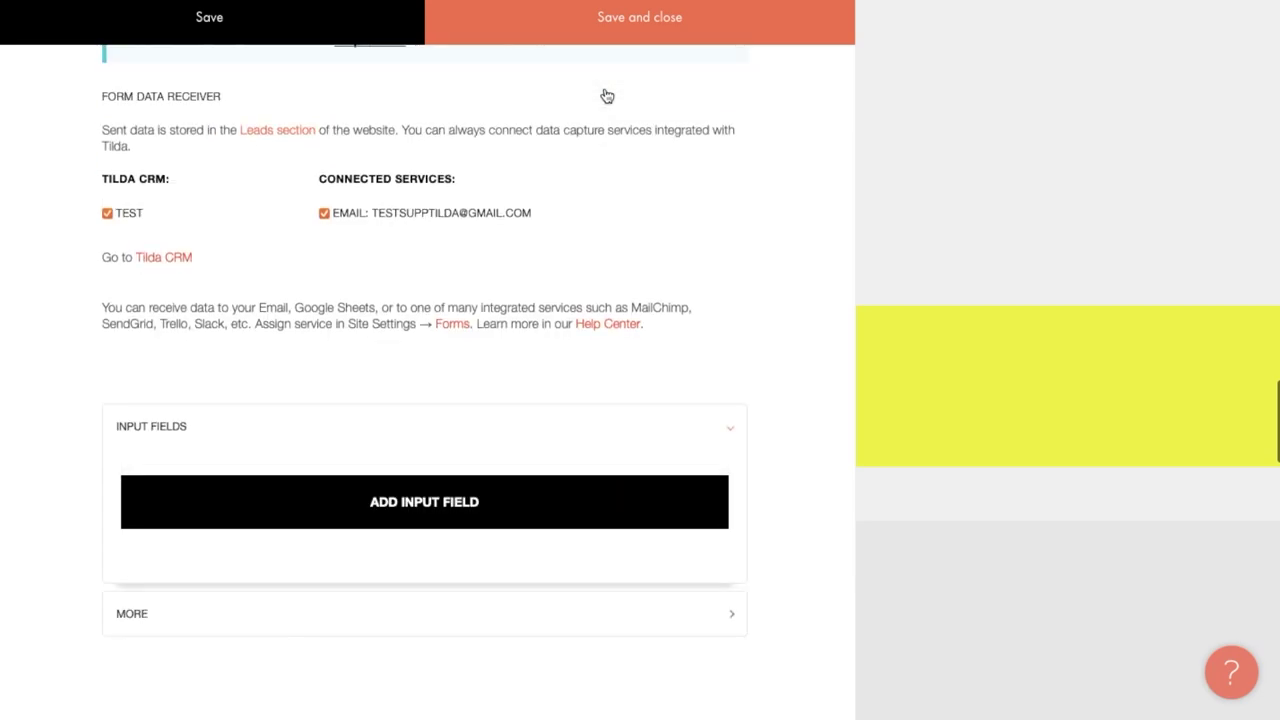
Step: Add a new Email input with the placeholder 'Your Email'
{"action": "left_click", "coordinate": [464, 502]}
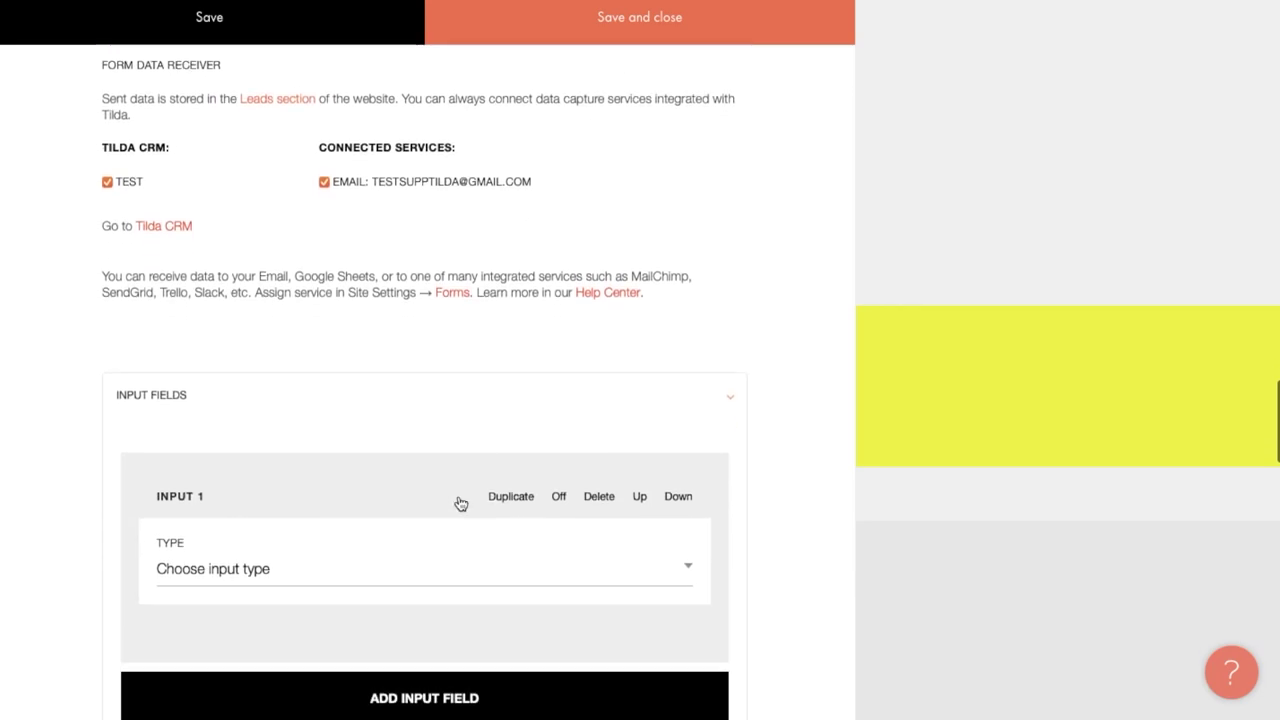
{"action": "scroll", "coordinate": [459, 505], "scroll_direction": "down", "scroll_amount": 2}
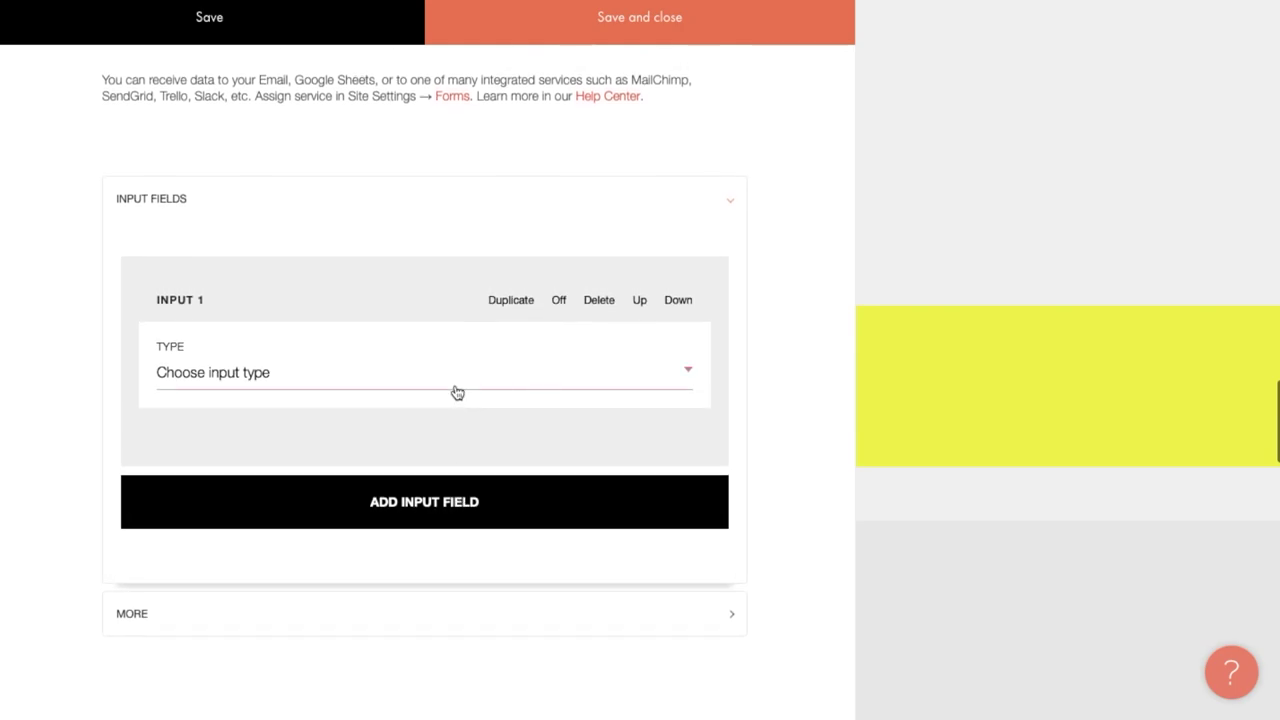
{"action": "left_click", "coordinate": [457, 390]}
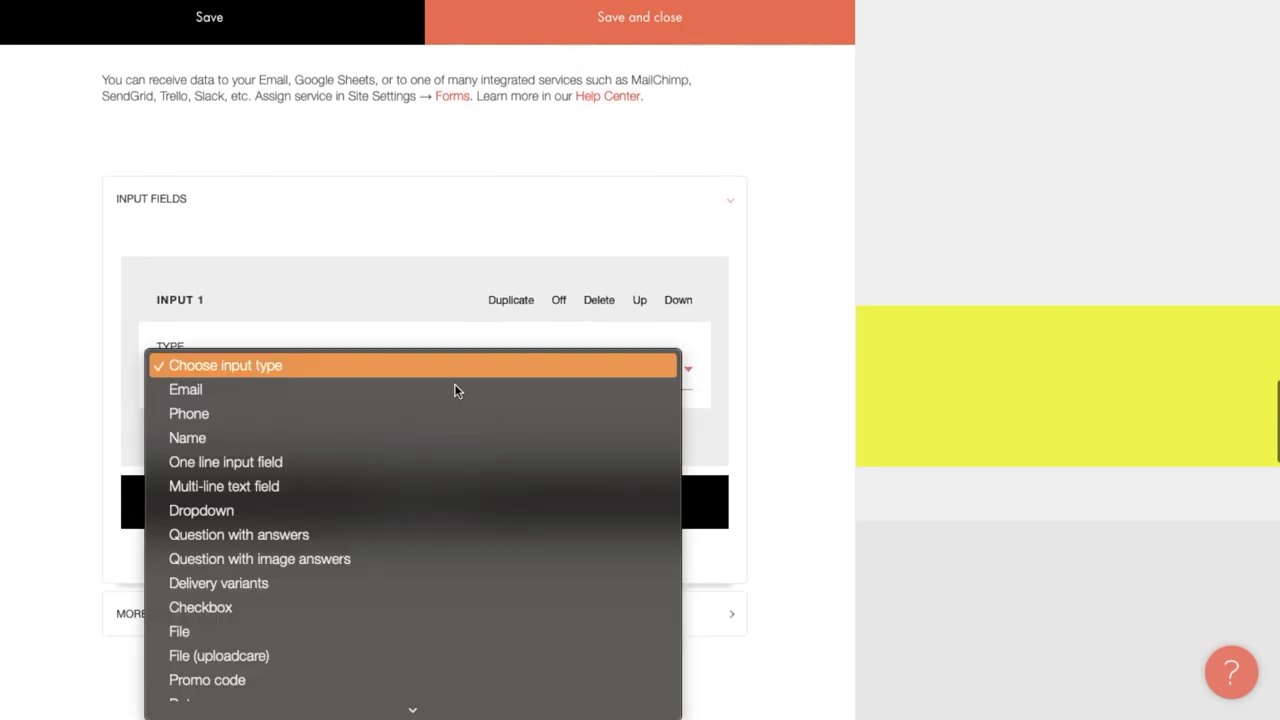
{"action": "scroll", "coordinate": [455, 392], "scroll_direction": "down", "scroll_amount": 3}
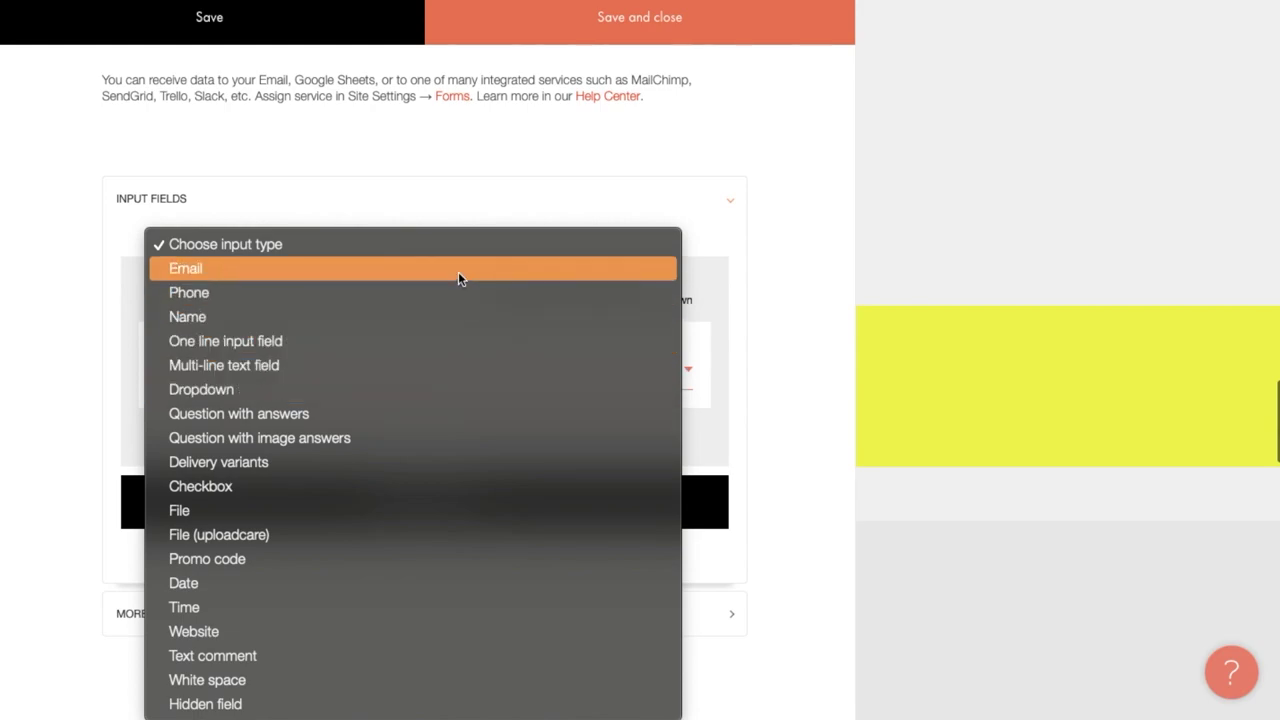
{"action": "left_click", "coordinate": [458, 271]}
{"action": "scroll", "coordinate": [457, 420], "scroll_direction": "down", "scroll_amount": 4}
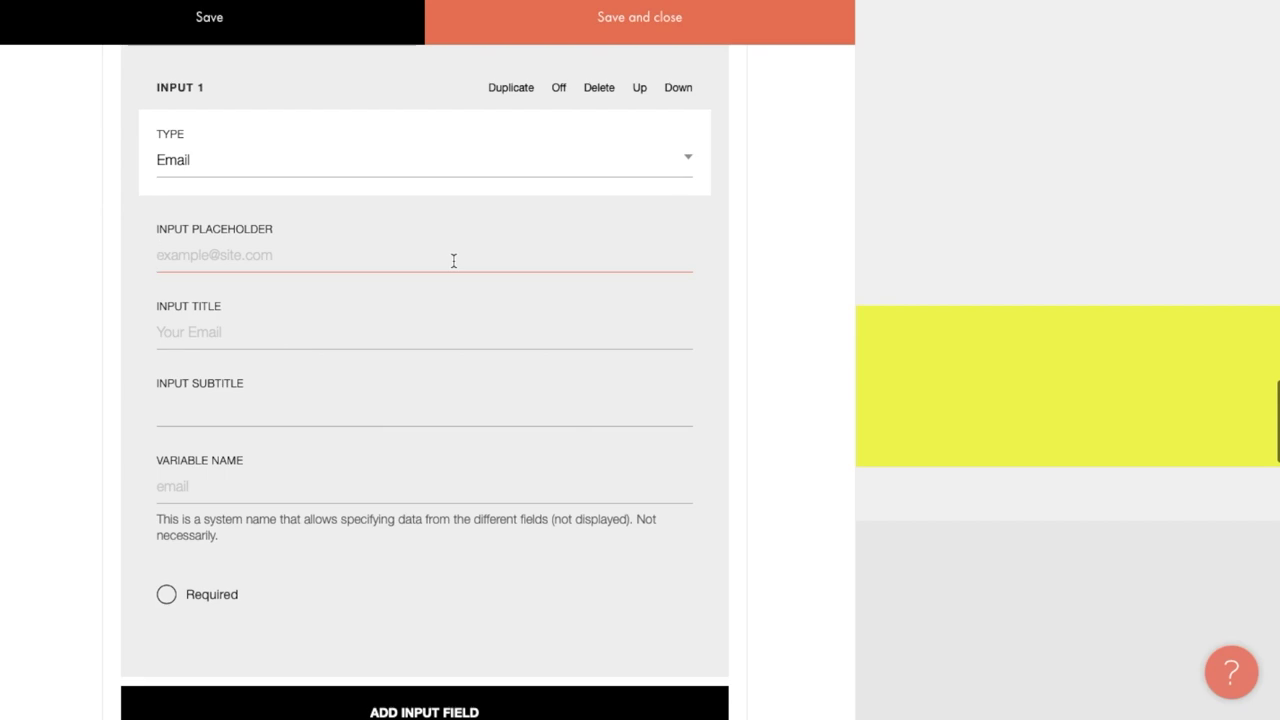
{"action": "type", "text": "Your Email"}
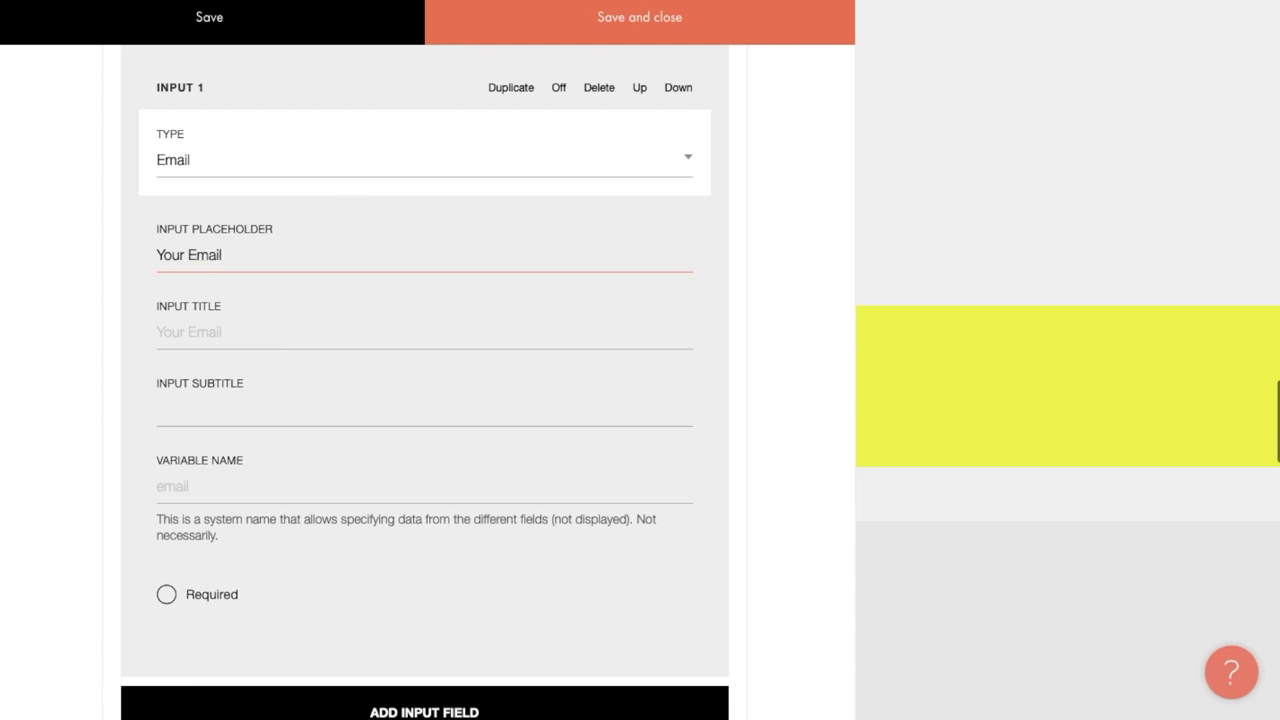
Step: Go through the Email input's title, subtitle and variable name fields
{"action": "left_click", "coordinate": [468, 334]}
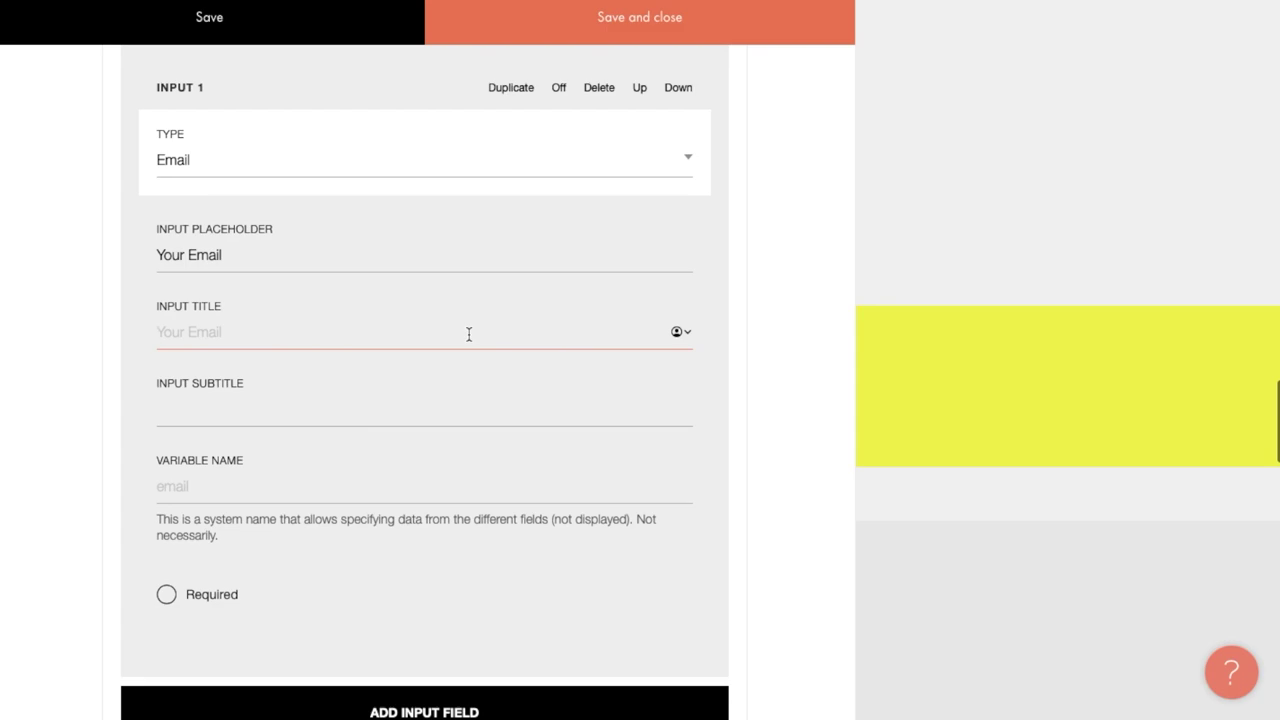
{"action": "left_click", "coordinate": [424, 407]}
{"action": "left_click", "coordinate": [407, 497]}
{"action": "scroll", "coordinate": [407, 497], "scroll_direction": "down", "scroll_amount": 1}
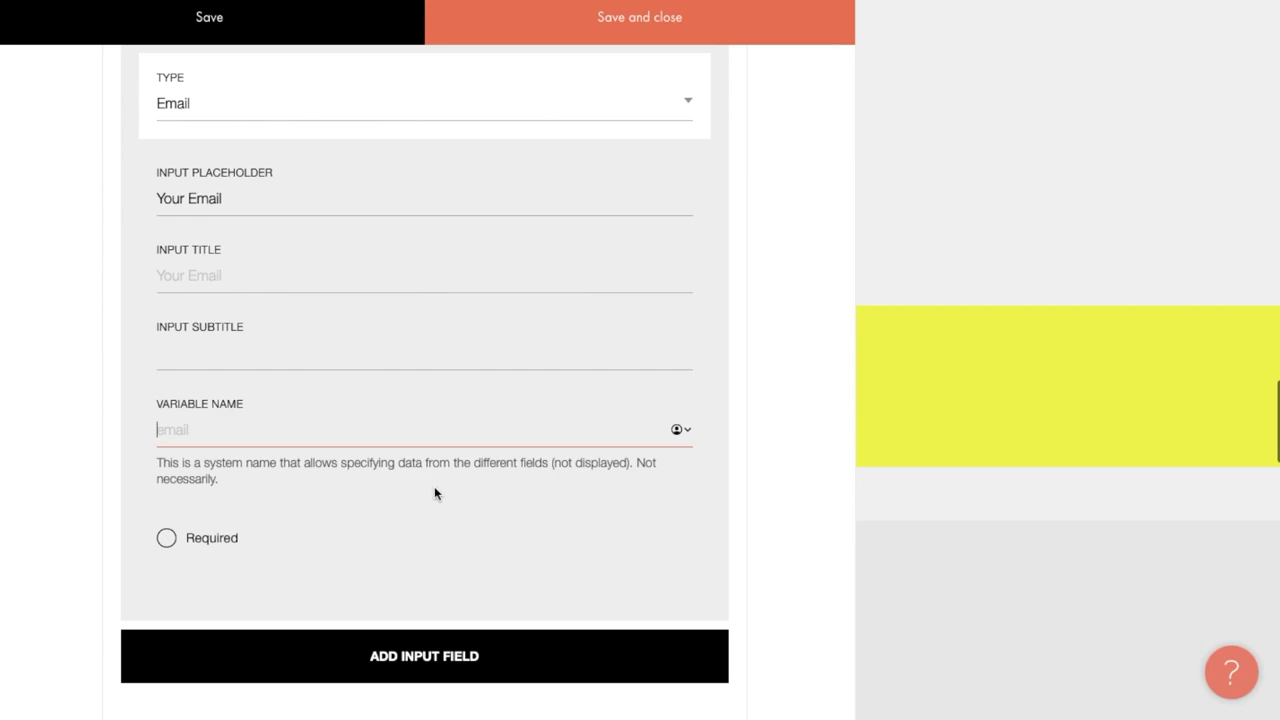
{"action": "scroll", "coordinate": [434, 490], "scroll_direction": "down", "scroll_amount": 3}
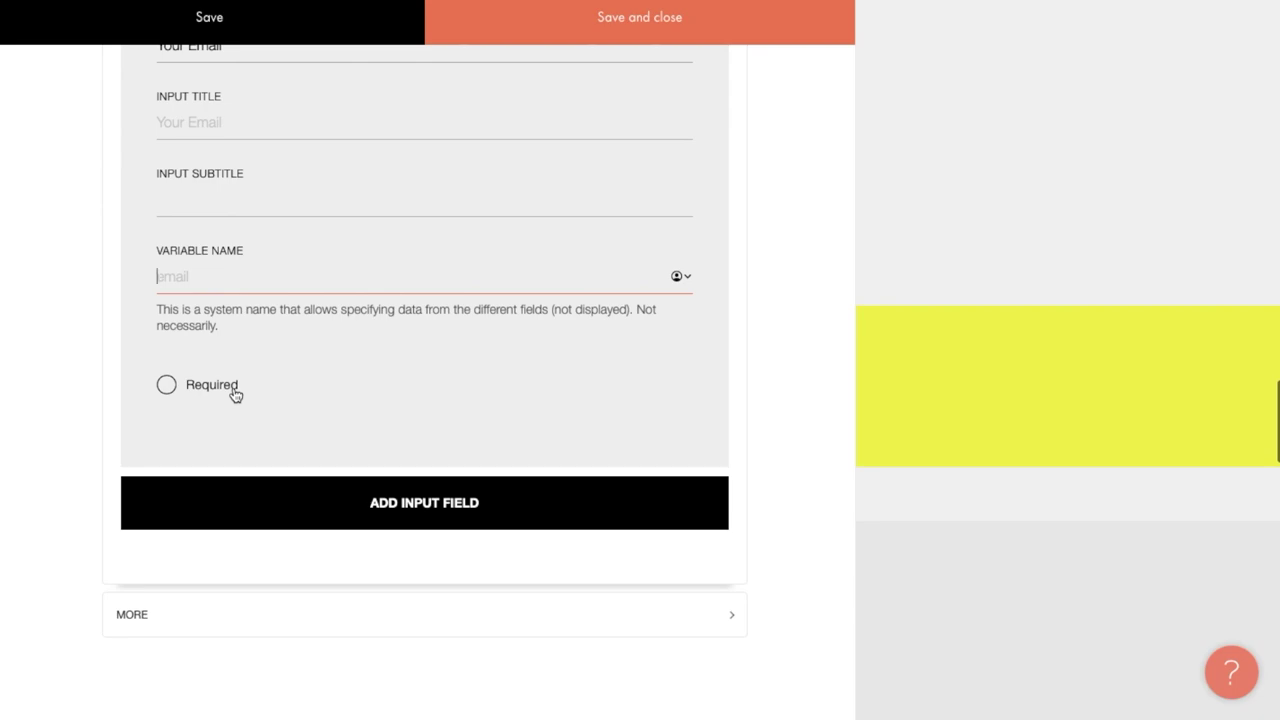
Step: Add Input 2 to the cart form as a Name field with placeholder 'Name'
{"action": "left_click", "coordinate": [371, 506]}
{"action": "scroll", "coordinate": [374, 509], "scroll_direction": "down", "scroll_amount": 2}
{"action": "left_click", "coordinate": [366, 474]}
{"action": "left_click", "coordinate": [361, 530]}
{"action": "scroll", "coordinate": [361, 538], "scroll_direction": "down", "scroll_amount": 3}
{"action": "left_click", "coordinate": [341, 247]}
{"action": "type", "text": "Name"}
Step: Add Input 3 as a required Phone field with auto mask and country code
{"action": "scroll", "coordinate": [424, 359], "scroll_direction": "down", "scroll_amount": 2}
{"action": "left_click", "coordinate": [382, 512]}
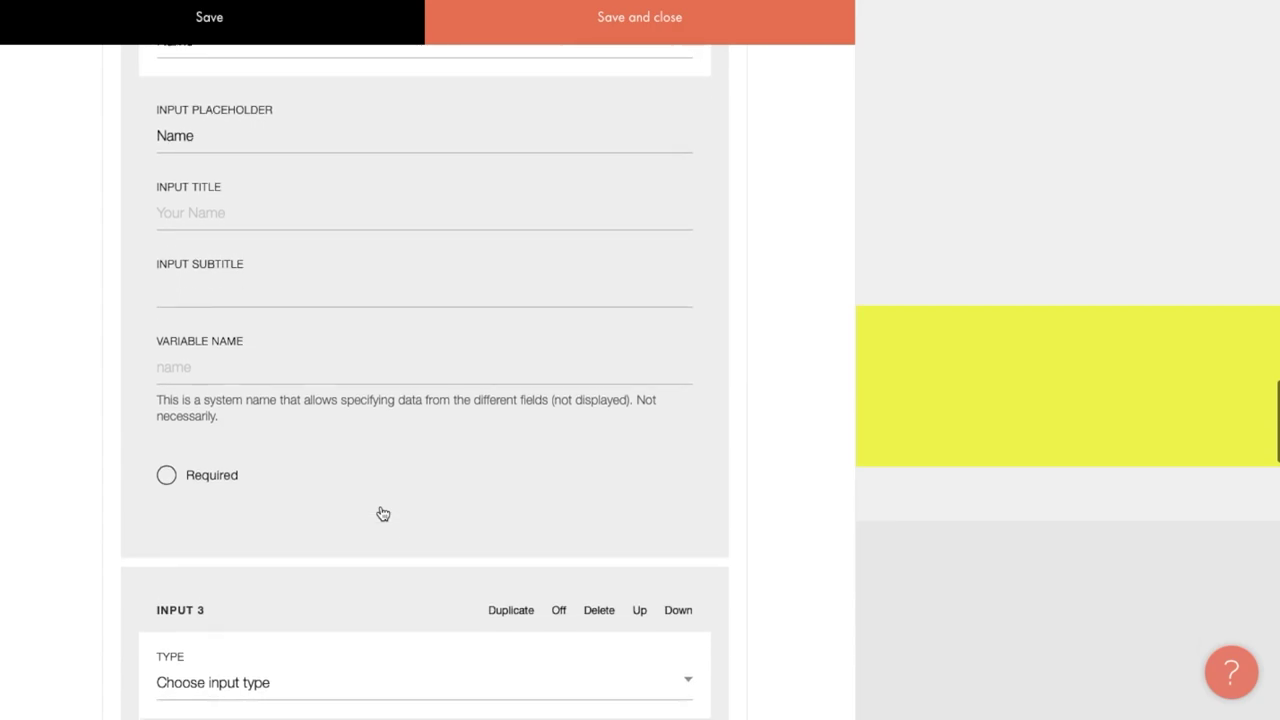
{"action": "left_click", "coordinate": [360, 610]}
{"action": "left_click", "coordinate": [354, 532]}
{"action": "scroll", "coordinate": [354, 533], "scroll_direction": "down", "scroll_amount": 5}
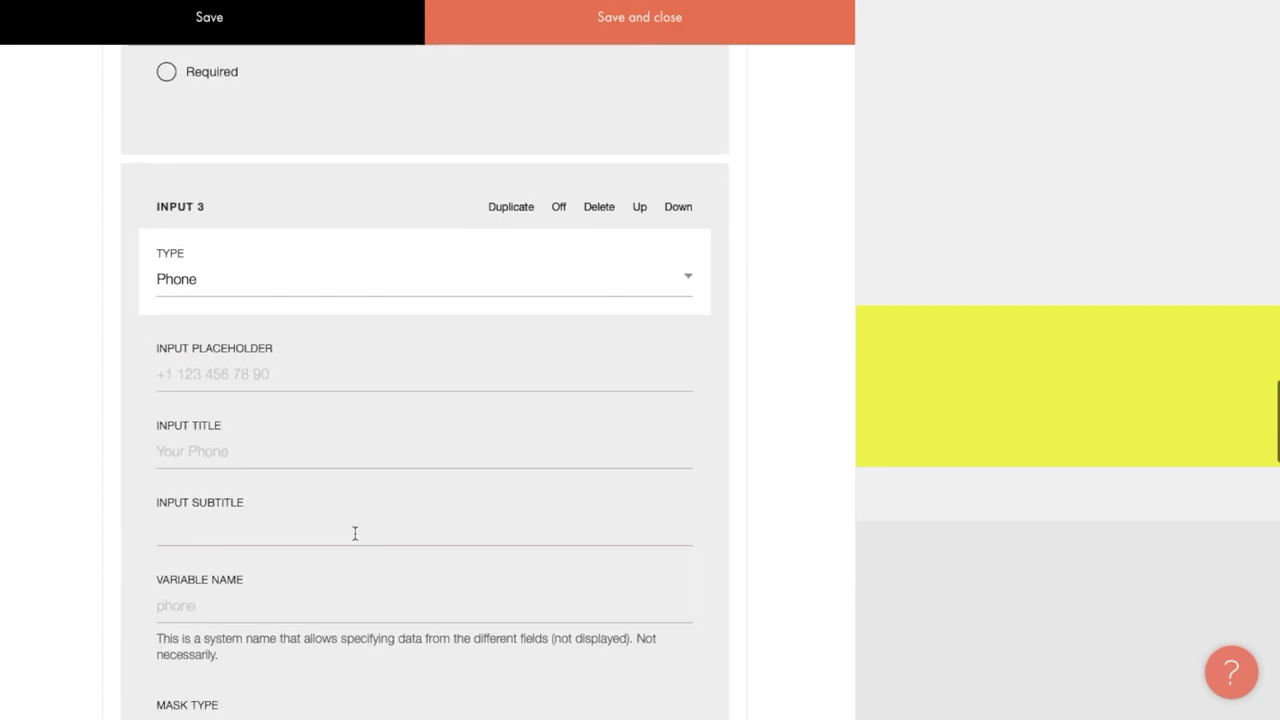
{"action": "left_click", "coordinate": [357, 540]}
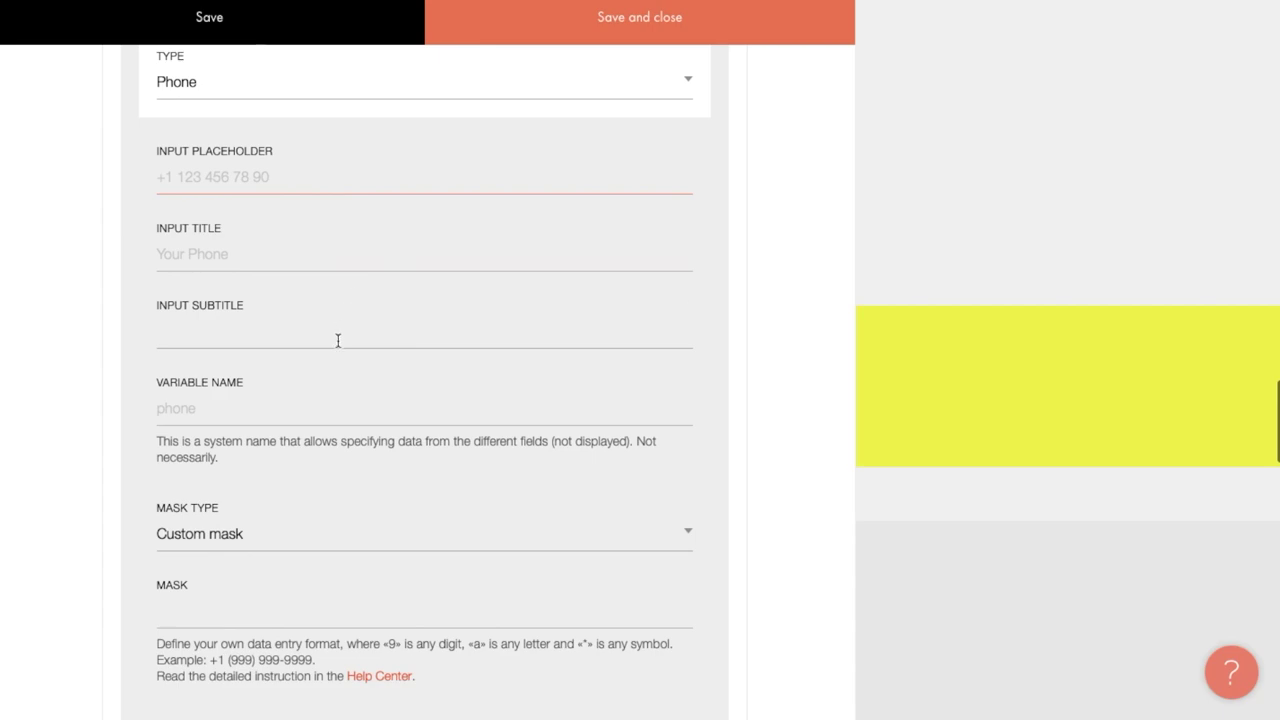
{"action": "left_click", "coordinate": [316, 539]}
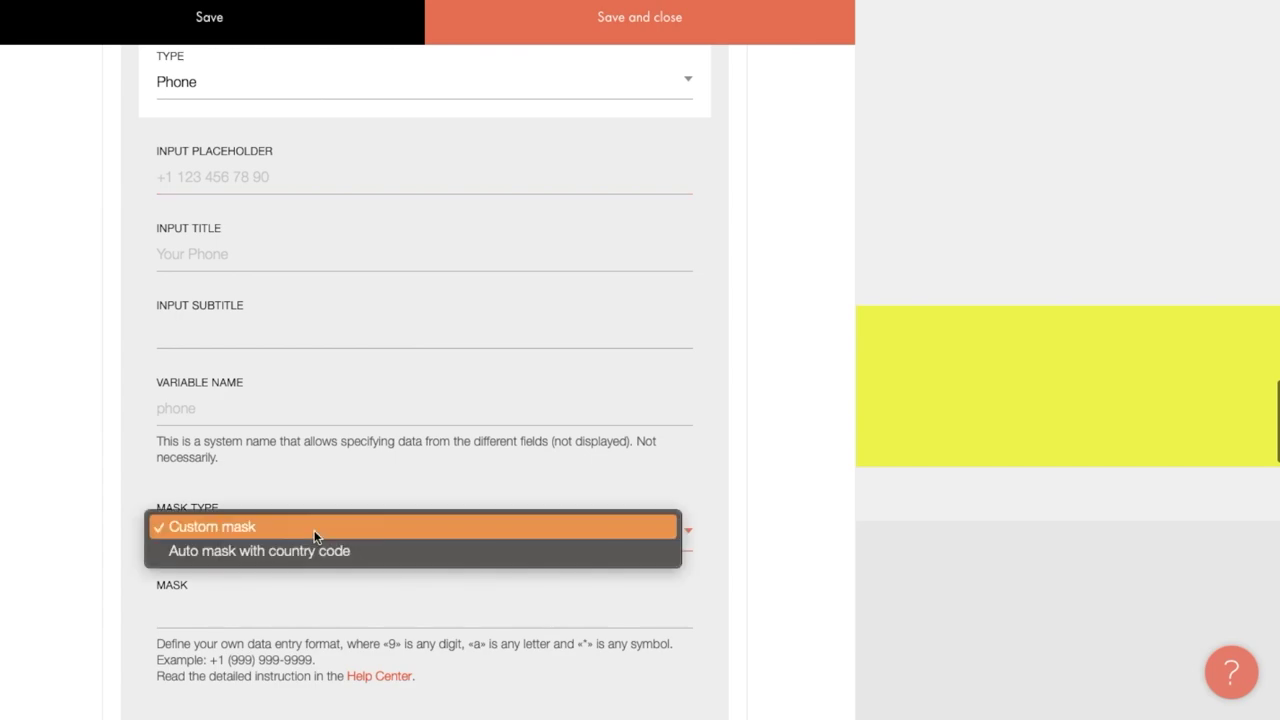
{"action": "left_click", "coordinate": [311, 552]}
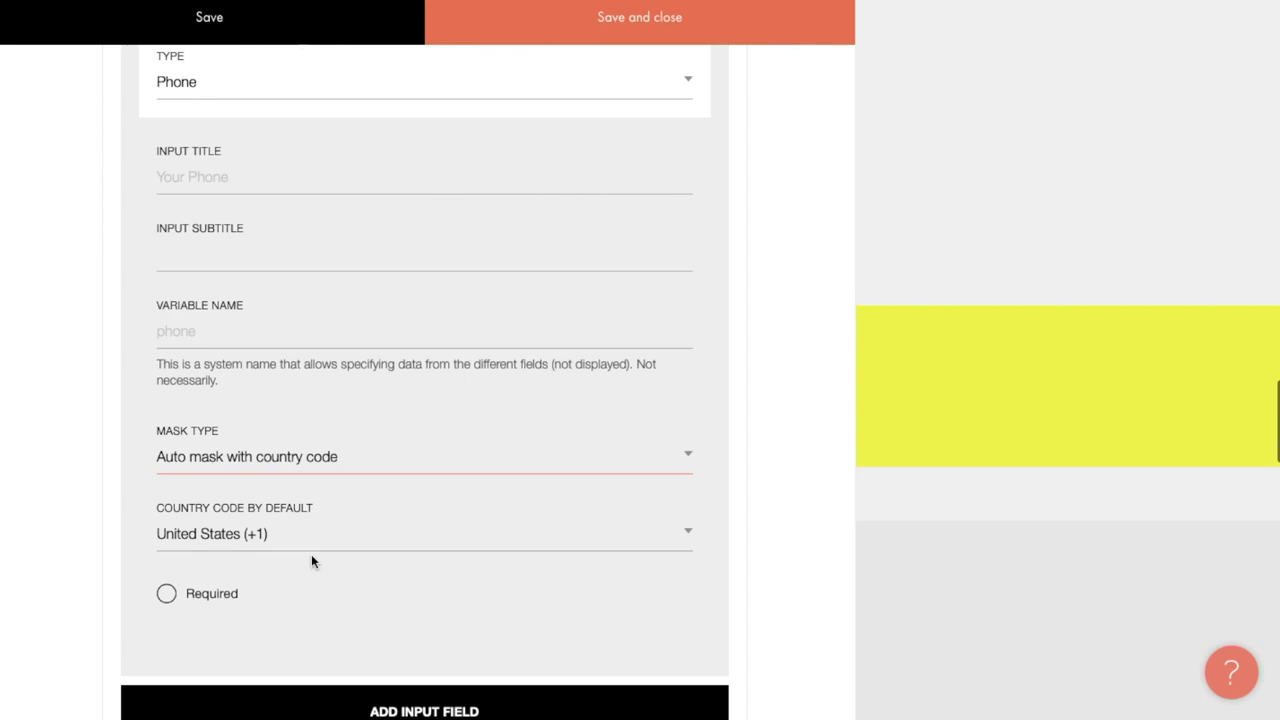
{"action": "left_click", "coordinate": [205, 598]}
Step: Open the cart image upload dialog and close it without uploading anything
{"action": "scroll", "coordinate": [427, 577], "scroll_direction": "down", "scroll_amount": 3}
{"action": "scroll", "coordinate": [427, 620], "scroll_direction": "down", "scroll_amount": 5}
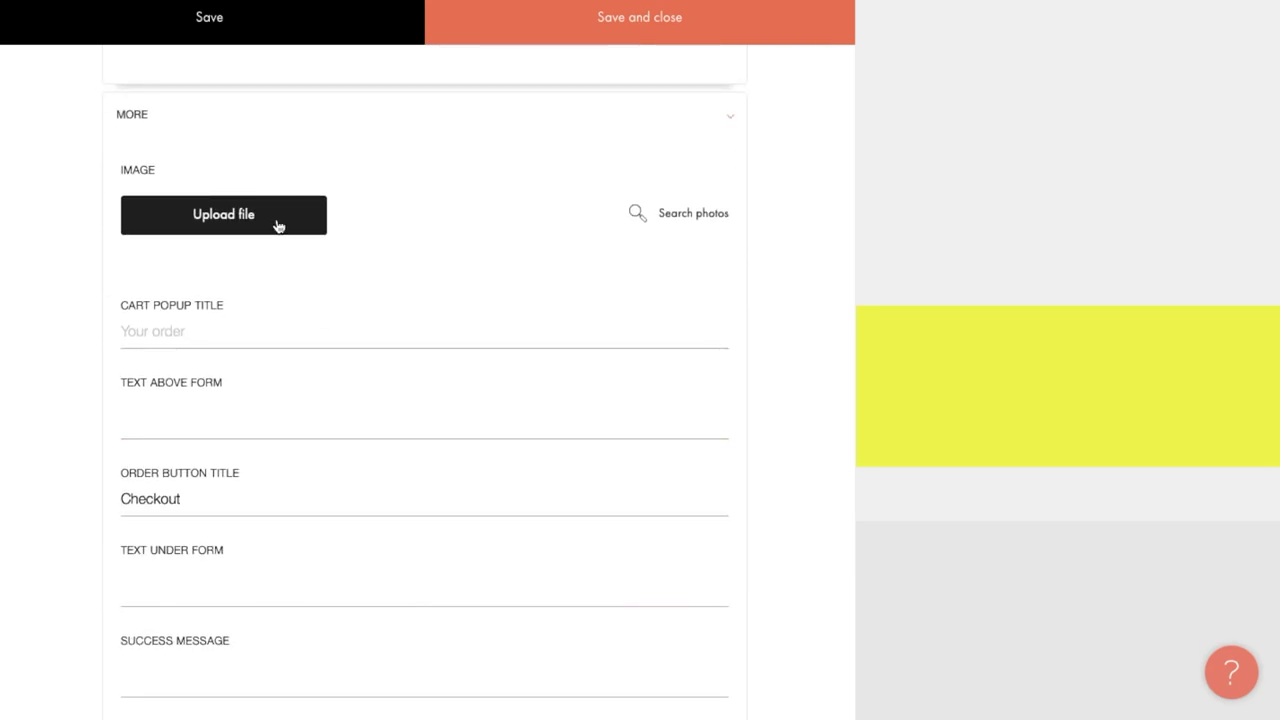
{"action": "left_click", "coordinate": [278, 226]}
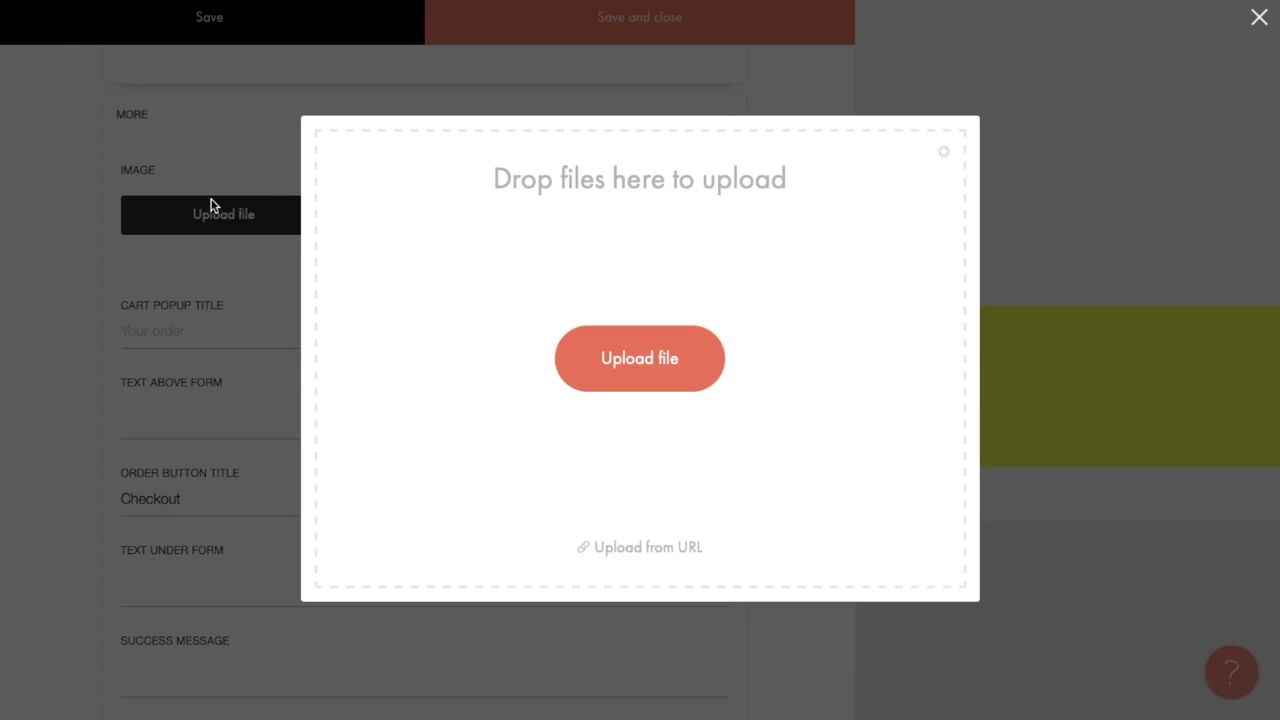
{"action": "left_click", "coordinate": [175, 257]}
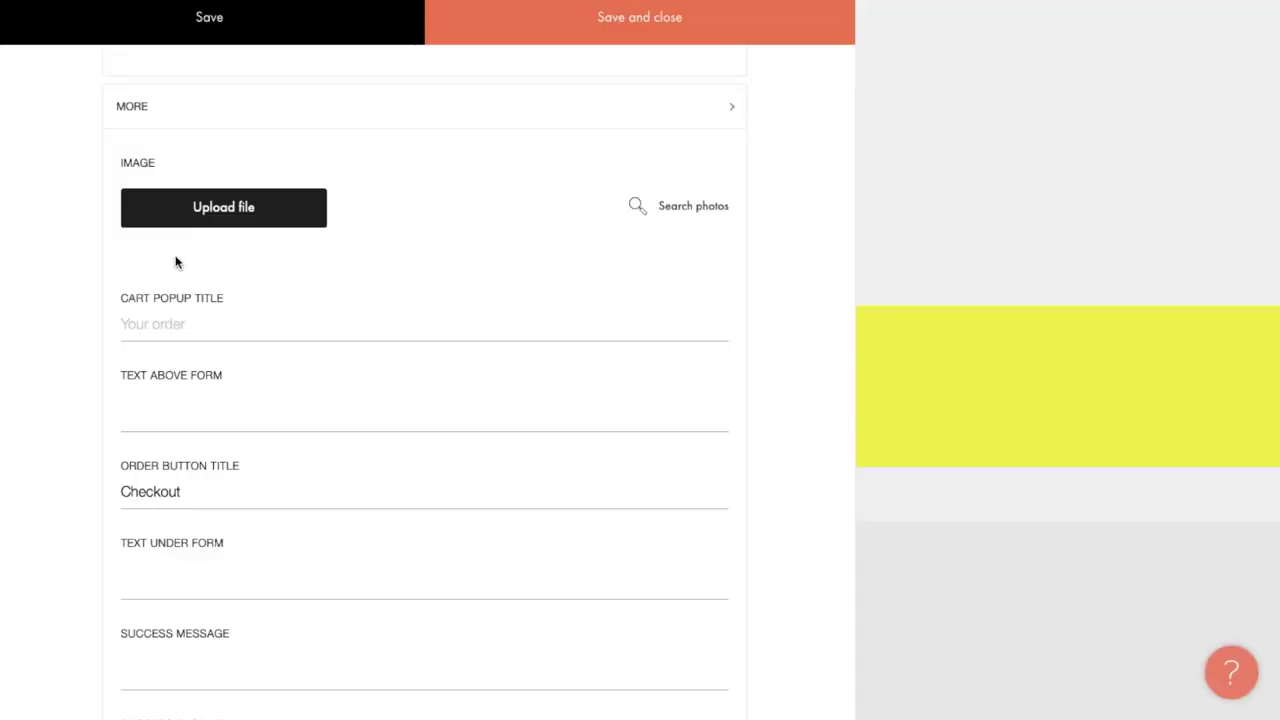
Step: Replace 'Checkout' with 'Pay for order' in the order button title
{"action": "left_click", "coordinate": [195, 332]}
{"action": "left_click", "coordinate": [207, 417]}
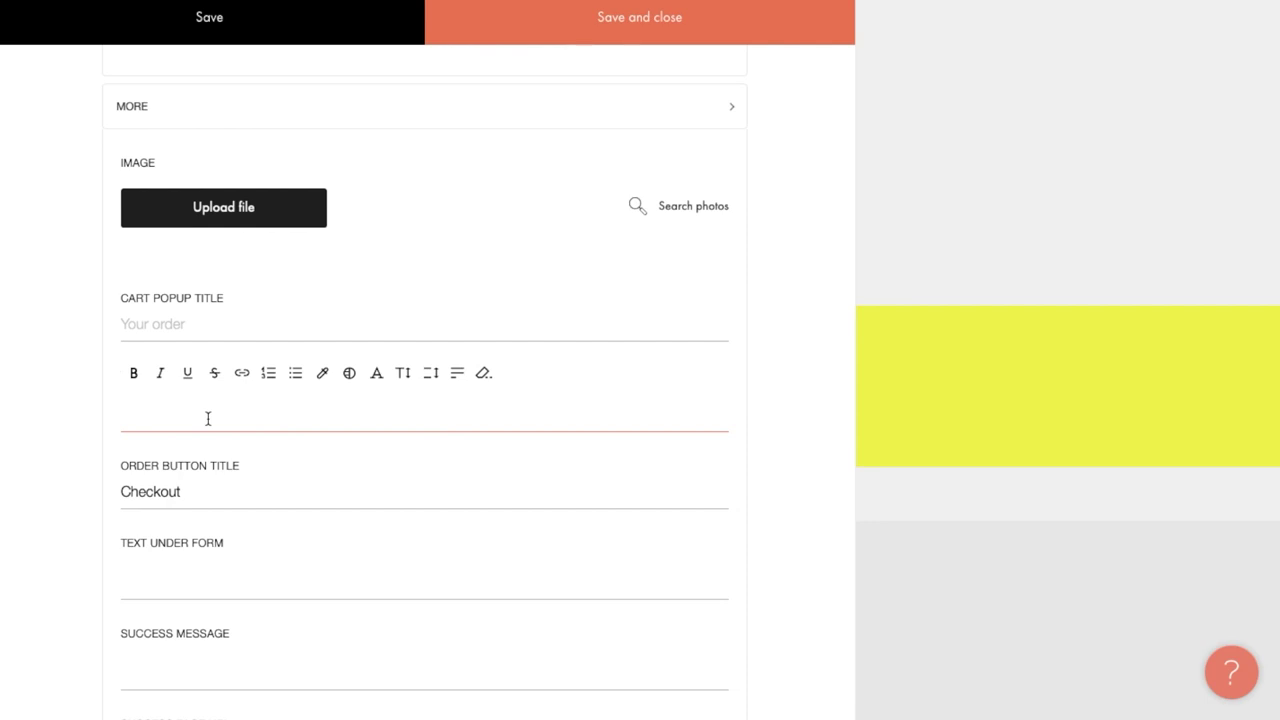
{"action": "left_click", "coordinate": [208, 502]}
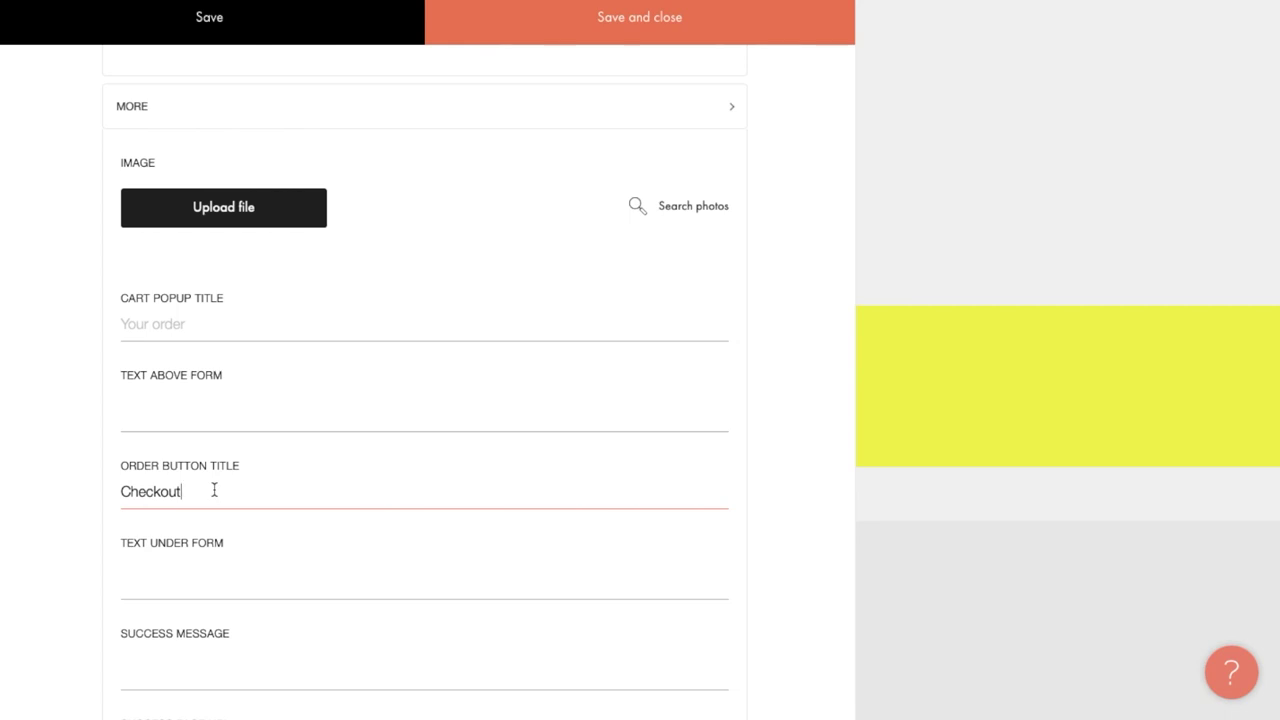
{"action": "double_click", "coordinate": [214, 490]}
{"action": "type", "text": "Pay for order"}
{"action": "left_click", "coordinate": [209, 560]}
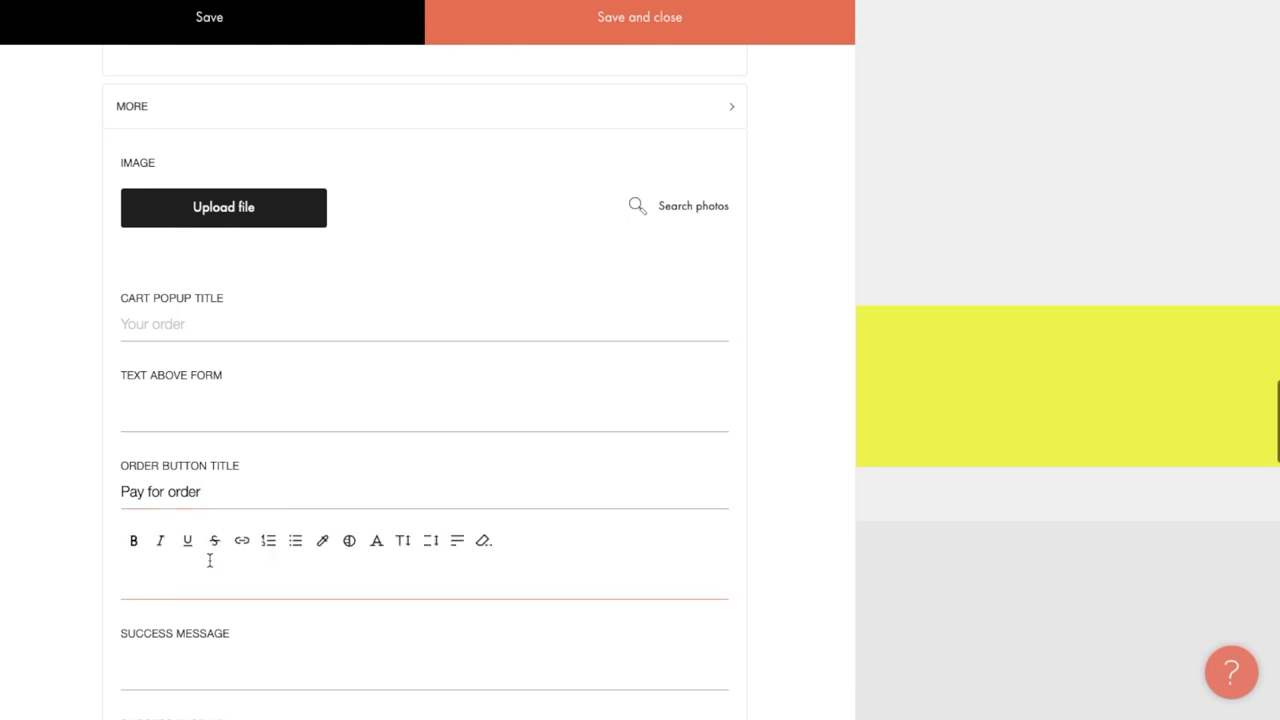
{"action": "scroll", "coordinate": [209, 560], "scroll_direction": "down", "scroll_amount": 1}
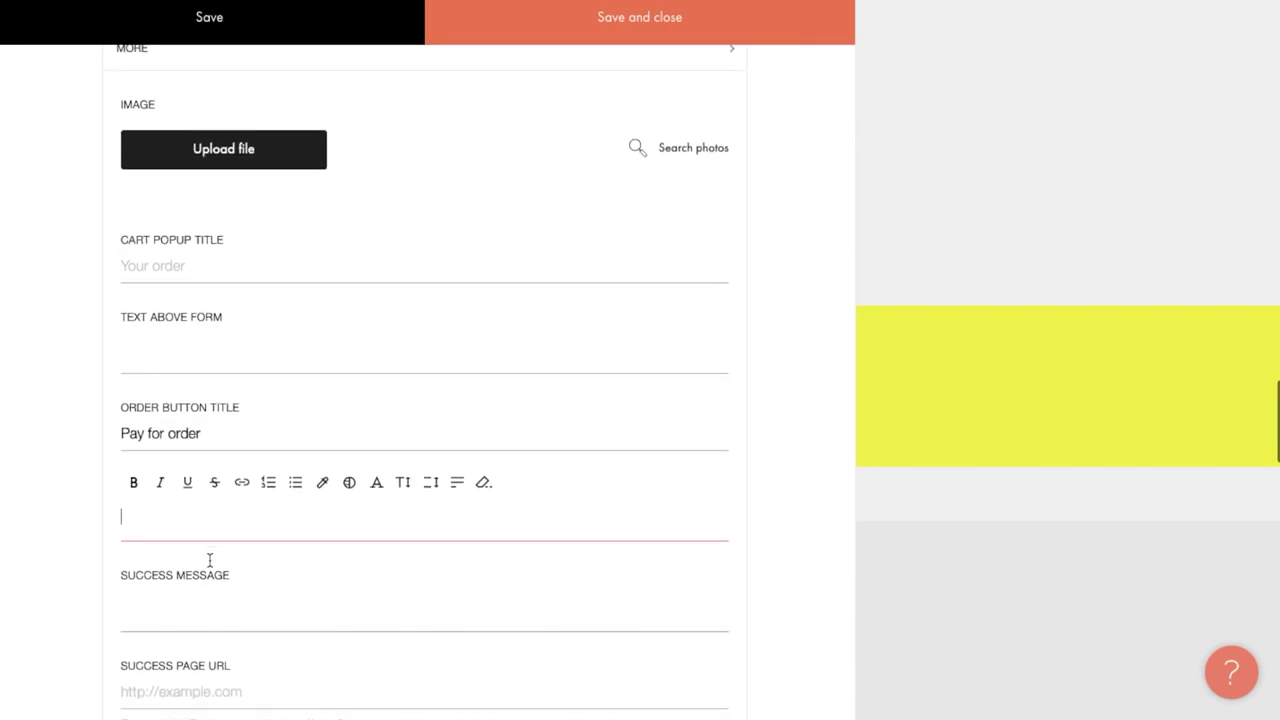
{"action": "scroll", "coordinate": [209, 560], "scroll_direction": "down", "scroll_amount": 1}
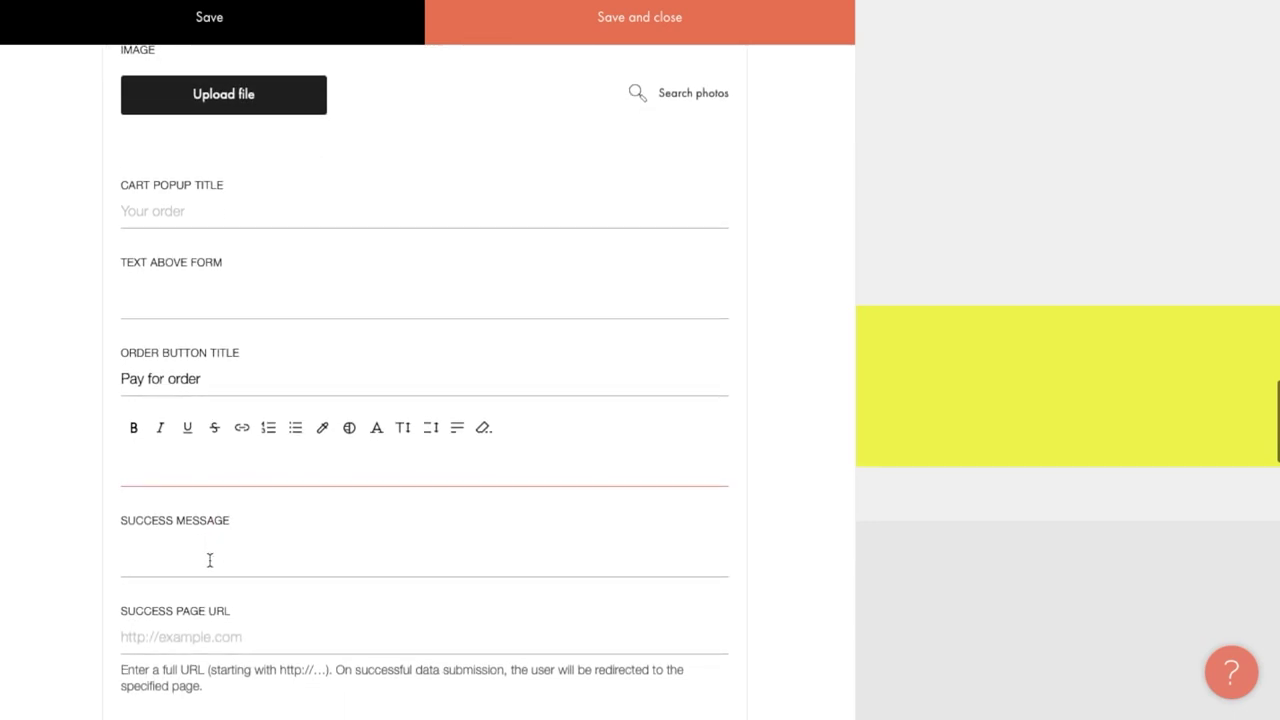
{"action": "scroll", "coordinate": [209, 560], "scroll_direction": "down", "scroll_amount": 1}
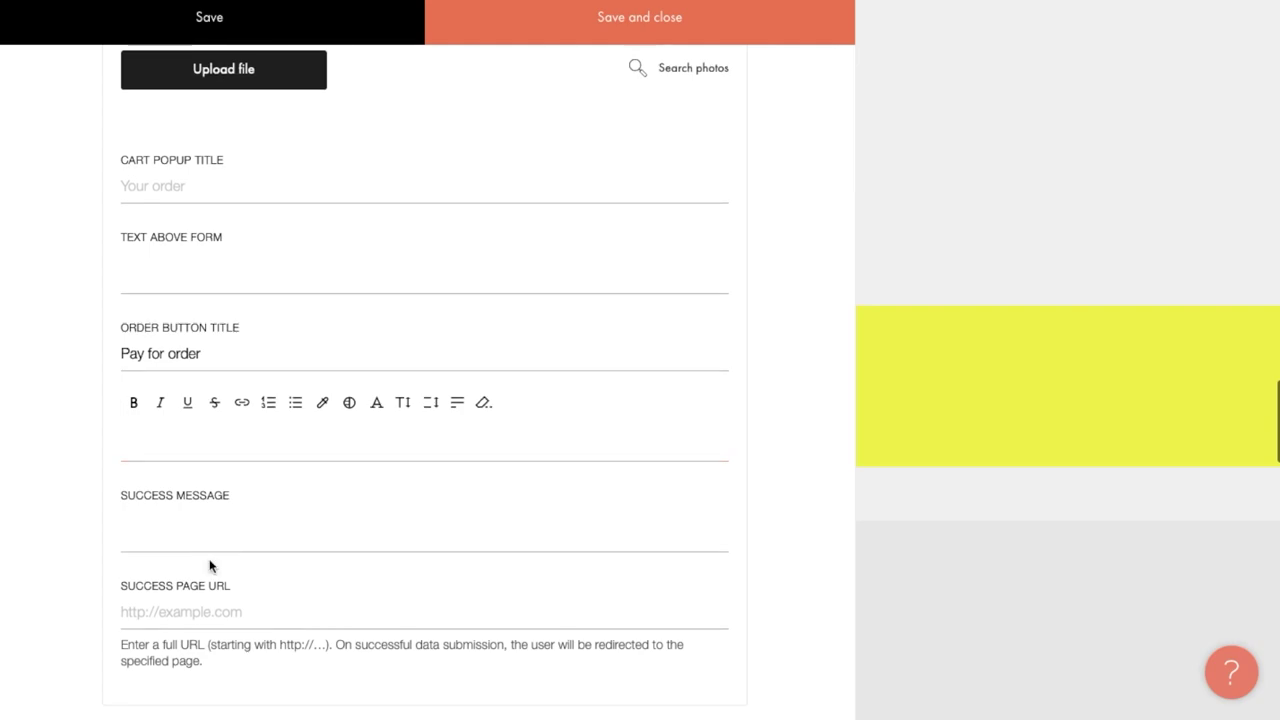
Step: Paste the agreement text under the form and link 'privacy policy' to #privacypolicy
{"action": "left_click", "coordinate": [231, 449]}
{"action": "type", "text": "By clicking the button you agree to the terms of the privacy policy"}
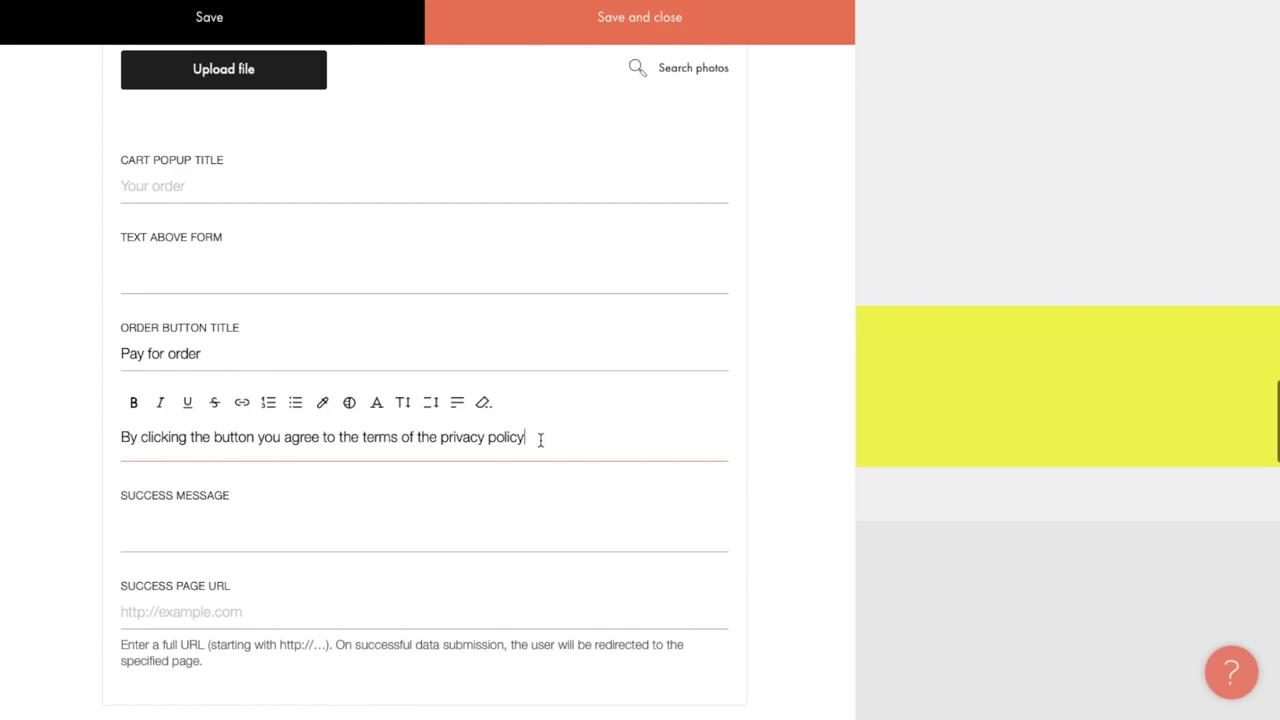
{"action": "left_click_drag", "start_coordinate": [540, 438], "coordinate": [440, 440]}
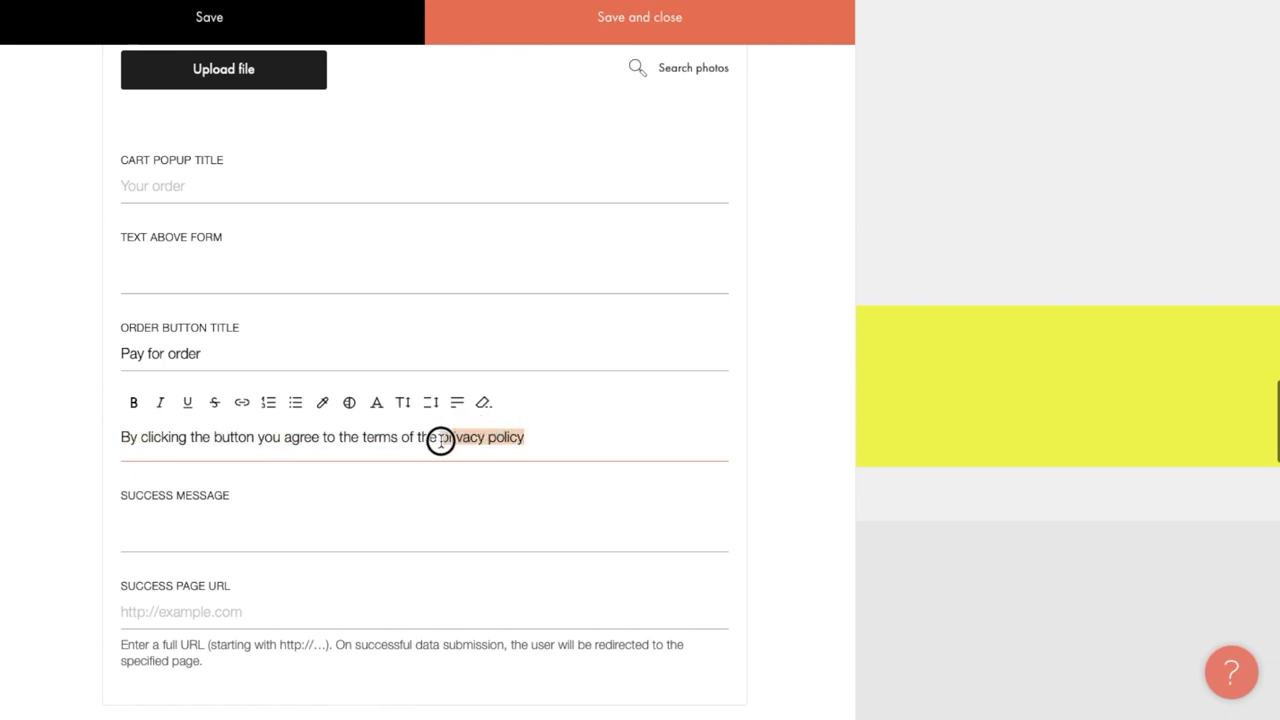
{"action": "left_click", "coordinate": [241, 404]}
{"action": "type", "text": "#privacypolicy"}
{"action": "left_click", "coordinate": [330, 648]}
Step: Paste 'Thank you for your purchase!' as the cart form's success message
{"action": "left_click", "coordinate": [342, 530]}
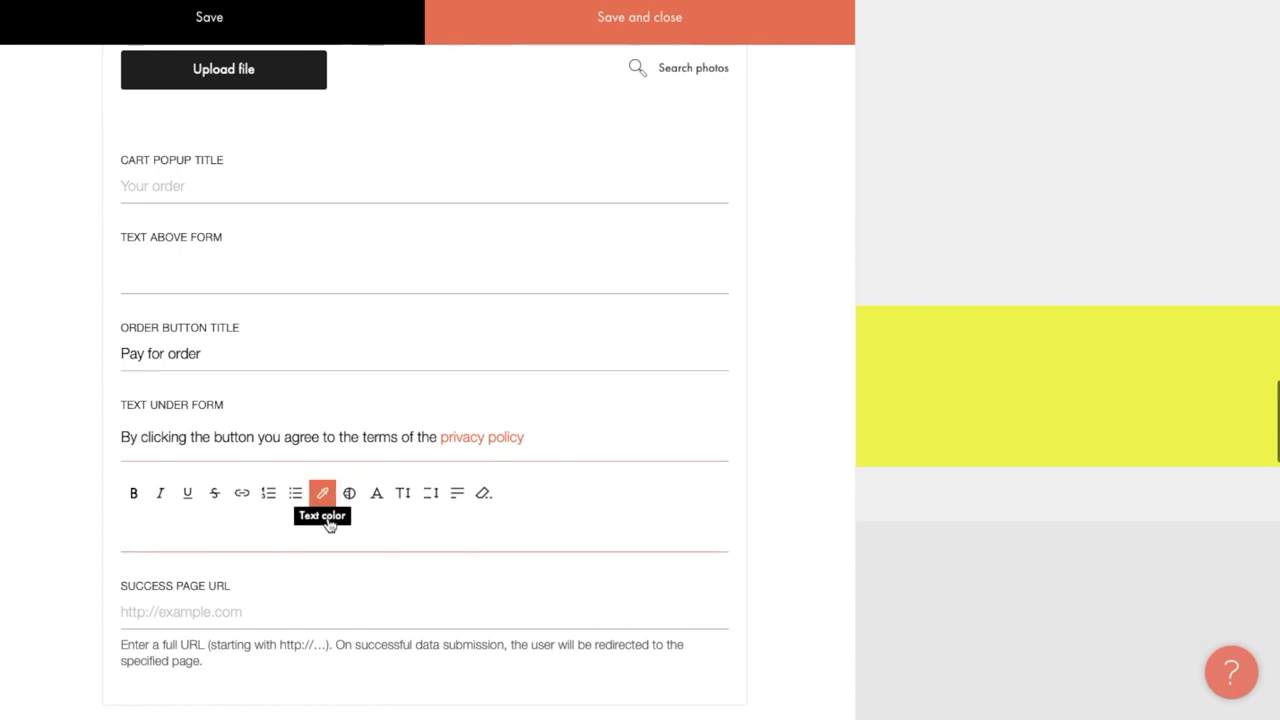
{"action": "type", "text": "Thank you for your purchase!"}
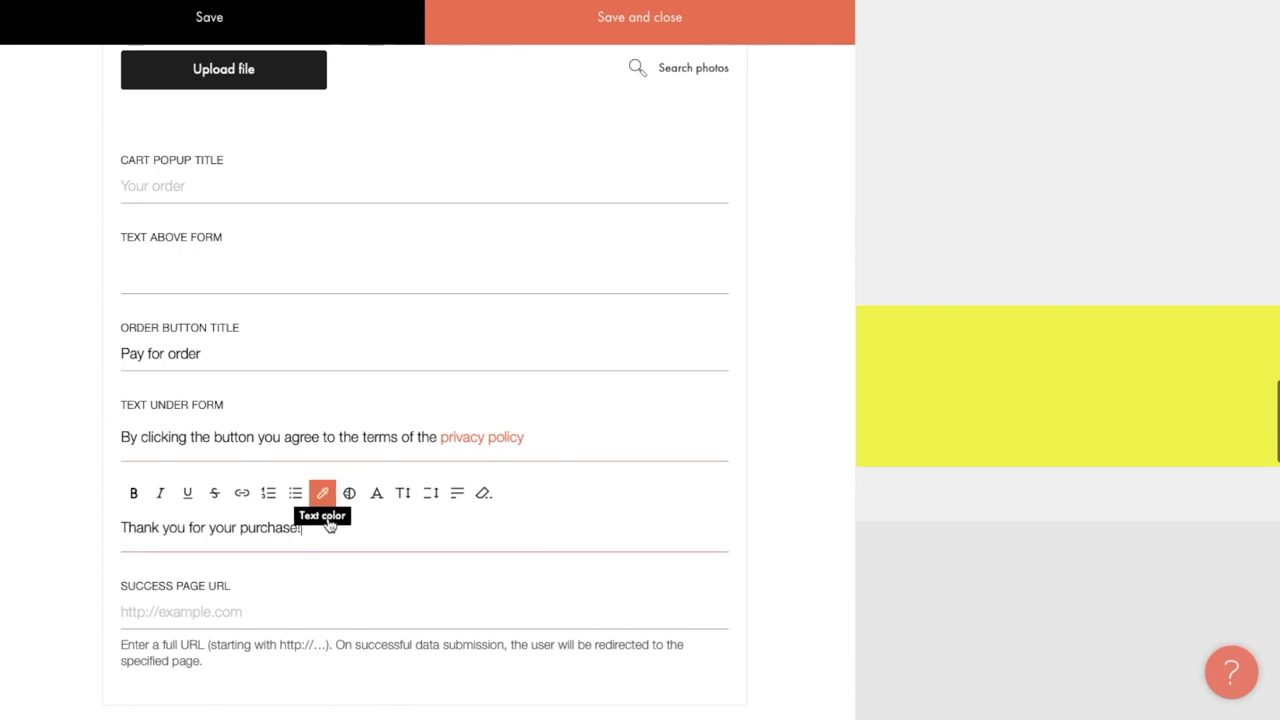
{"action": "left_click", "coordinate": [309, 602]}
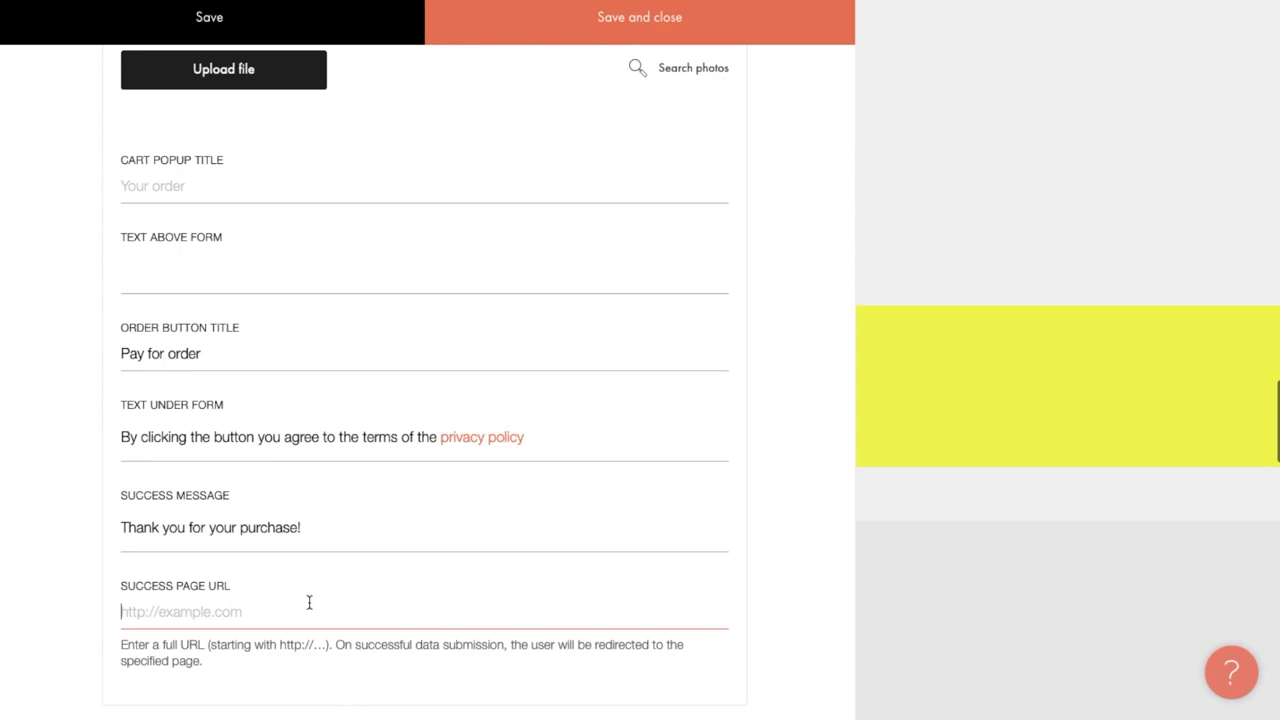
Step: Save and close the cart settings, then preview the Cross-body bag product on the site
{"action": "left_click", "coordinate": [674, 34]}
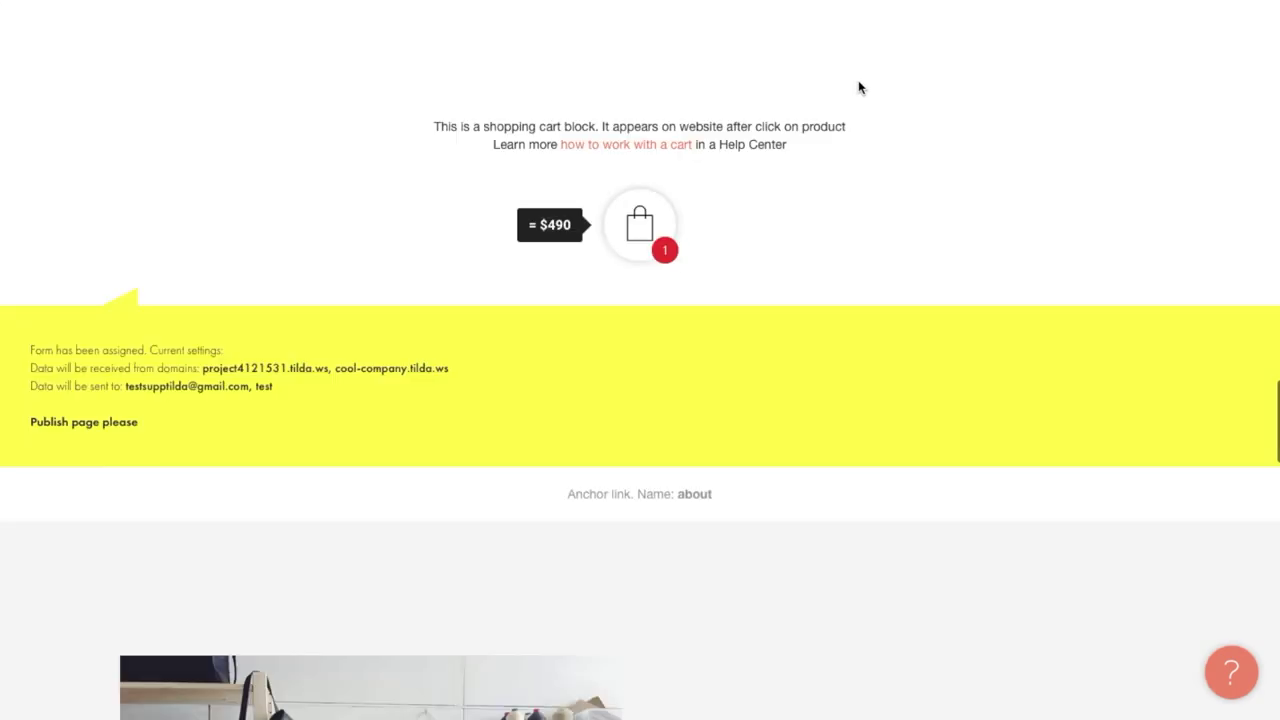
{"action": "left_click", "coordinate": [969, 17]}
{"action": "left_click", "coordinate": [640, 143]}
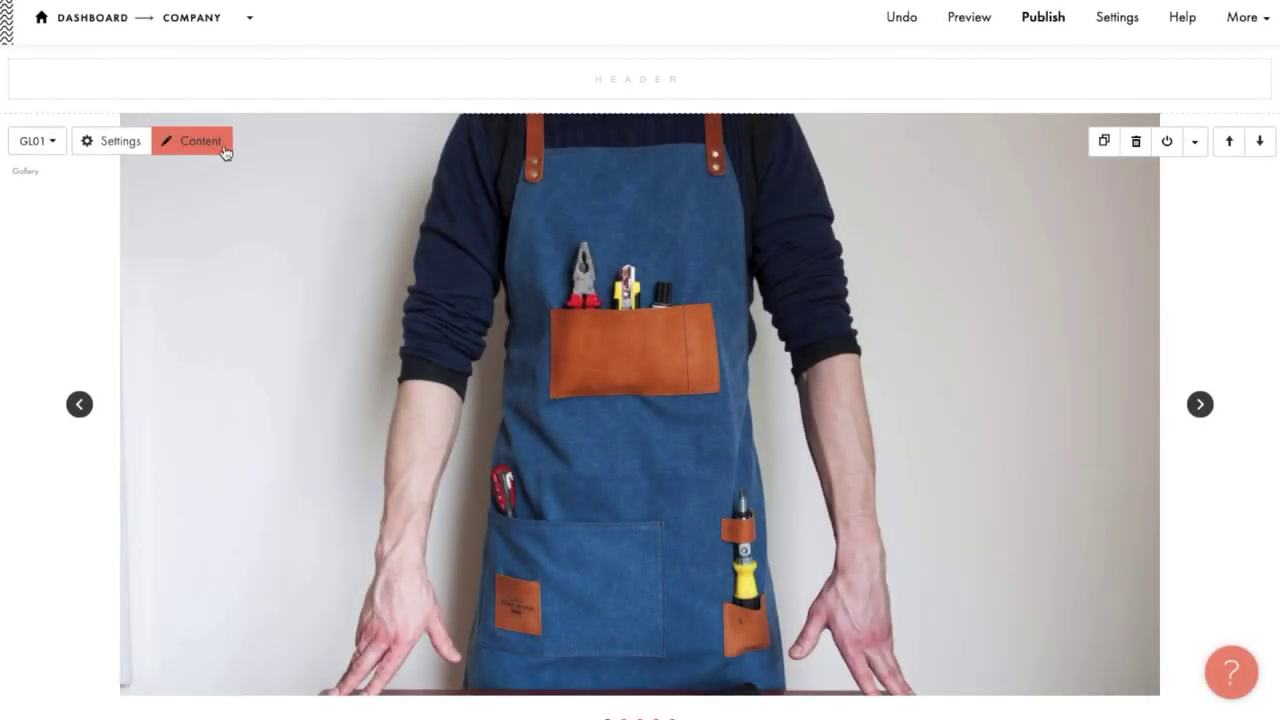
Step: Go to the Company site's Payment Systems settings and scroll through the payment services
{"action": "left_click", "coordinate": [191, 20]}
{"action": "left_click", "coordinate": [912, 229]}
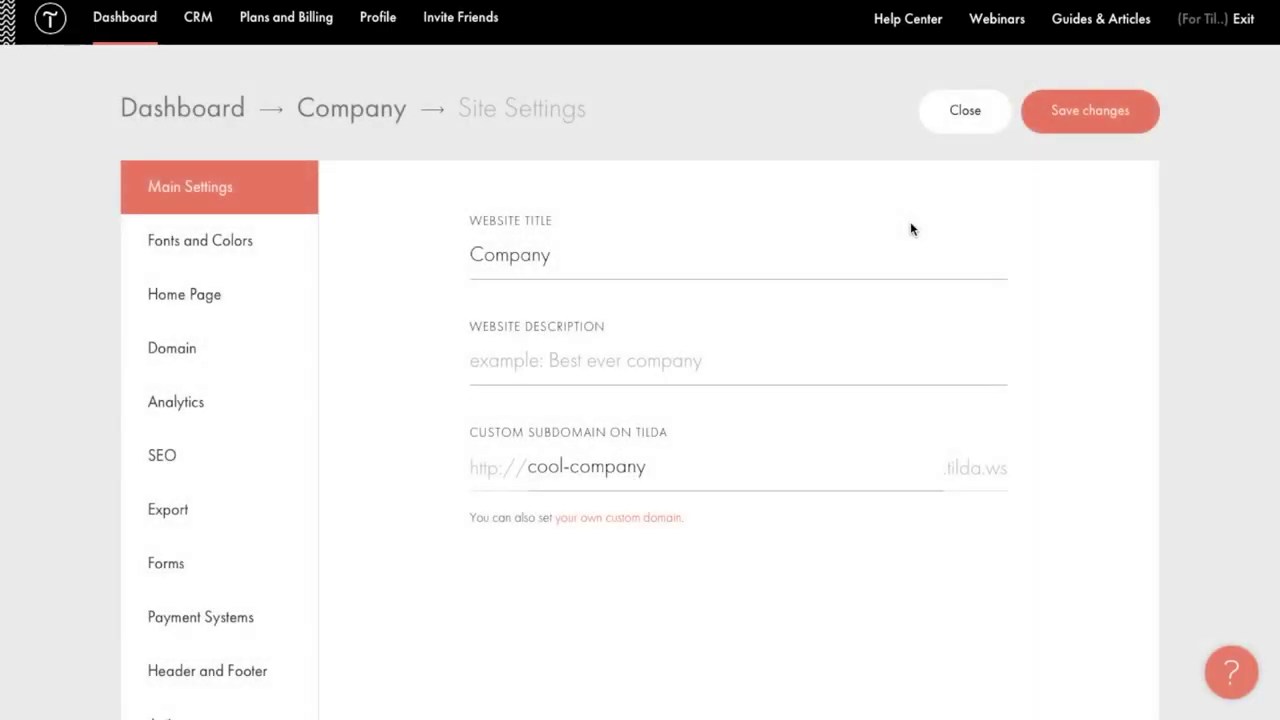
{"action": "left_click", "coordinate": [566, 444]}
{"action": "left_click", "coordinate": [445, 477]}
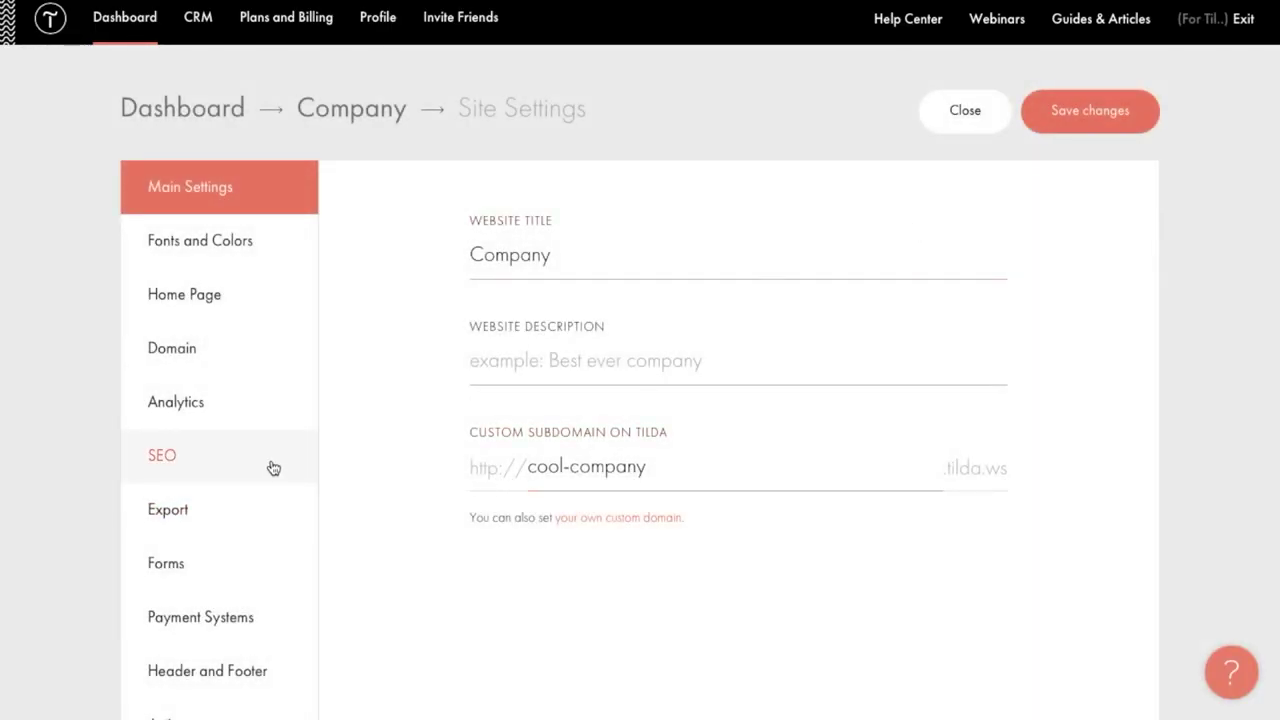
{"action": "left_click", "coordinate": [272, 622]}
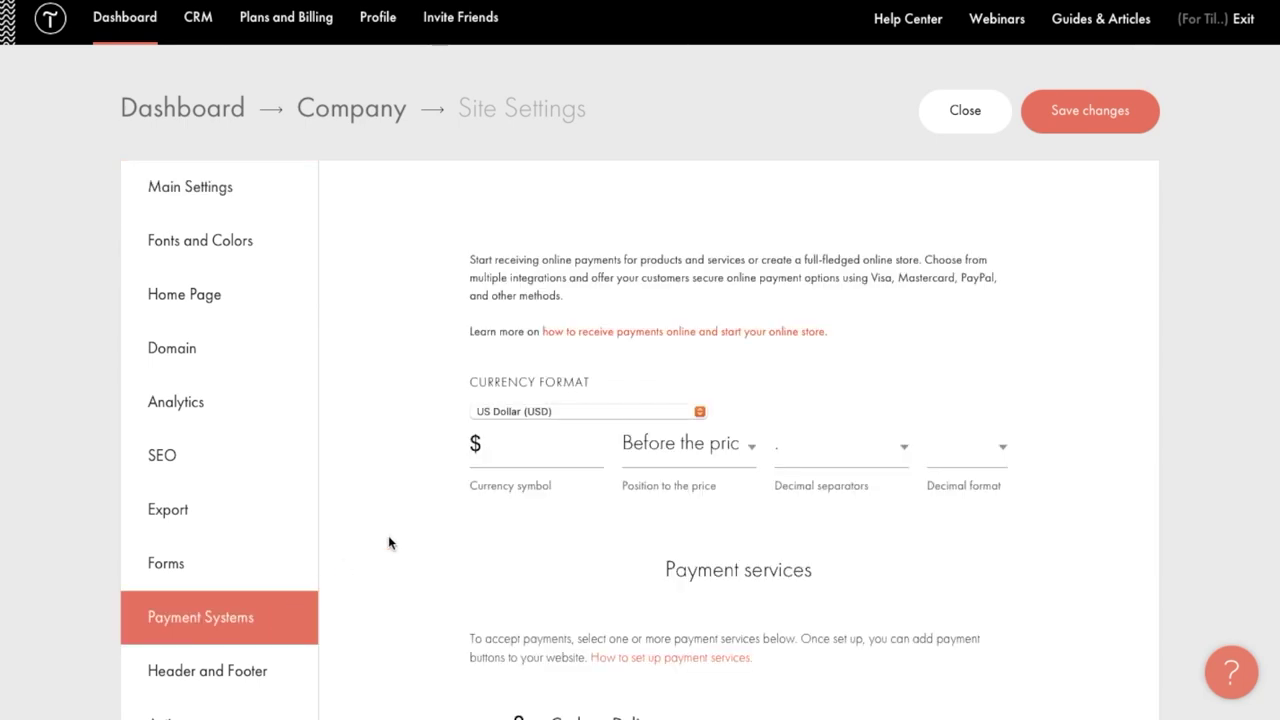
{"action": "scroll", "coordinate": [707, 537], "scroll_direction": "down", "scroll_amount": 1}
{"action": "scroll", "coordinate": [707, 537], "scroll_direction": "down", "scroll_amount": 1}
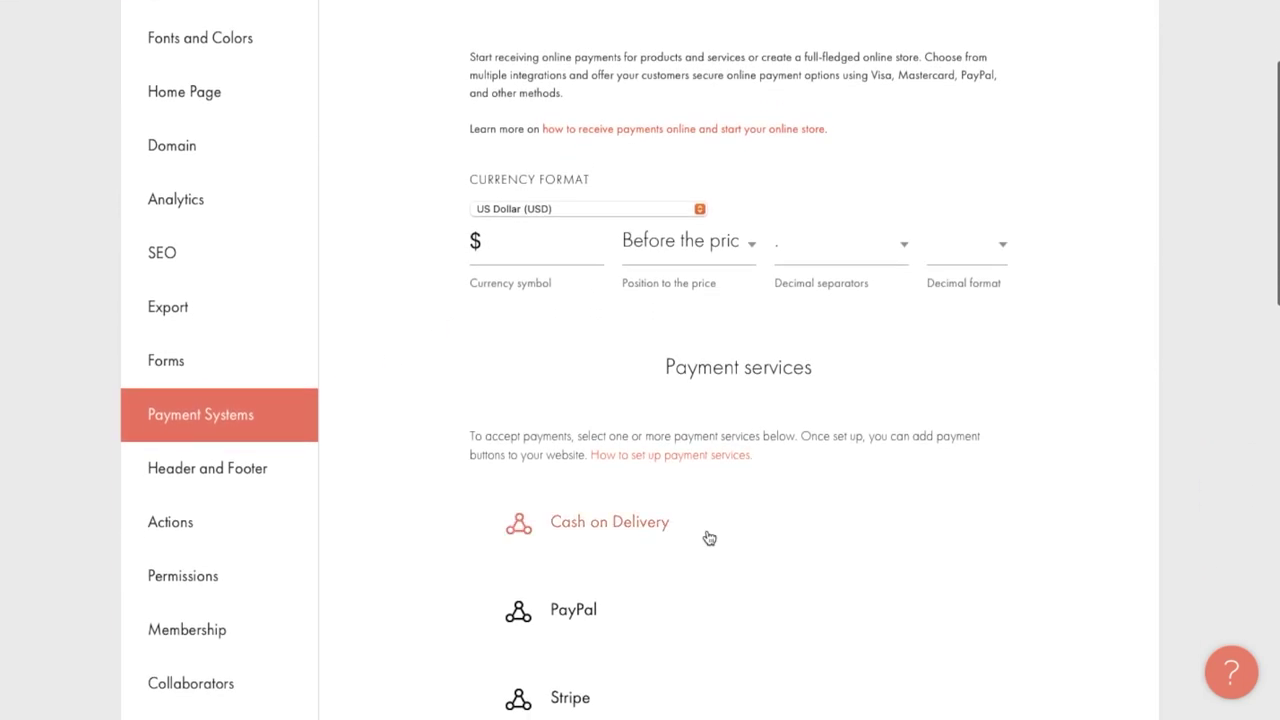
{"action": "scroll", "coordinate": [709, 538], "scroll_direction": "down", "scroll_amount": 2}
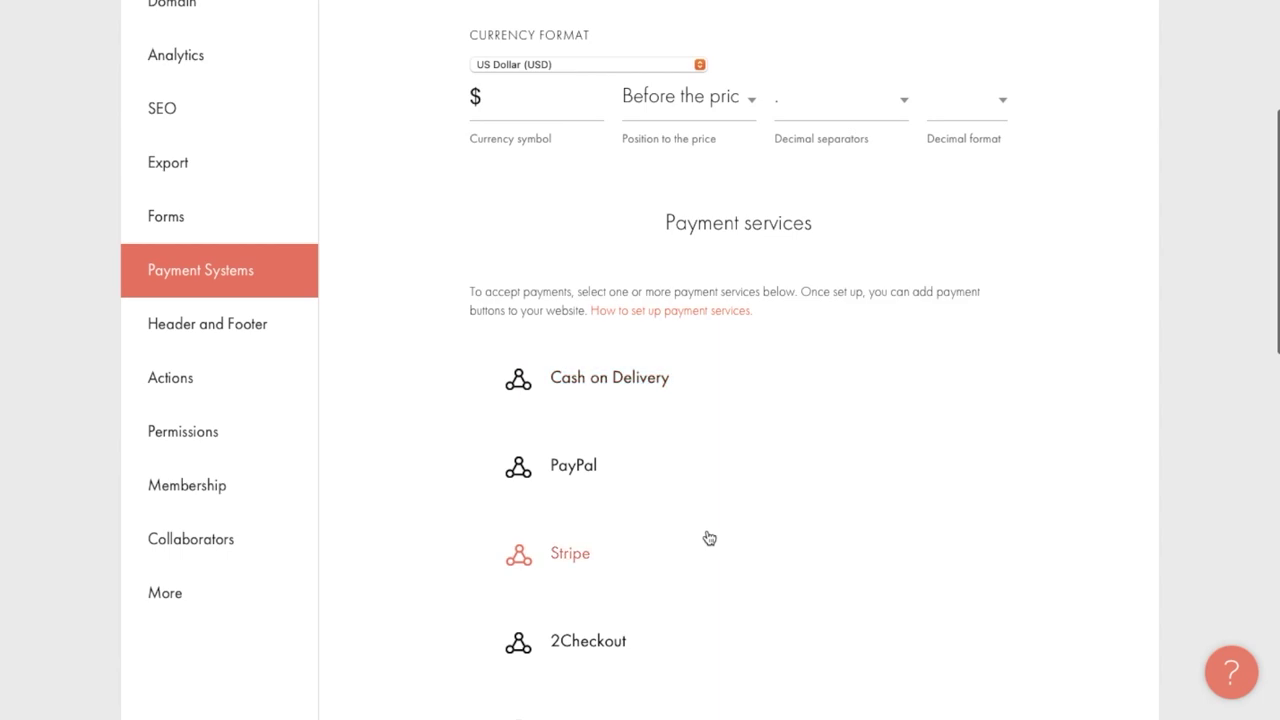
{"action": "scroll", "coordinate": [709, 538], "scroll_direction": "down", "scroll_amount": 2}
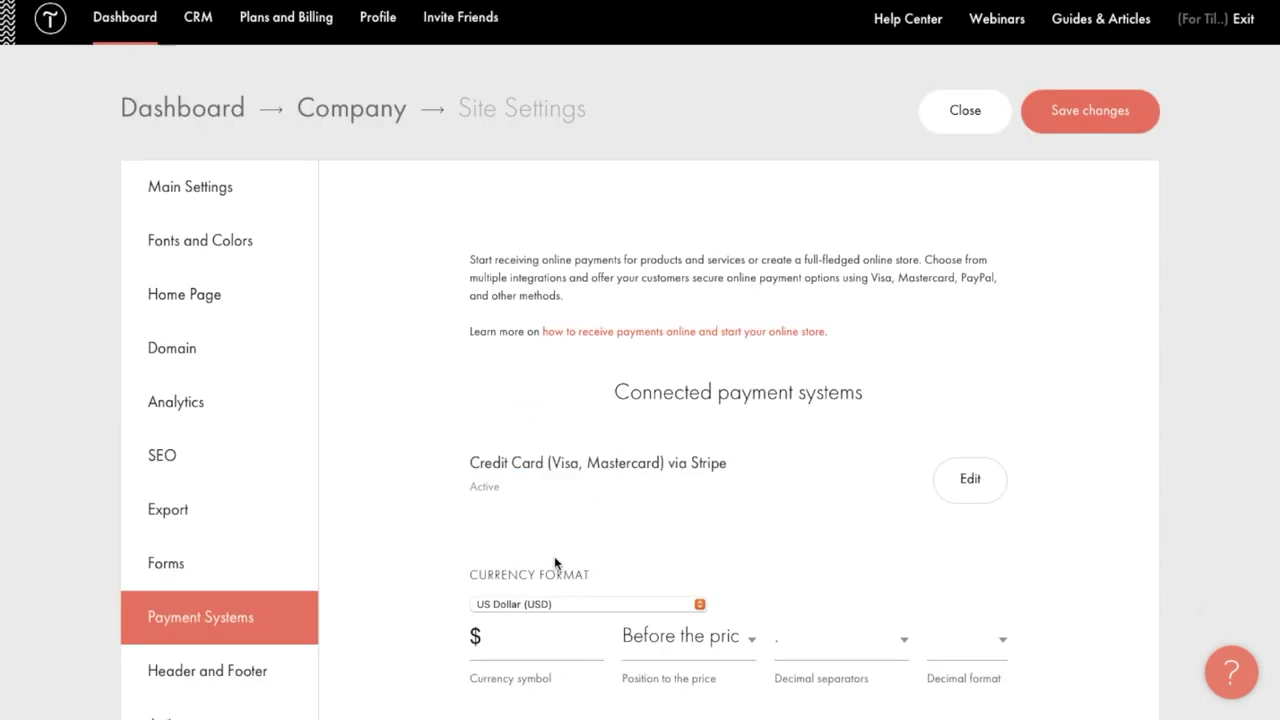
{"action": "scroll", "coordinate": [651, 480], "scroll_direction": "down", "scroll_amount": 1}
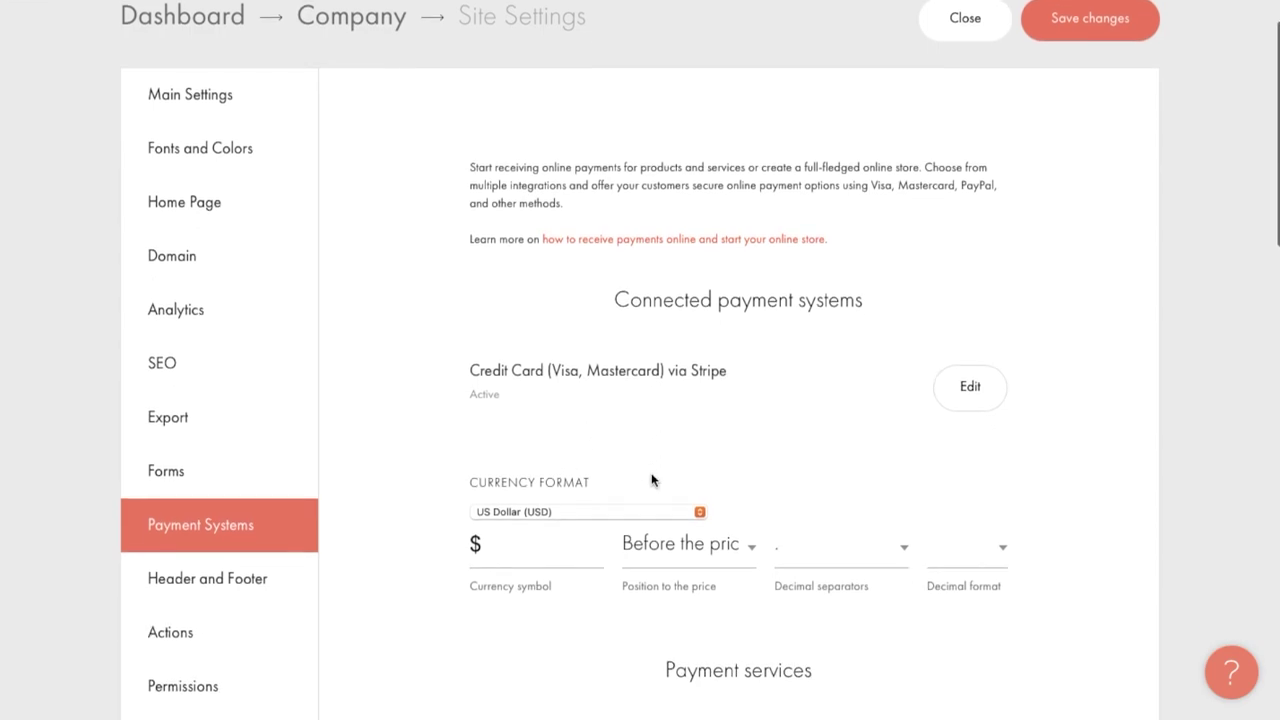
{"action": "scroll", "coordinate": [651, 480], "scroll_direction": "down", "scroll_amount": 1}
{"action": "scroll", "coordinate": [651, 480], "scroll_direction": "down", "scroll_amount": 2}
Step: Add Cash on delivery as a connected payment method
{"action": "left_click", "coordinate": [632, 558]}
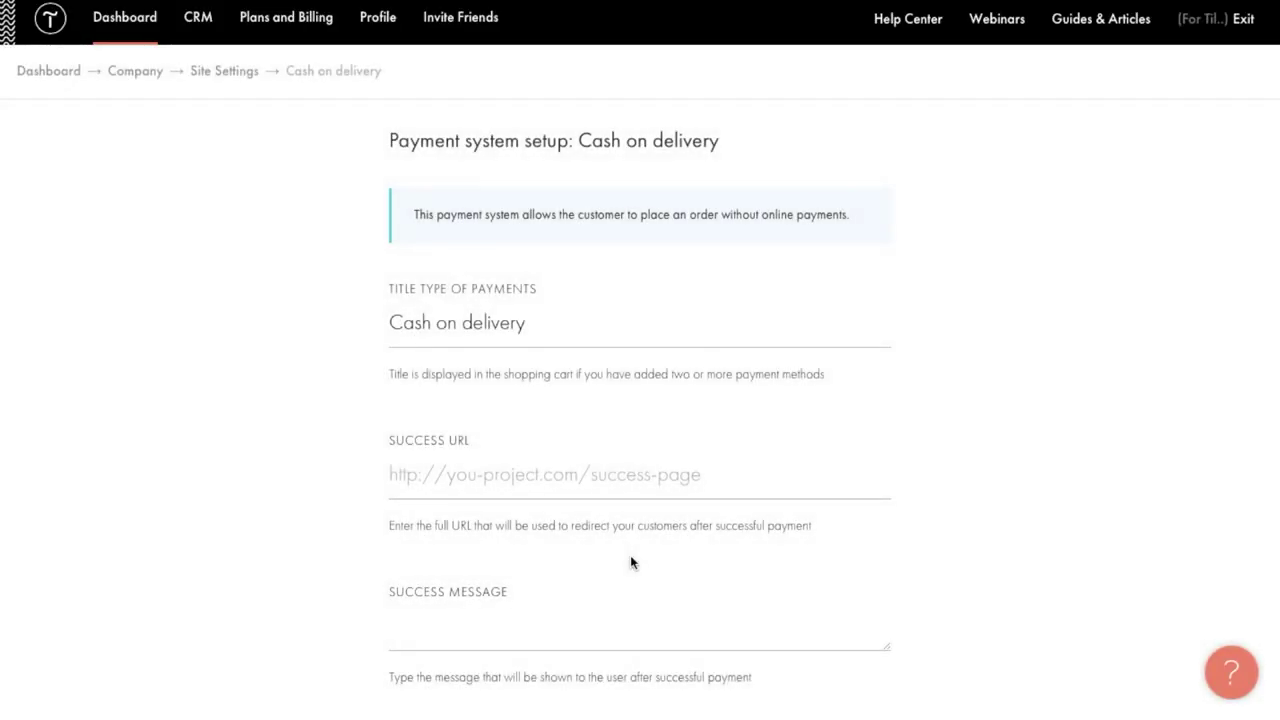
{"action": "scroll", "coordinate": [631, 563], "scroll_direction": "down", "scroll_amount": 3}
{"action": "left_click", "coordinate": [536, 557]}
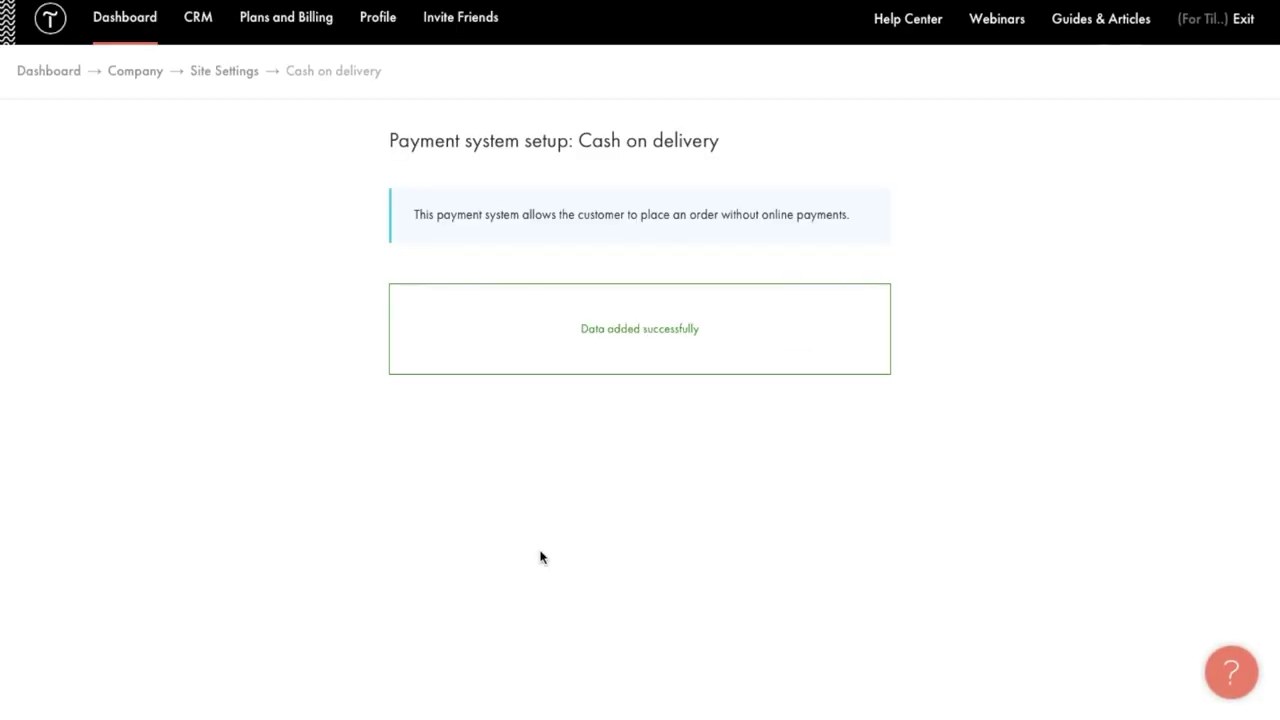
{"action": "scroll", "coordinate": [601, 527], "scroll_direction": "down", "scroll_amount": 2}
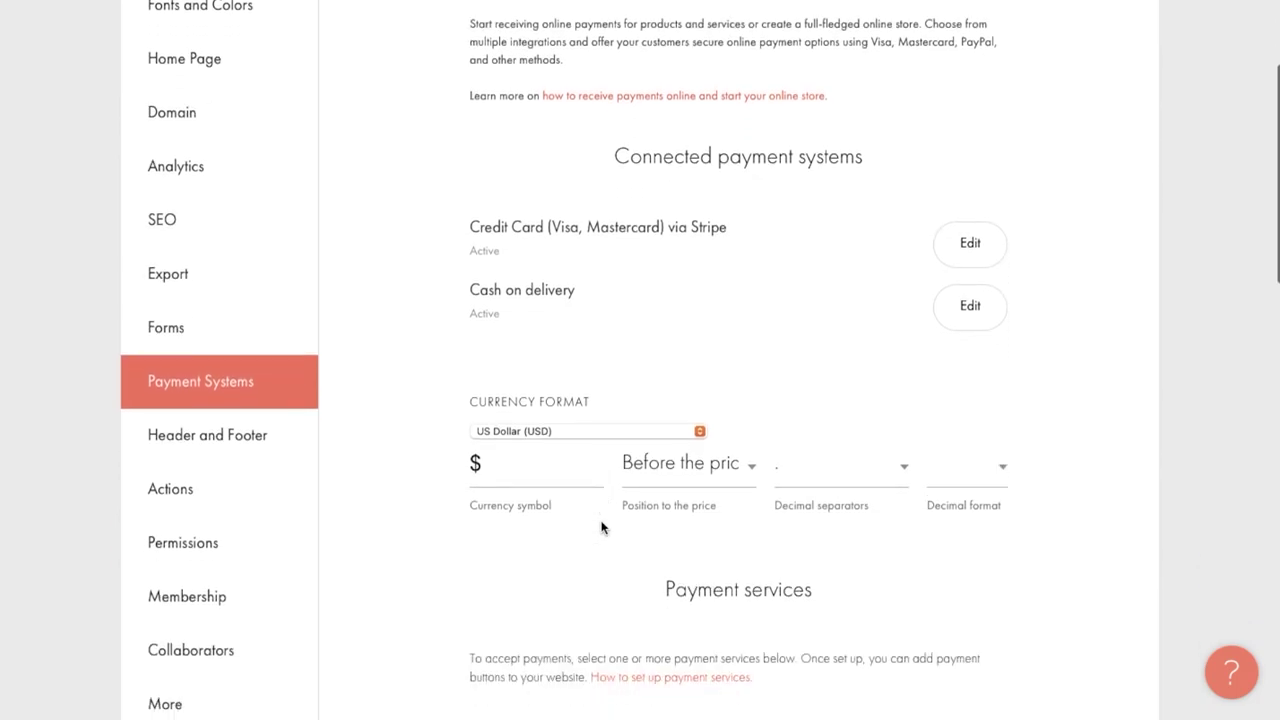
{"action": "scroll", "coordinate": [601, 527], "scroll_direction": "down", "scroll_amount": 2}
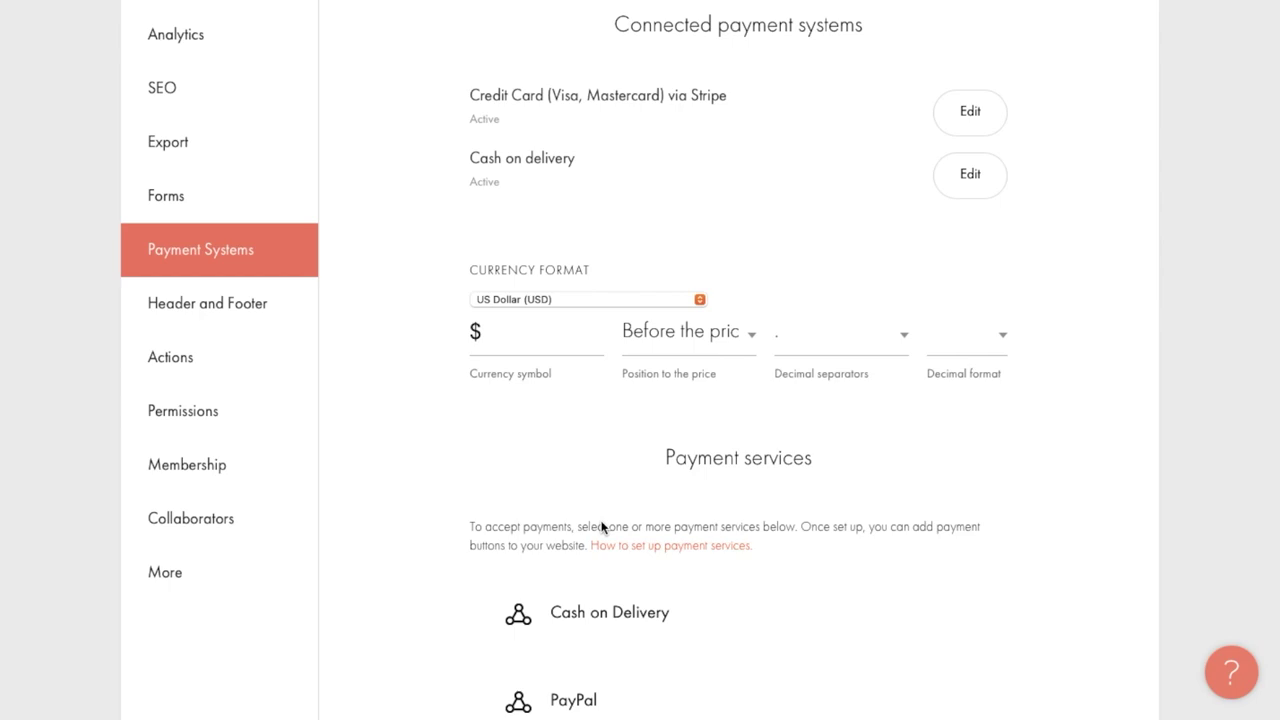
Step: Keep the store currency as US Dollar with the $ symbol before the price
{"action": "left_click", "coordinate": [583, 331]}
{"action": "left_click", "coordinate": [597, 299]}
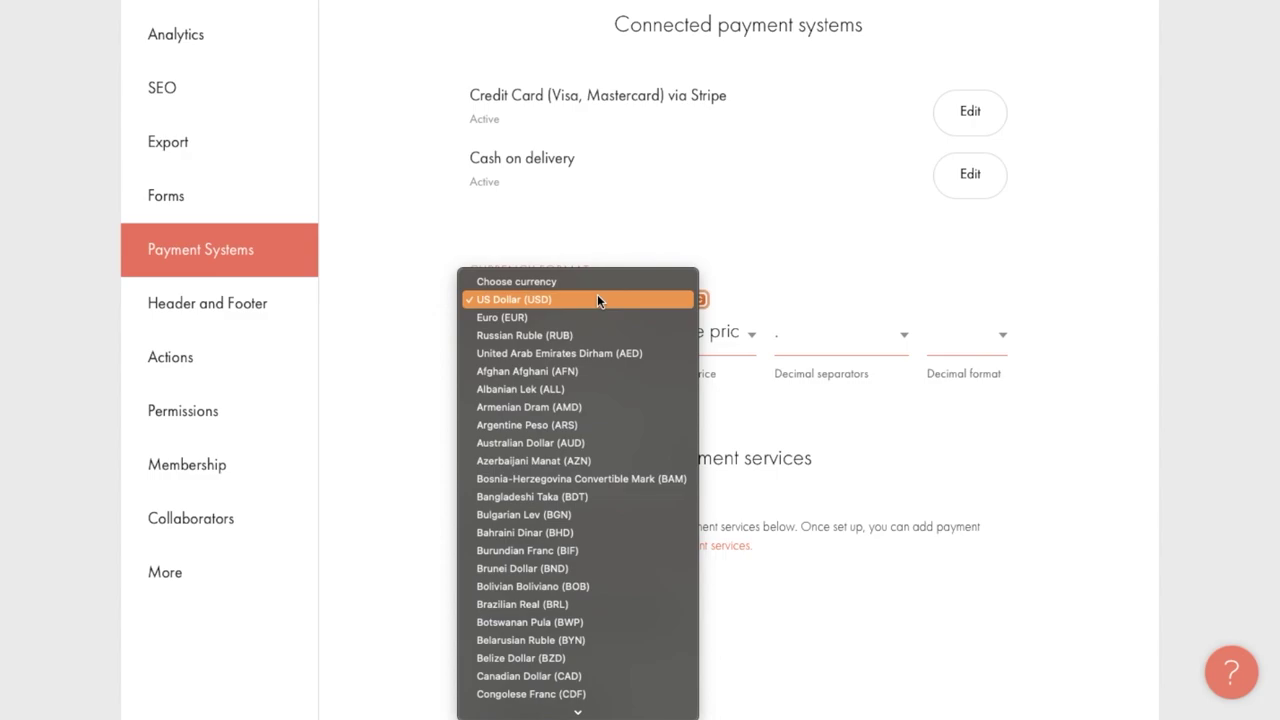
{"action": "left_click", "coordinate": [640, 240]}
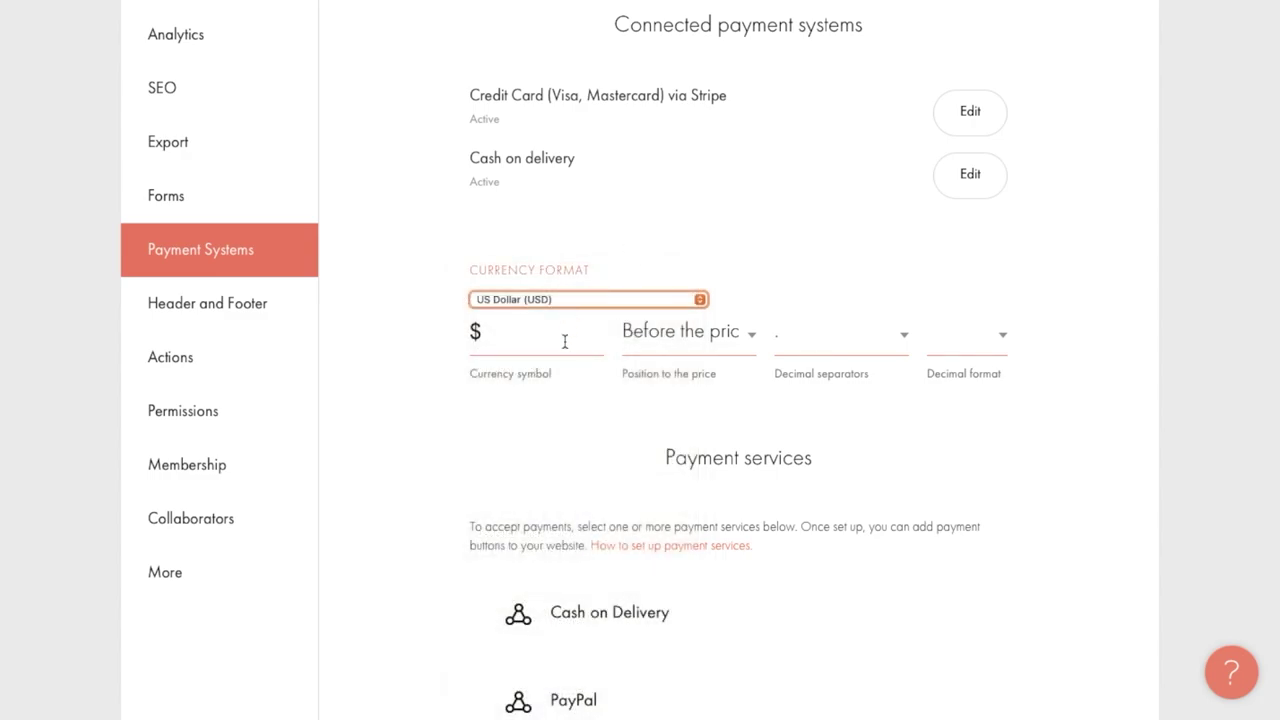
{"action": "left_click", "coordinate": [686, 340]}
{"action": "left_click", "coordinate": [871, 343]}
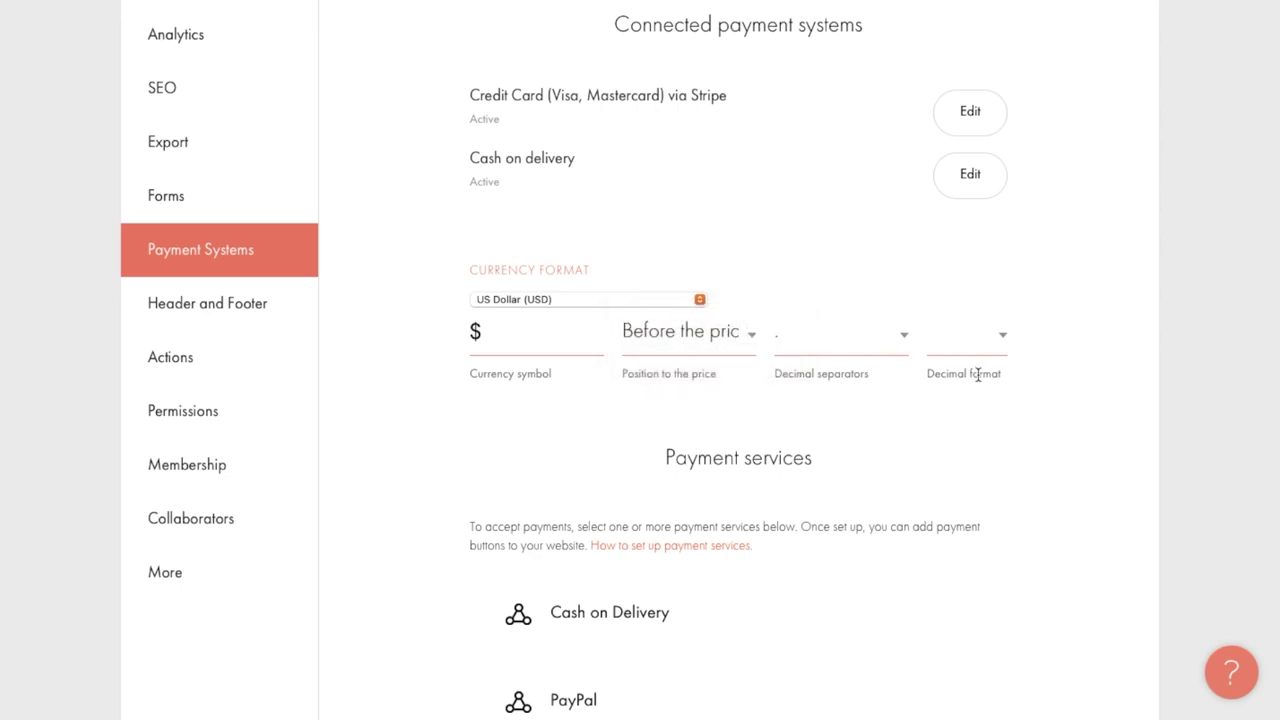
Step: Send order notifications via Custom mail server and confirm a dedicated notification email exists
{"action": "scroll", "coordinate": [977, 370], "scroll_direction": "down", "scroll_amount": 9}
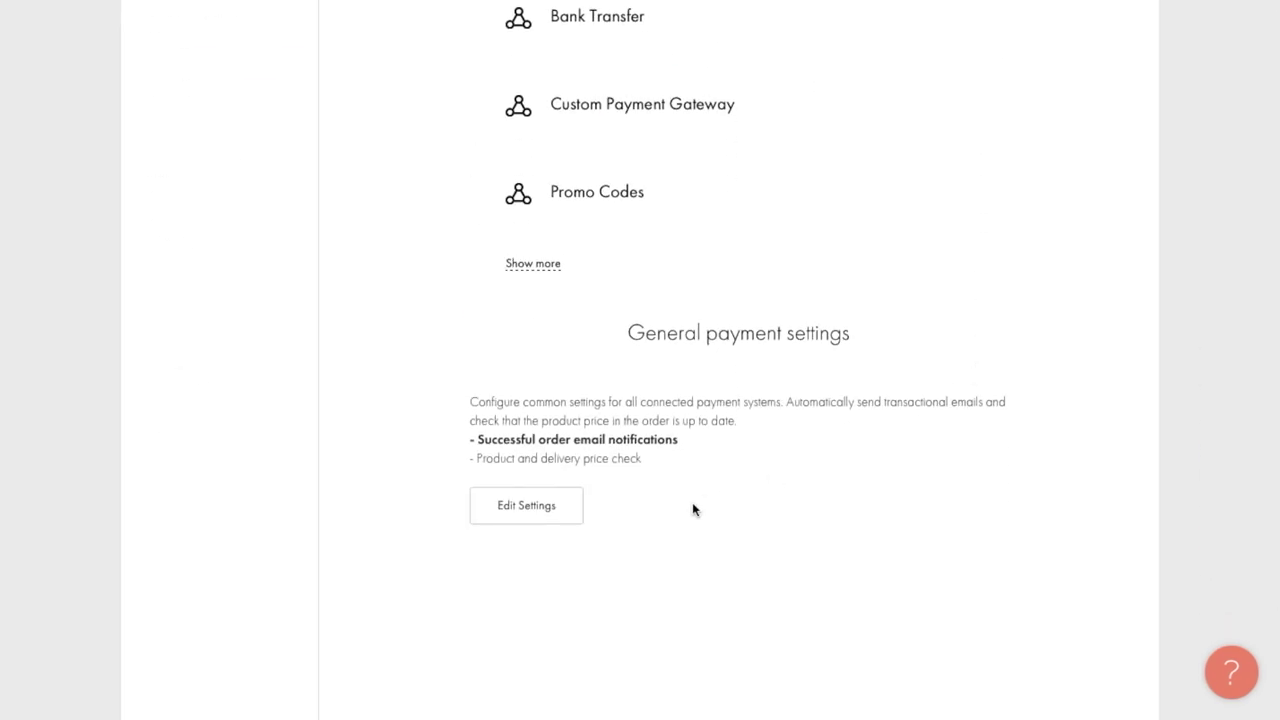
{"action": "scroll", "coordinate": [548, 606], "scroll_direction": "up", "scroll_amount": 1}
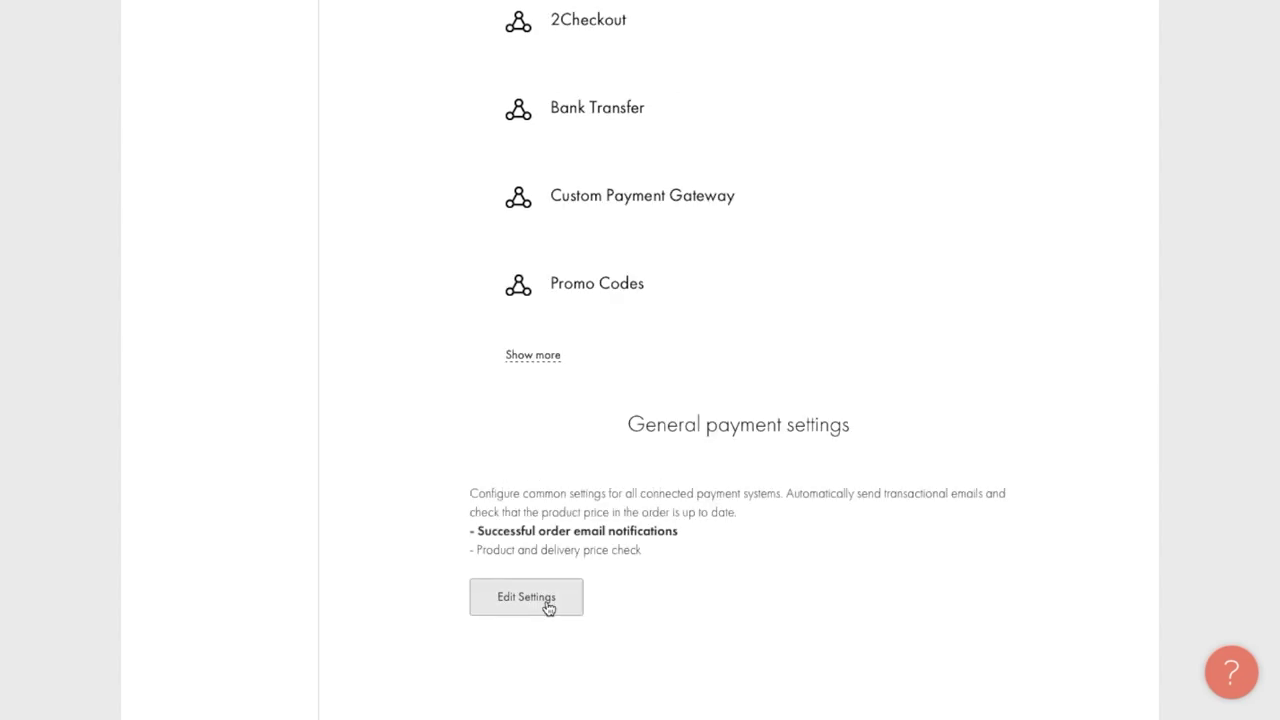
{"action": "left_click", "coordinate": [548, 606]}
{"action": "scroll", "coordinate": [560, 586], "scroll_direction": "down", "scroll_amount": 5}
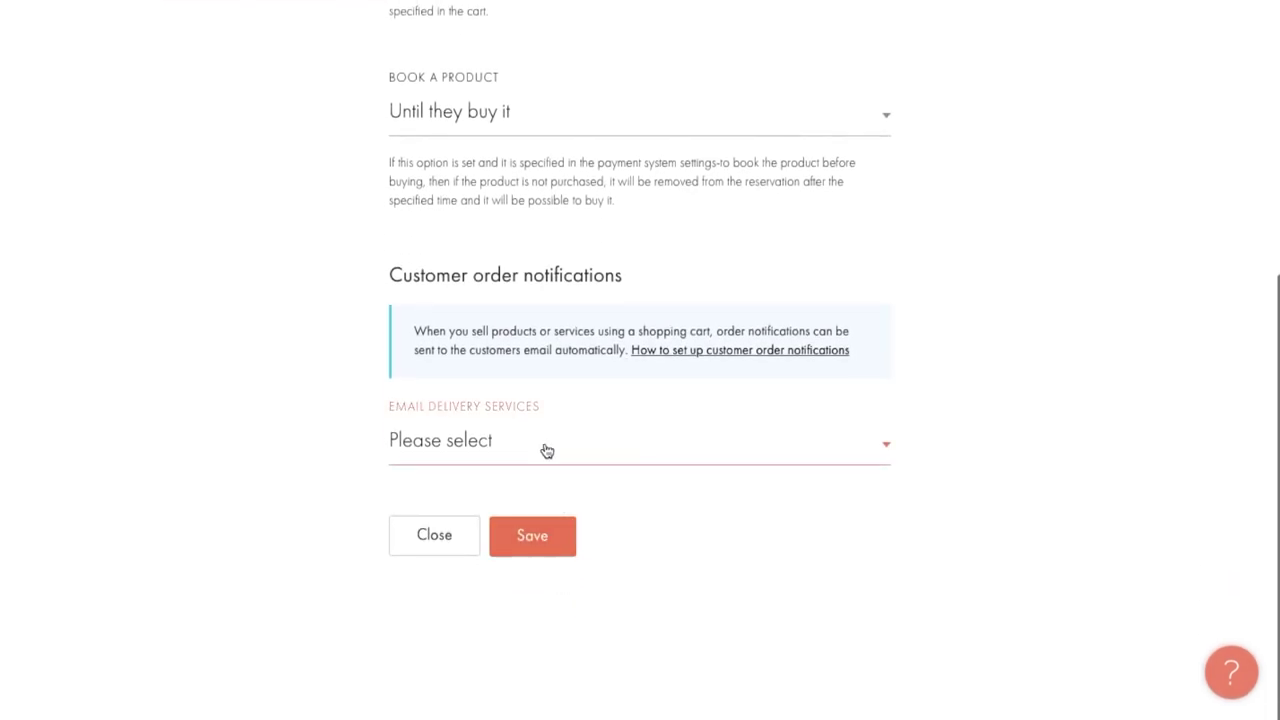
{"action": "left_click", "coordinate": [544, 448]}
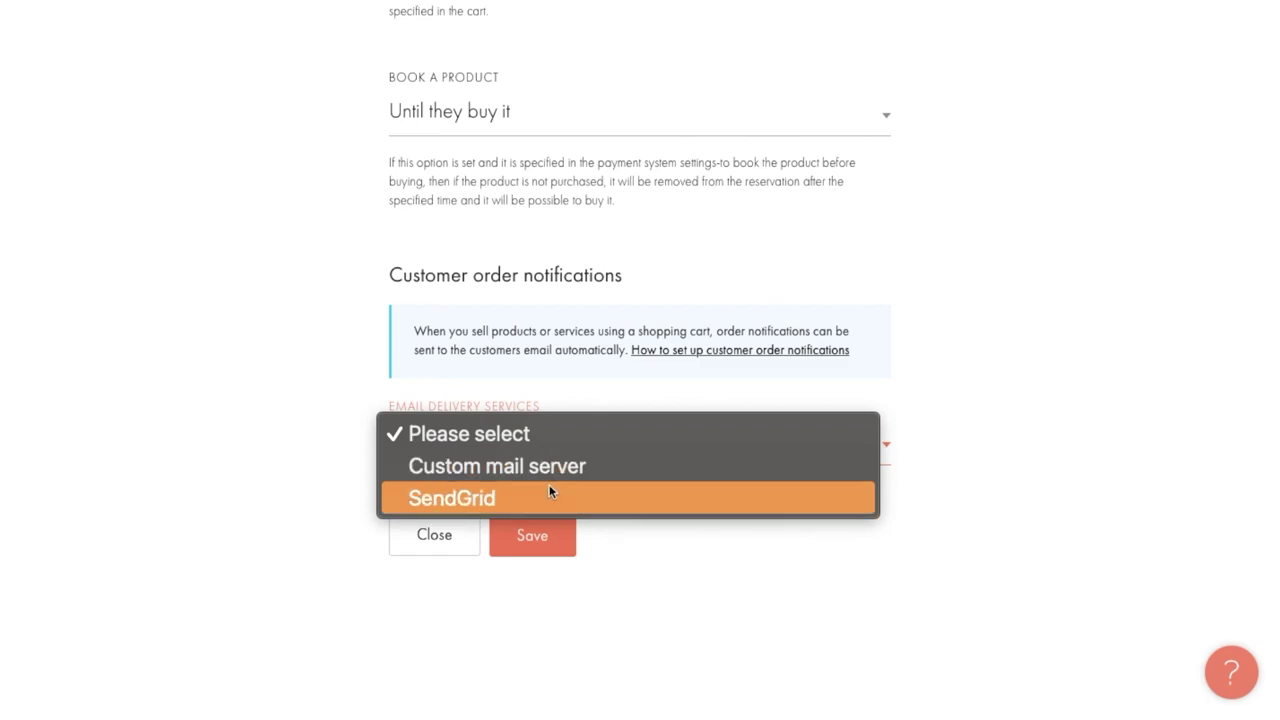
{"action": "left_click", "coordinate": [549, 470]}
{"action": "scroll", "coordinate": [549, 475], "scroll_direction": "down", "scroll_amount": 1}
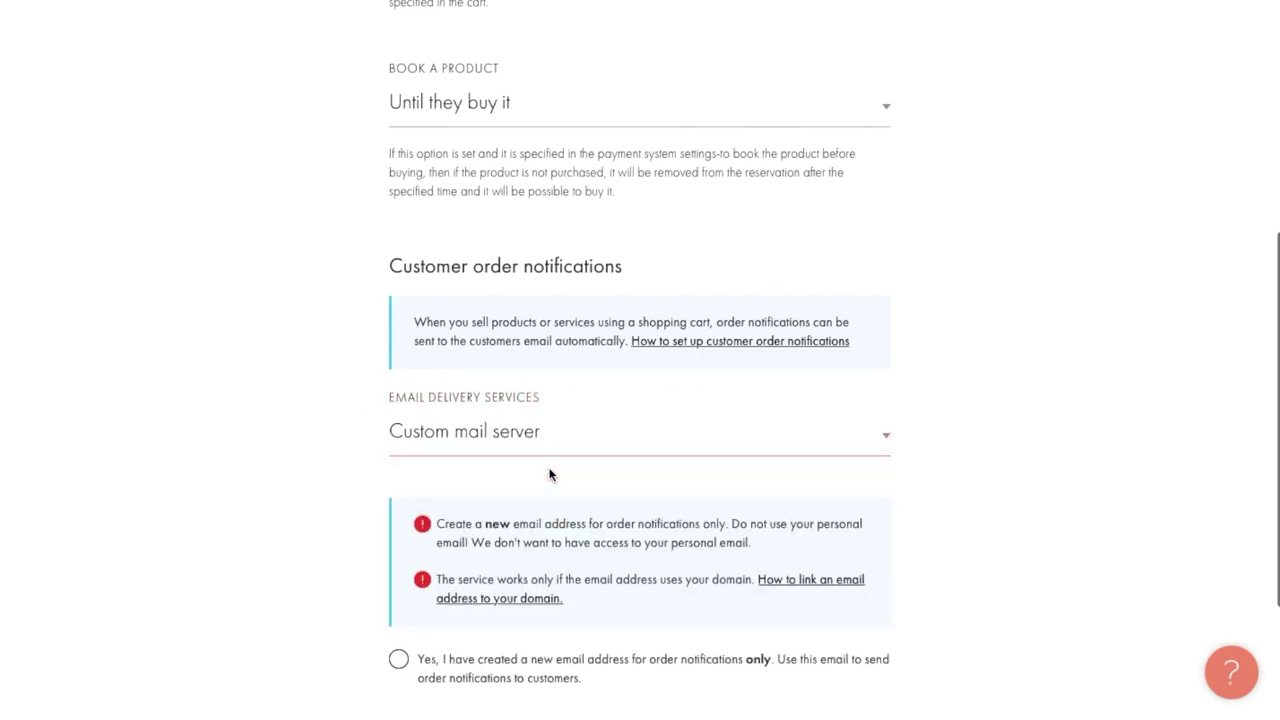
{"action": "scroll", "coordinate": [550, 474], "scroll_direction": "down", "scroll_amount": 2}
{"action": "left_click", "coordinate": [493, 450]}
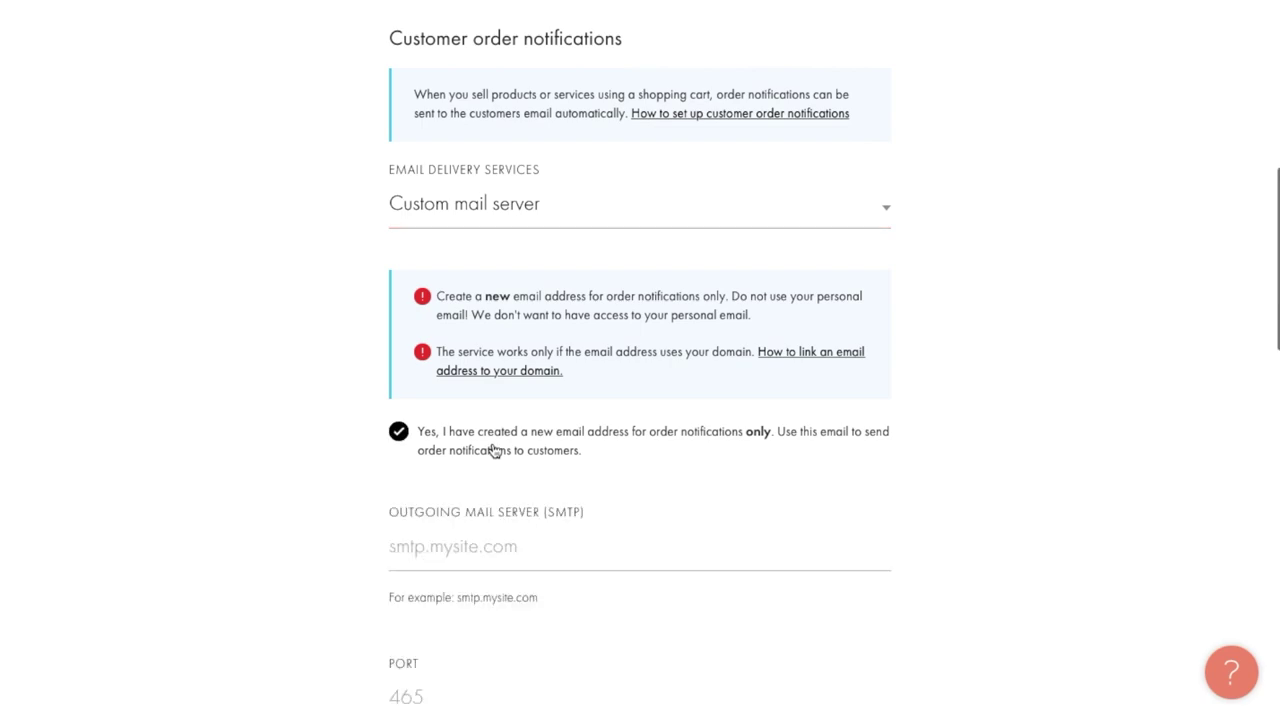
{"action": "scroll", "coordinate": [529, 560], "scroll_direction": "down", "scroll_amount": 10}
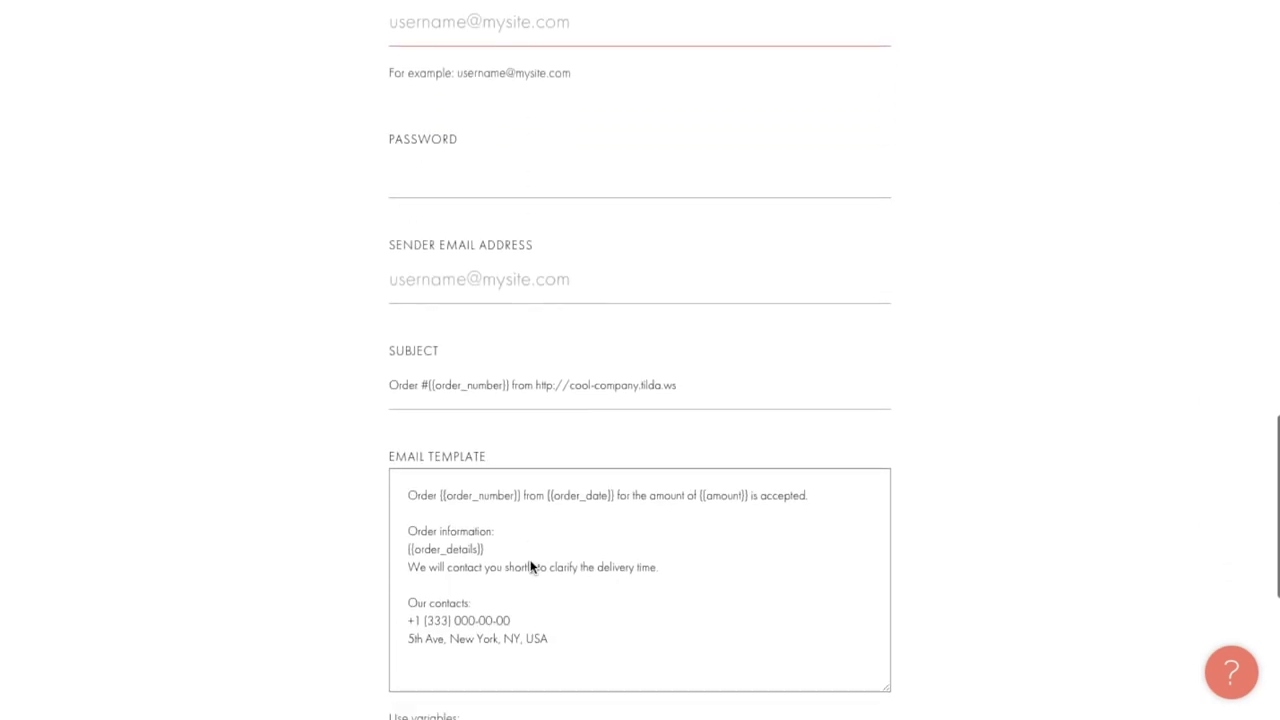
{"action": "scroll", "coordinate": [531, 565], "scroll_direction": "down", "scroll_amount": 2}
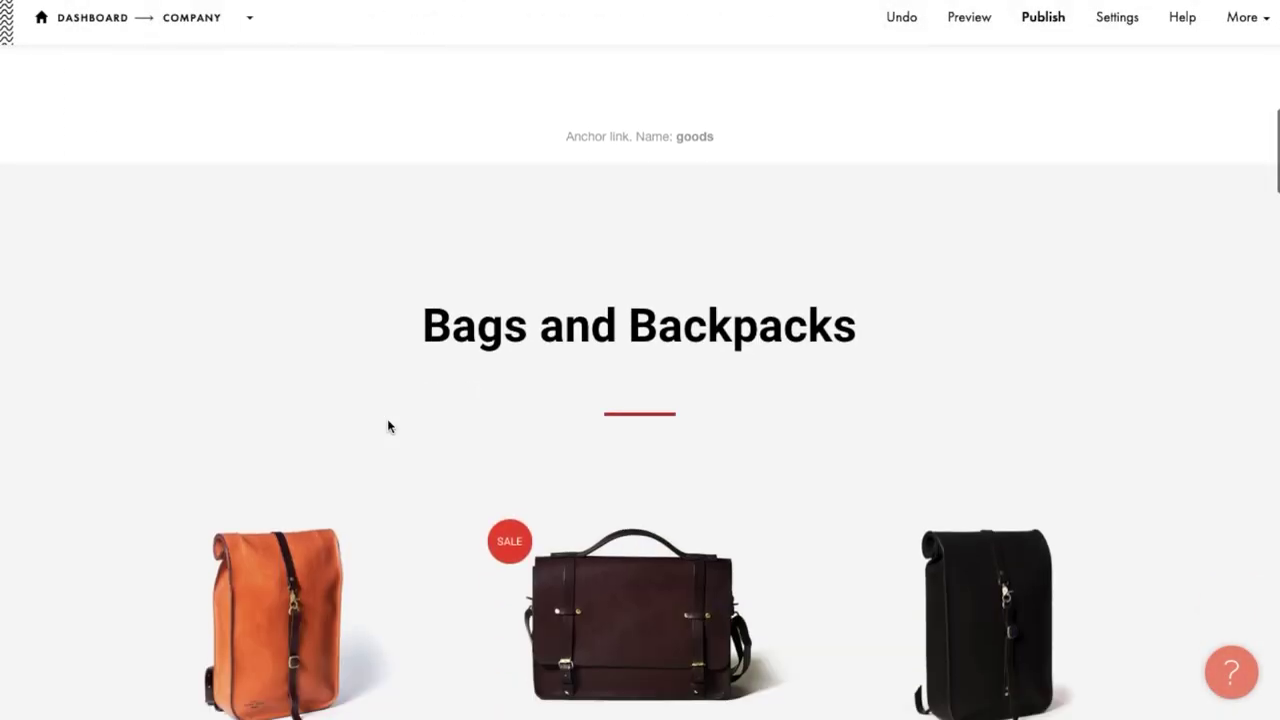
{"action": "scroll", "coordinate": [389, 426], "scroll_direction": "down", "scroll_amount": 2}
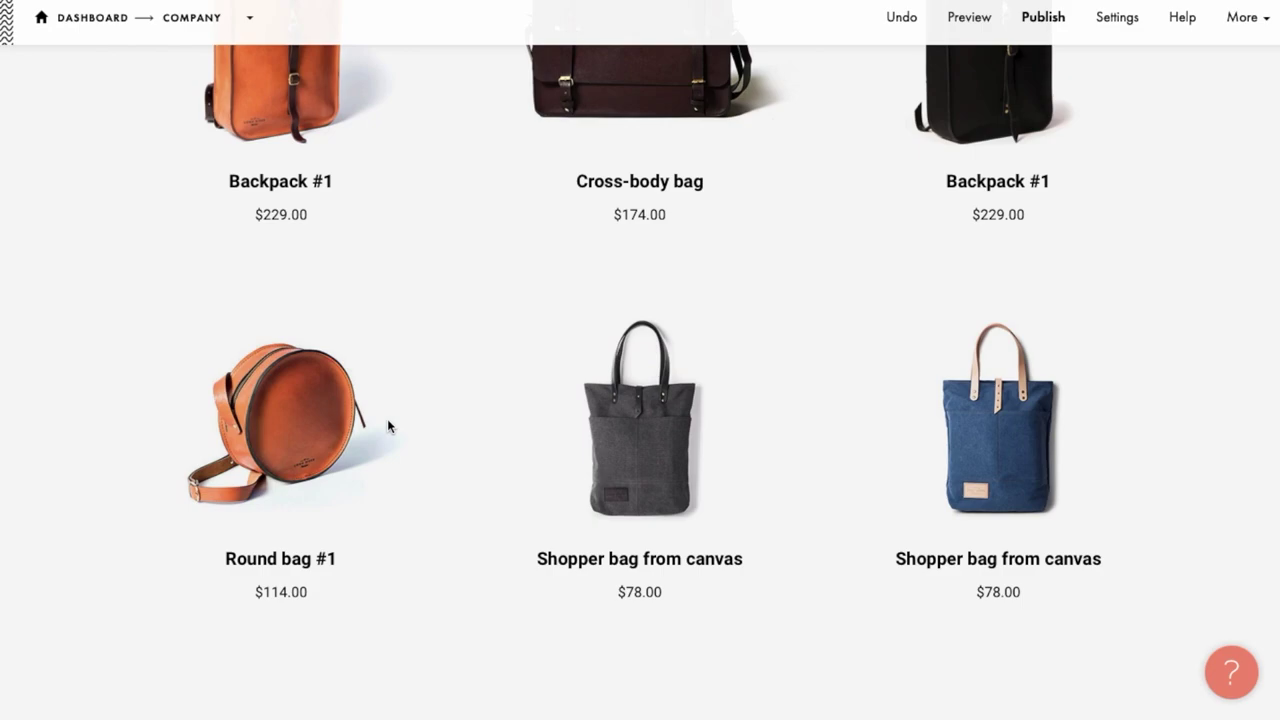
{"action": "scroll", "coordinate": [389, 426], "scroll_direction": "down", "scroll_amount": 7}
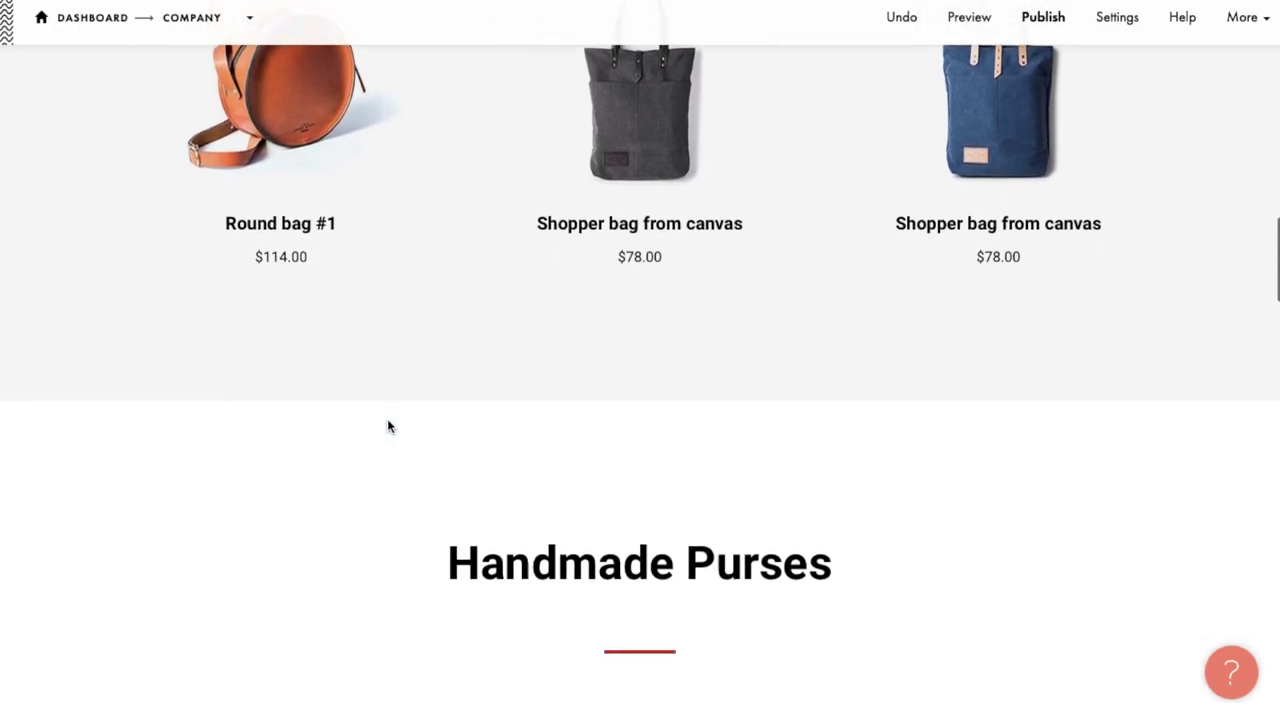
Step: Add a fourth field to the cart's order form as a Delivery variants input
{"action": "scroll", "coordinate": [388, 424], "scroll_direction": "down", "scroll_amount": 8}
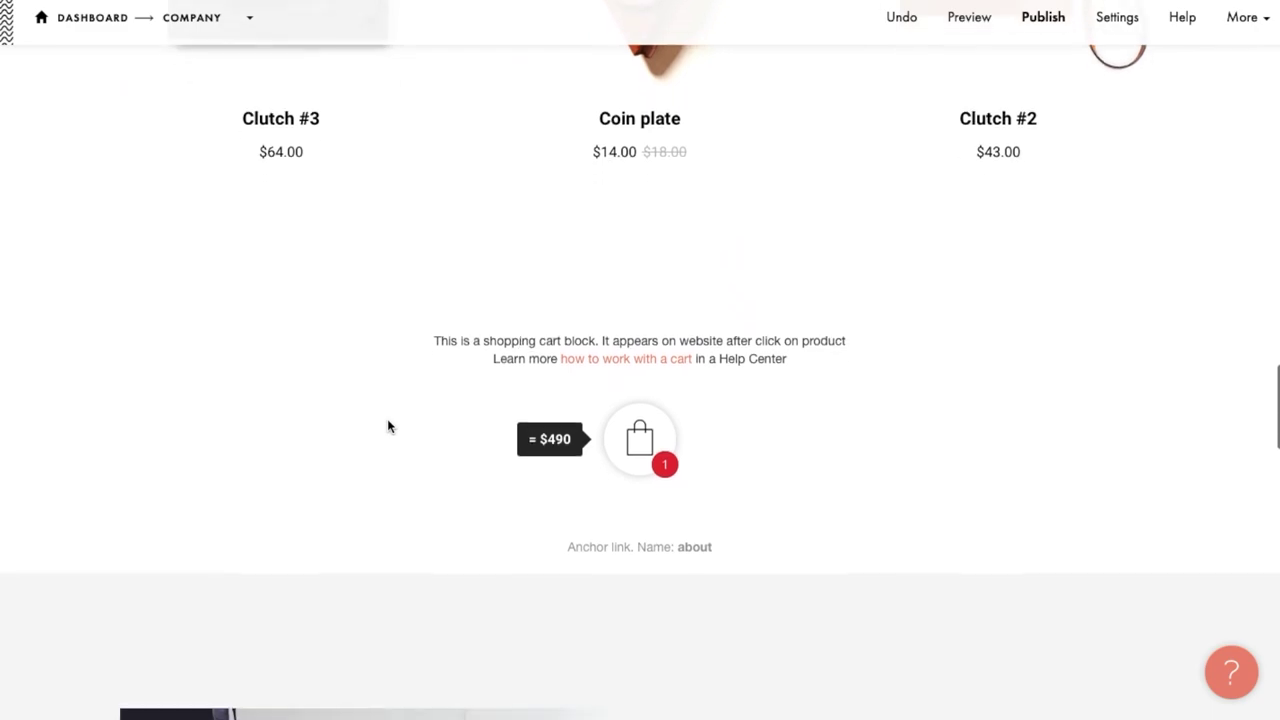
{"action": "mouse_move", "coordinate": [231, 361]}
{"action": "left_click", "coordinate": [184, 326]}
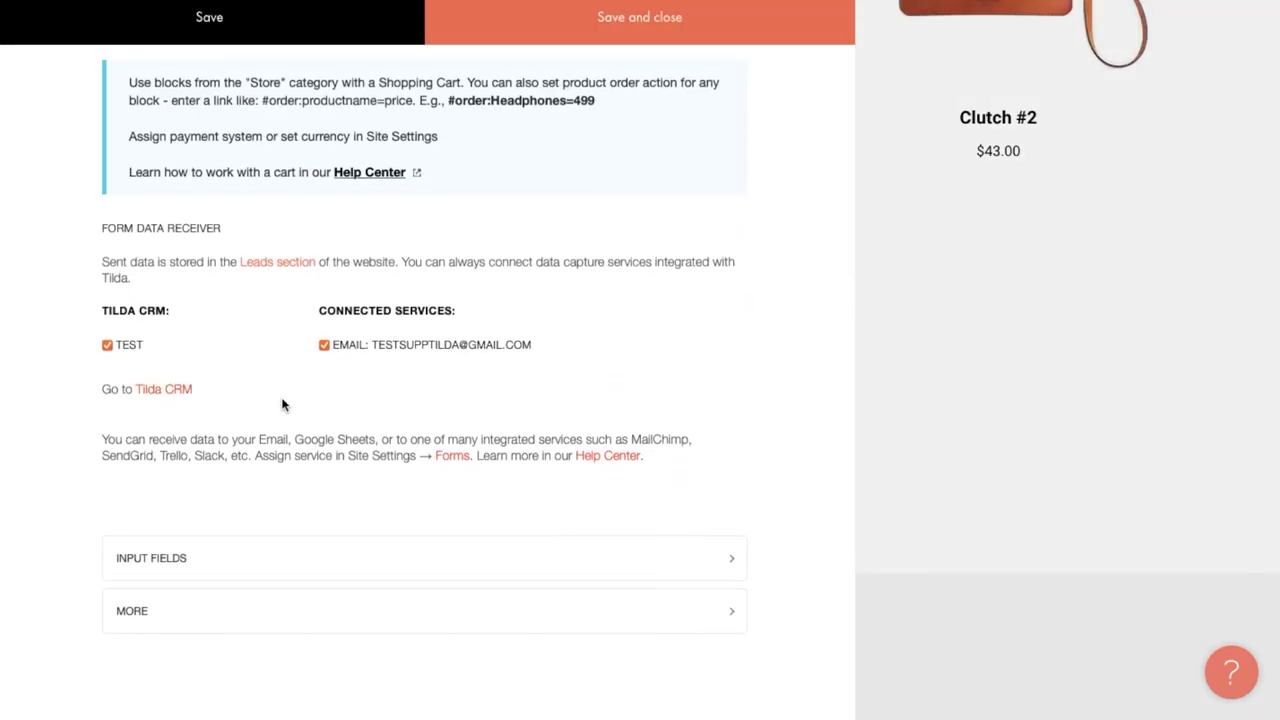
{"action": "left_click", "coordinate": [283, 565]}
{"action": "scroll", "coordinate": [282, 569], "scroll_direction": "down", "scroll_amount": 10}
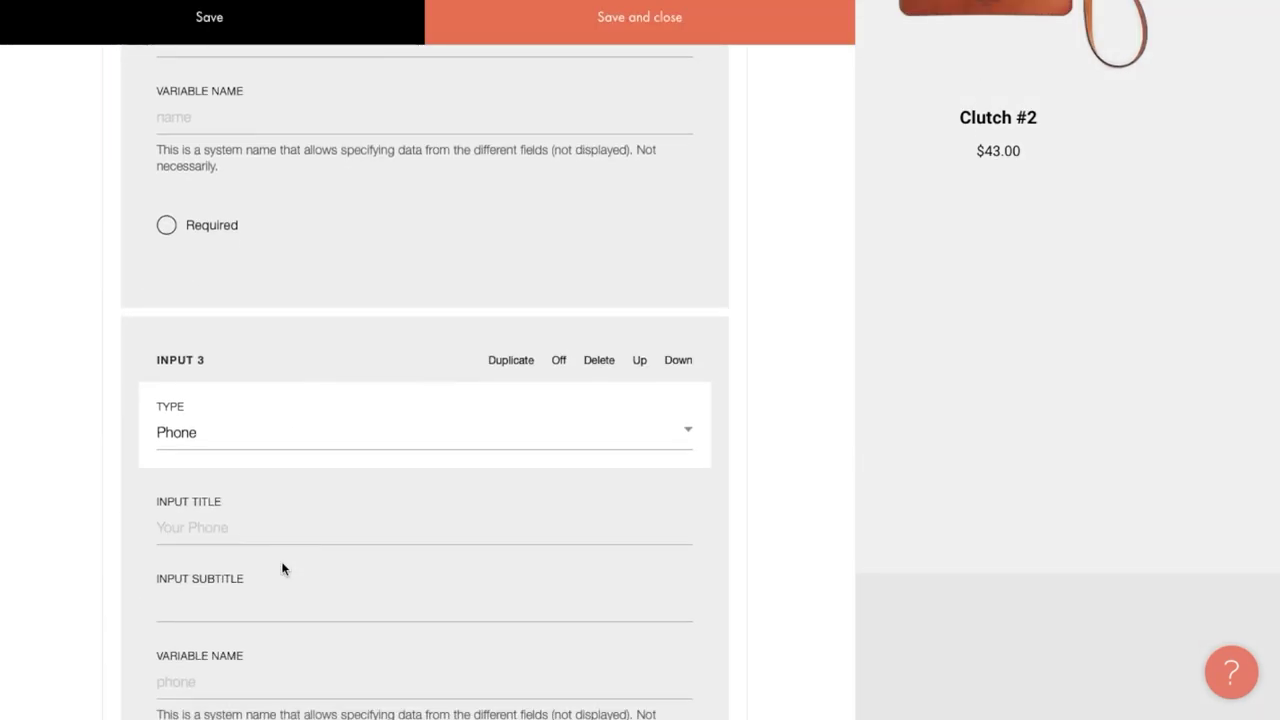
{"action": "left_click", "coordinate": [283, 498]}
{"action": "scroll", "coordinate": [283, 494], "scroll_direction": "up", "scroll_amount": 2}
{"action": "scroll", "coordinate": [283, 496], "scroll_direction": "down", "scroll_amount": 4}
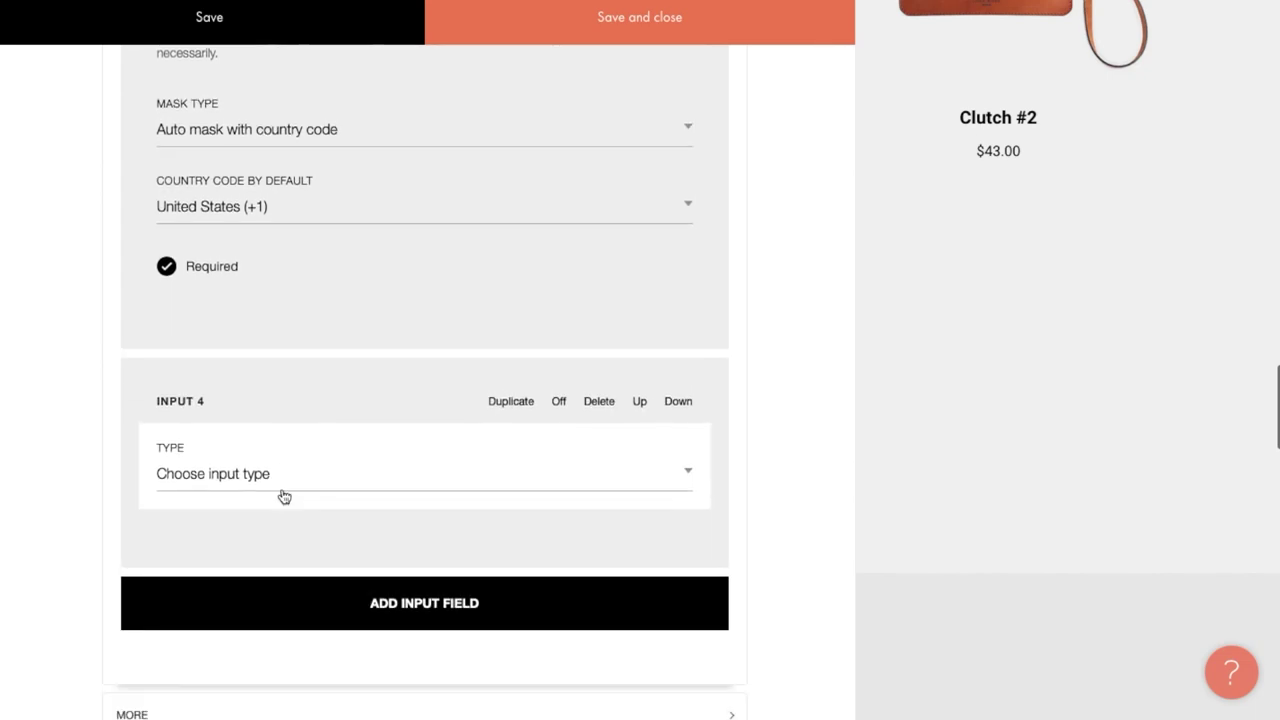
{"action": "left_click", "coordinate": [283, 497]}
{"action": "scroll", "coordinate": [284, 574], "scroll_direction": "down", "scroll_amount": 3}
{"action": "left_click", "coordinate": [284, 566]}
{"action": "scroll", "coordinate": [300, 520], "scroll_direction": "down", "scroll_amount": 2}
{"action": "scroll", "coordinate": [319, 474], "scroll_direction": "down", "scroll_amount": 2}
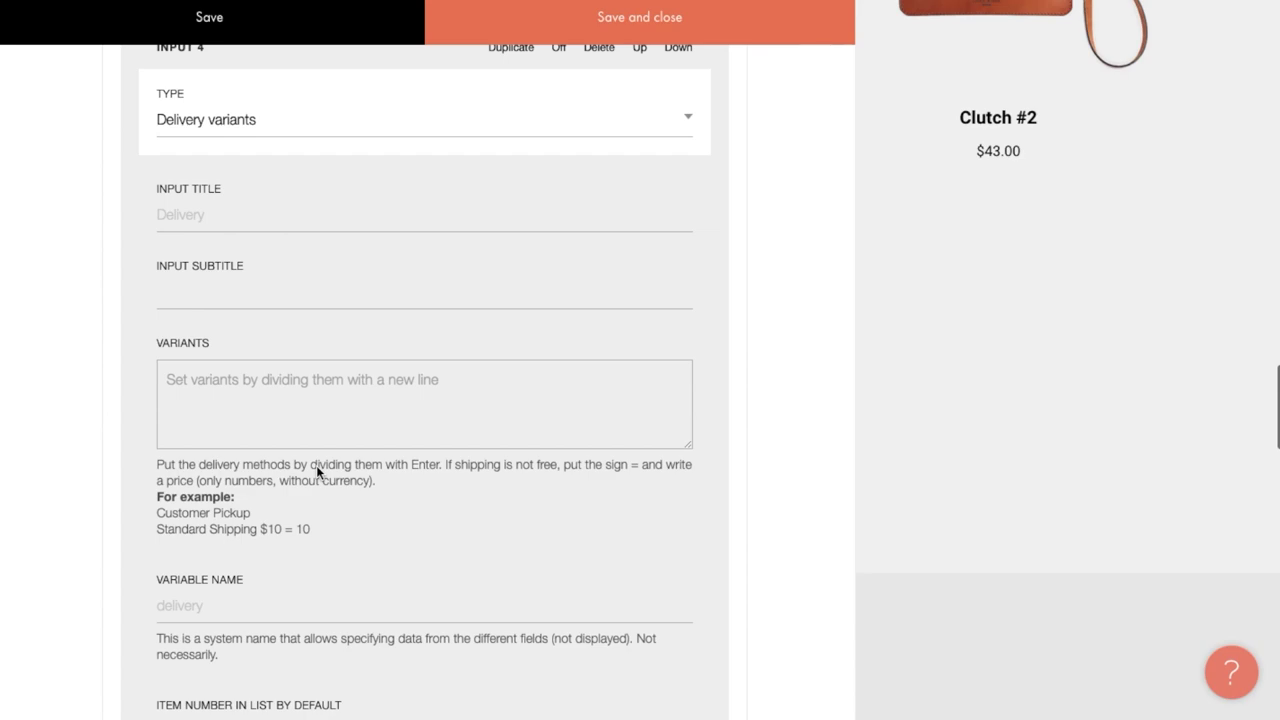
Step: Paste the four delivery options with prices, country €10 to free self-pickup, and save
{"action": "left_click", "coordinate": [263, 386]}
{"action": "type", "text": "Within your country of origin — €10 = 10 Within the EU — €20 = 20. Worldwide — €40 = 40 Self-pickup — free of charge."}
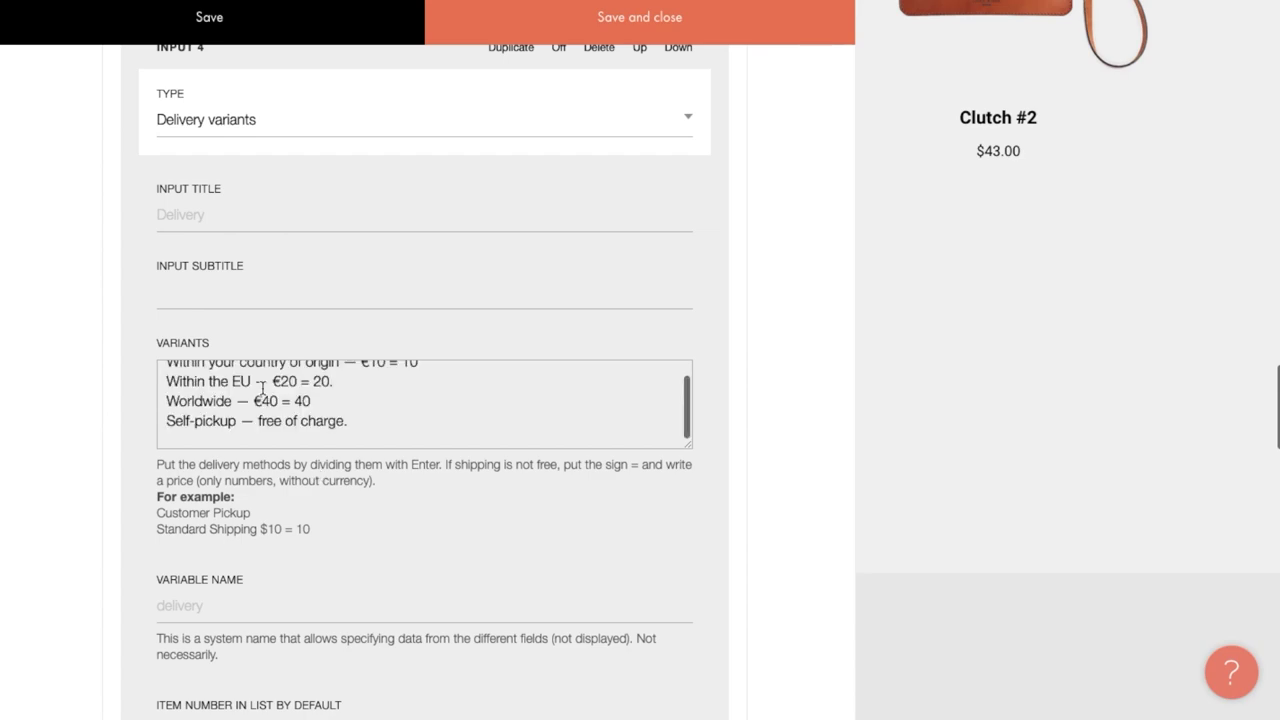
{"action": "scroll", "coordinate": [263, 390], "scroll_direction": "up", "scroll_amount": 2}
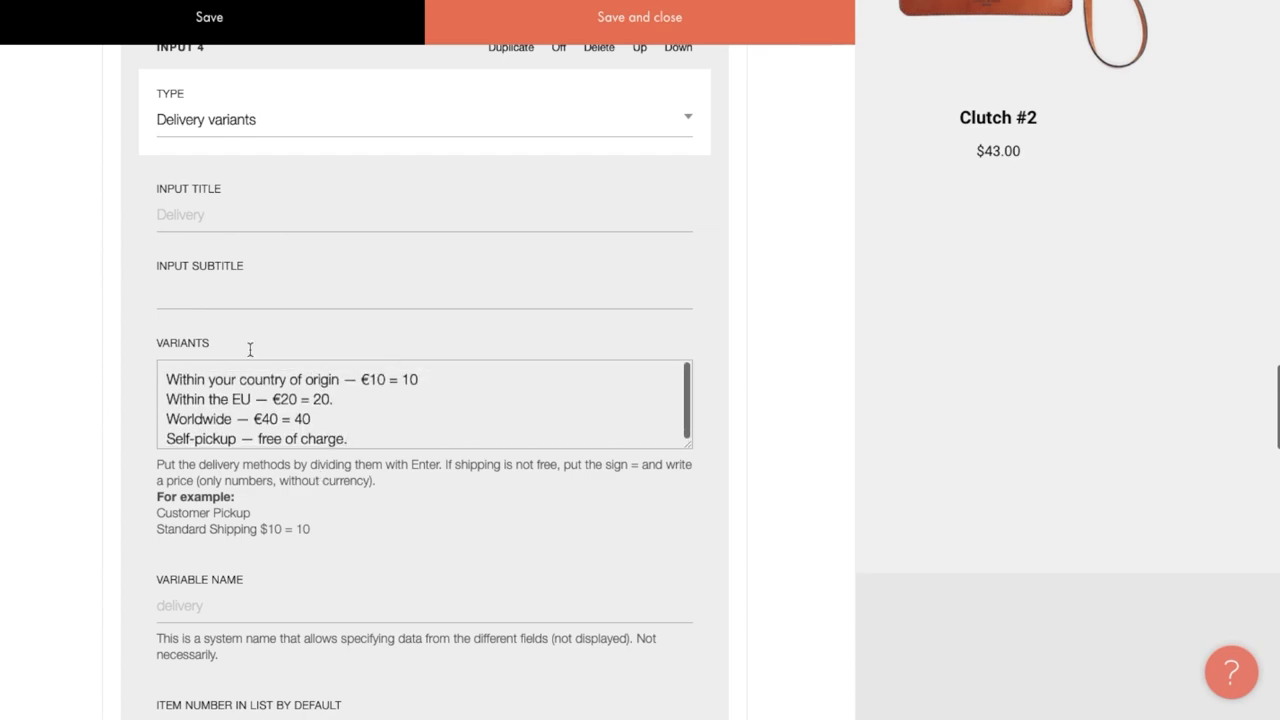
{"action": "scroll", "coordinate": [480, 120], "scroll_direction": "down", "scroll_amount": 1}
{"action": "left_click", "coordinate": [597, 27]}
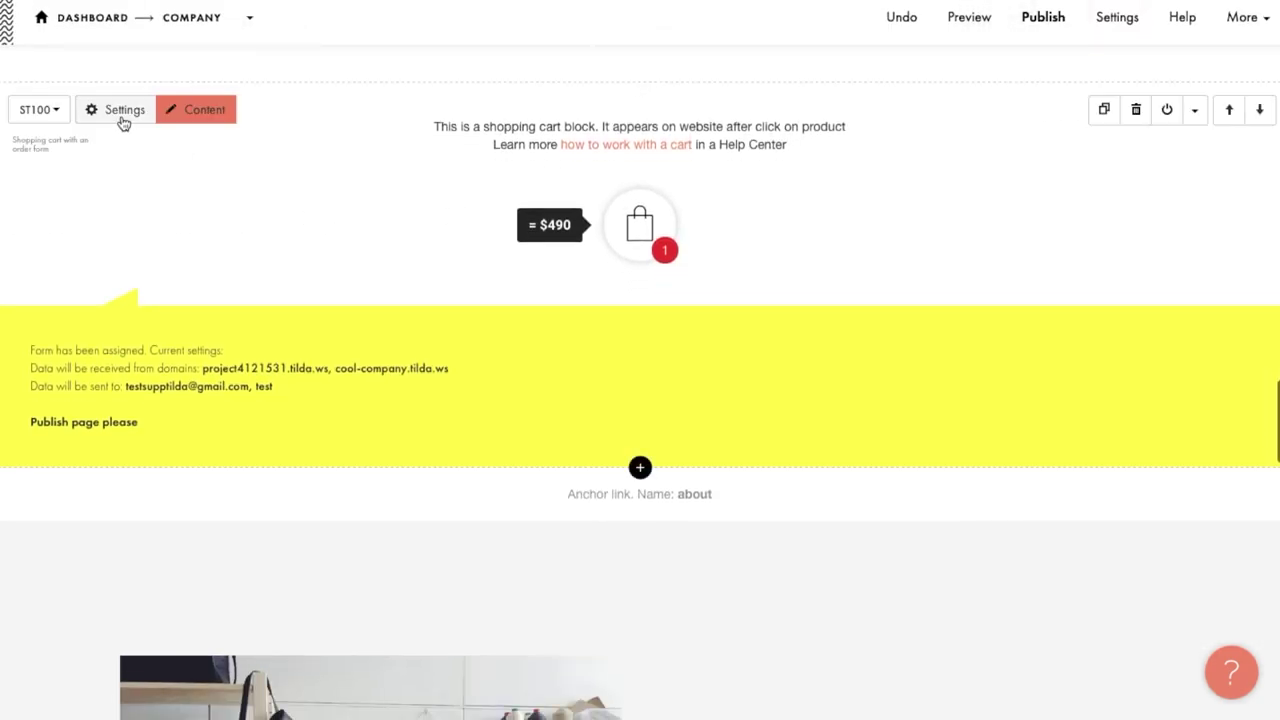
Step: In the ST100 cart block settings, toggle 'Open cart after product pick' off and back on
{"action": "left_click", "coordinate": [118, 110]}
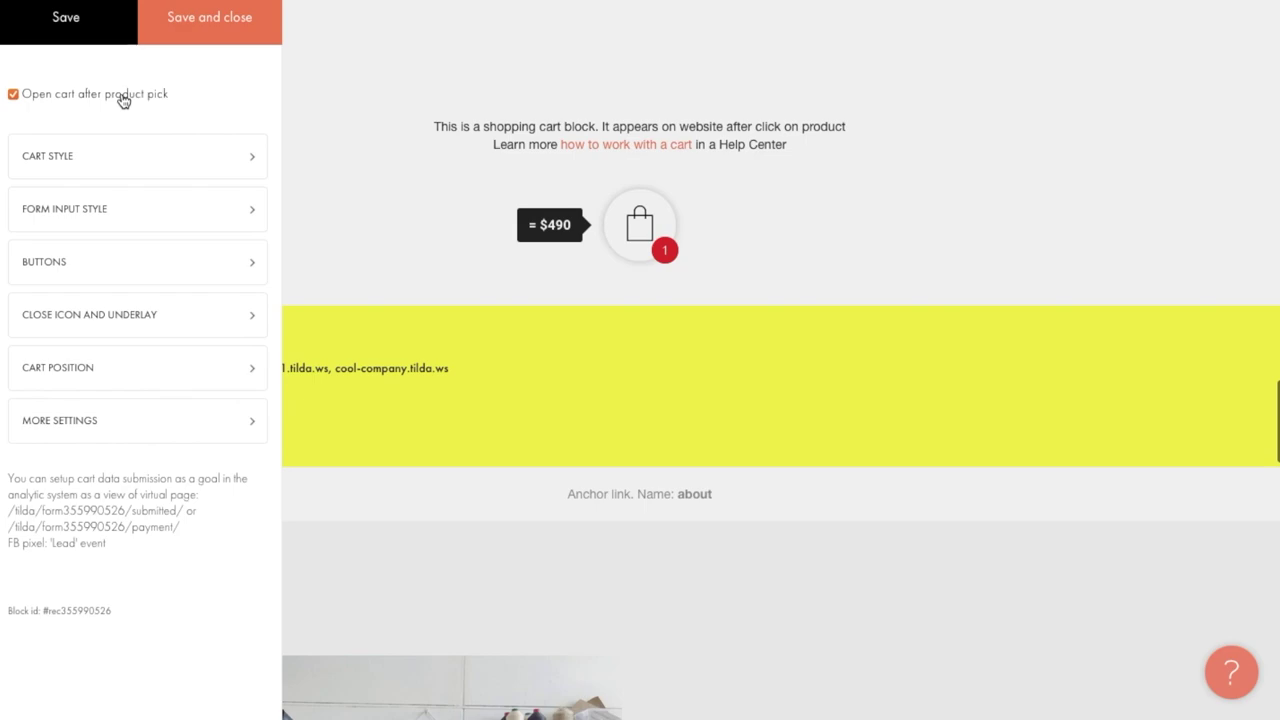
{"action": "left_click", "coordinate": [123, 101]}
{"action": "left_click", "coordinate": [123, 101]}
Step: Review cart style, input, button, close icon and position options, selecting the Top Offset field
{"action": "left_click", "coordinate": [113, 160]}
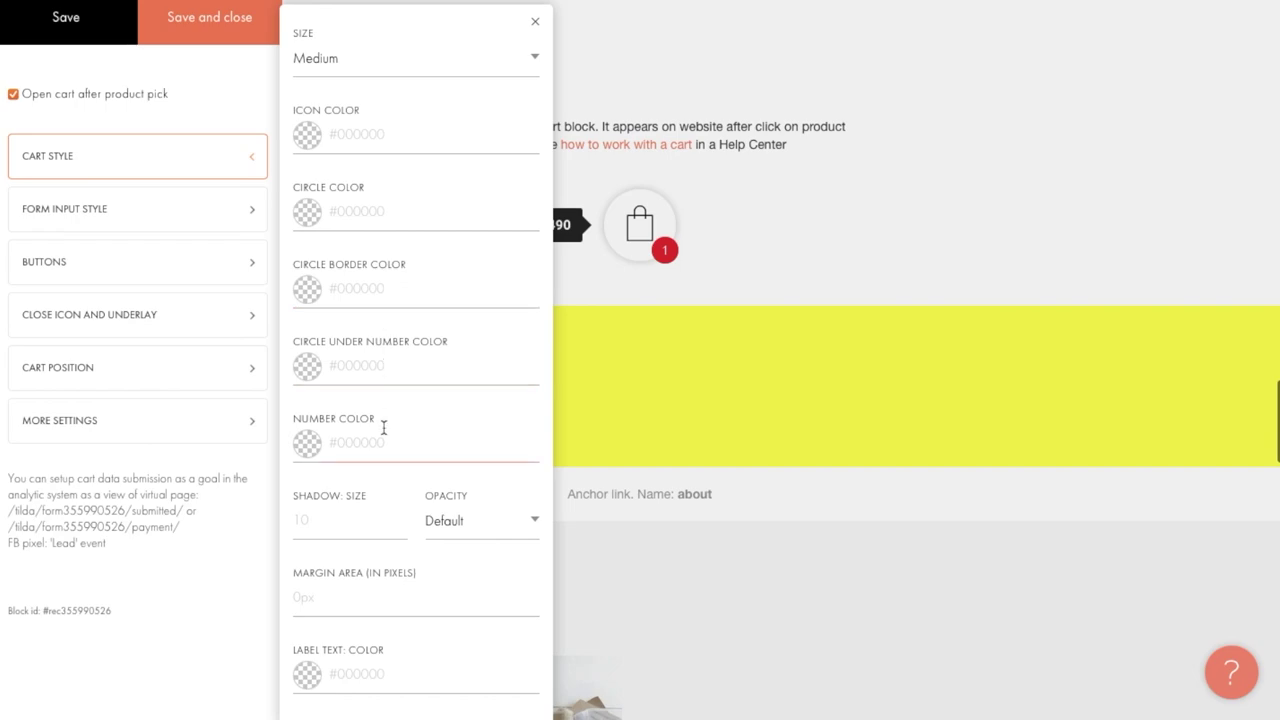
{"action": "scroll", "coordinate": [385, 427], "scroll_direction": "down", "scroll_amount": 1}
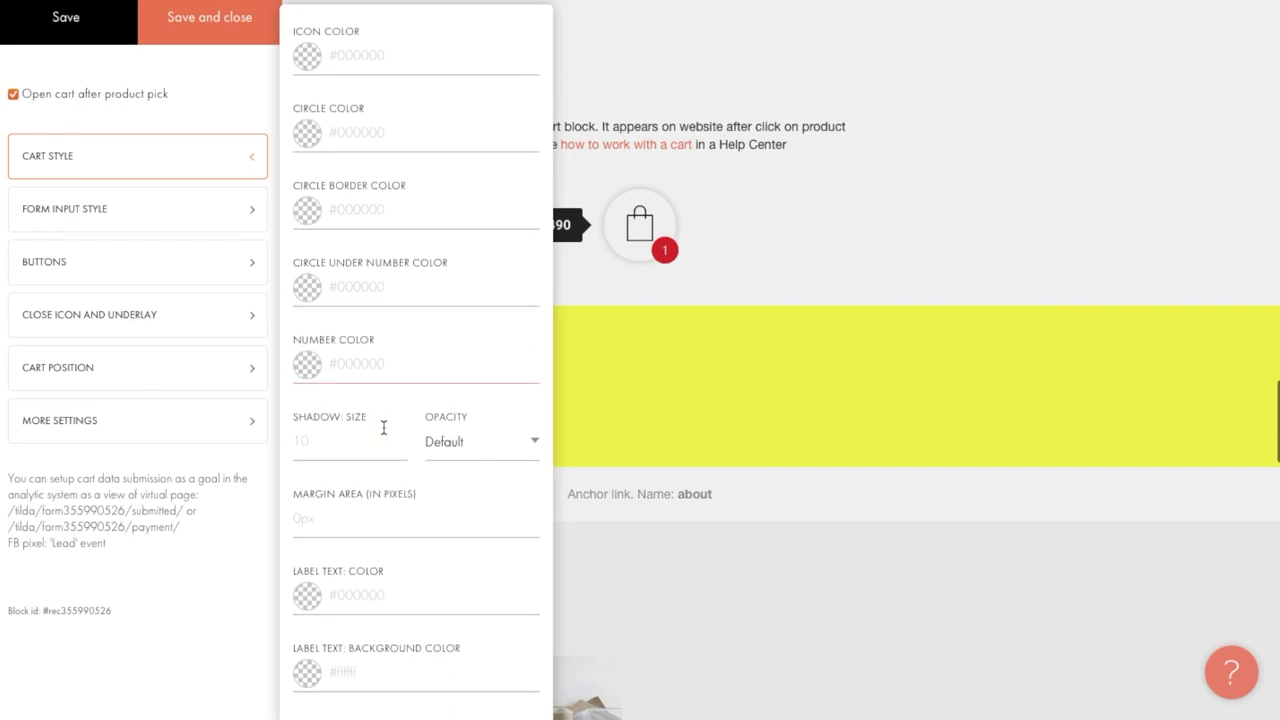
{"action": "left_click", "coordinate": [218, 204]}
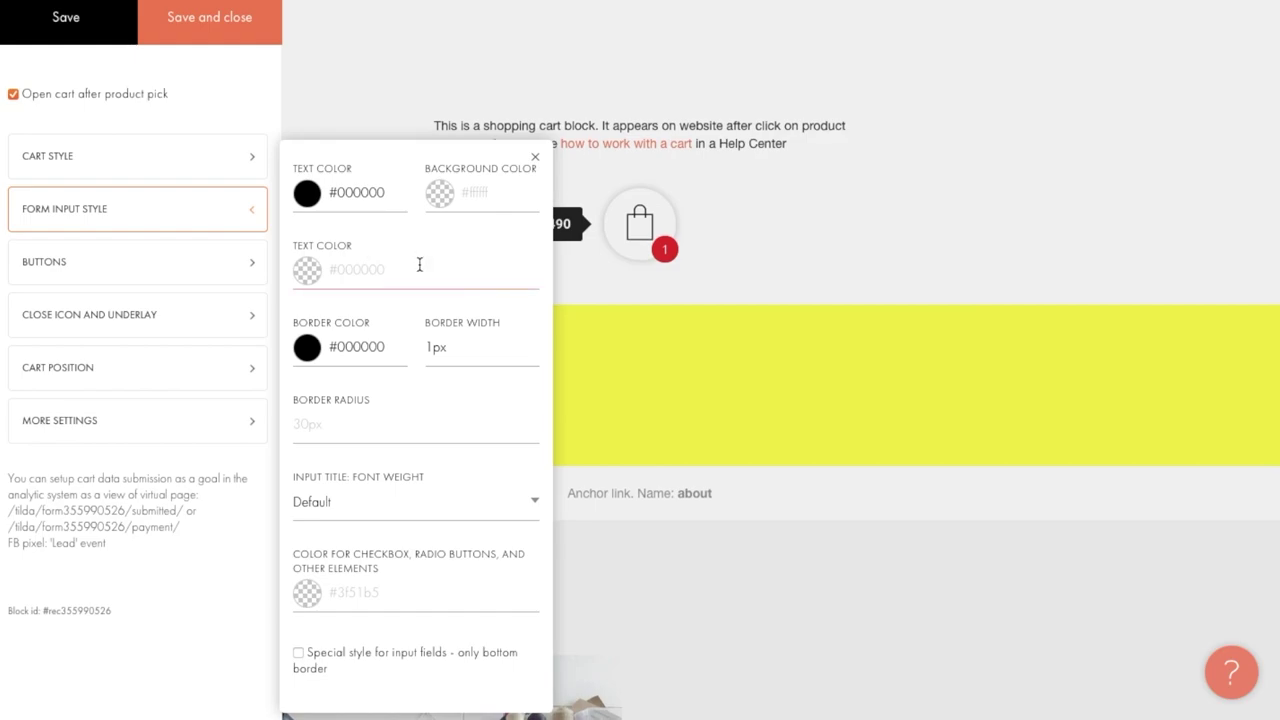
{"action": "left_click", "coordinate": [214, 262]}
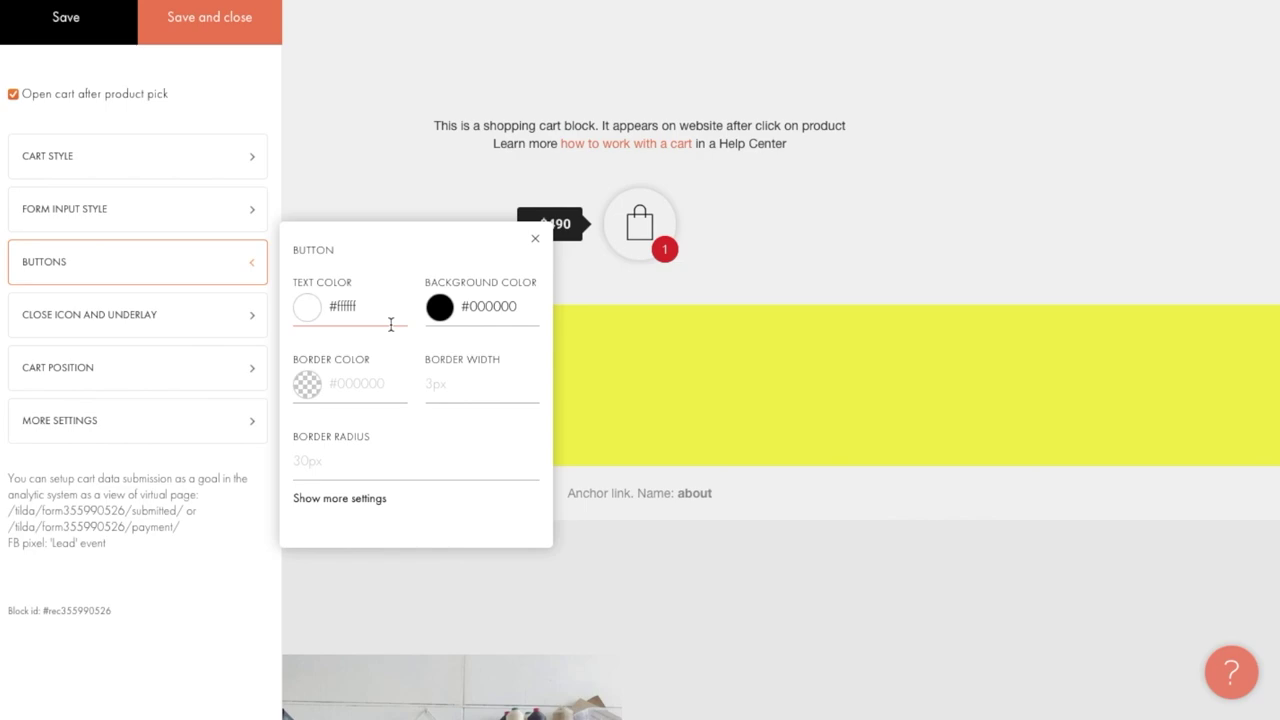
{"action": "left_click", "coordinate": [189, 316]}
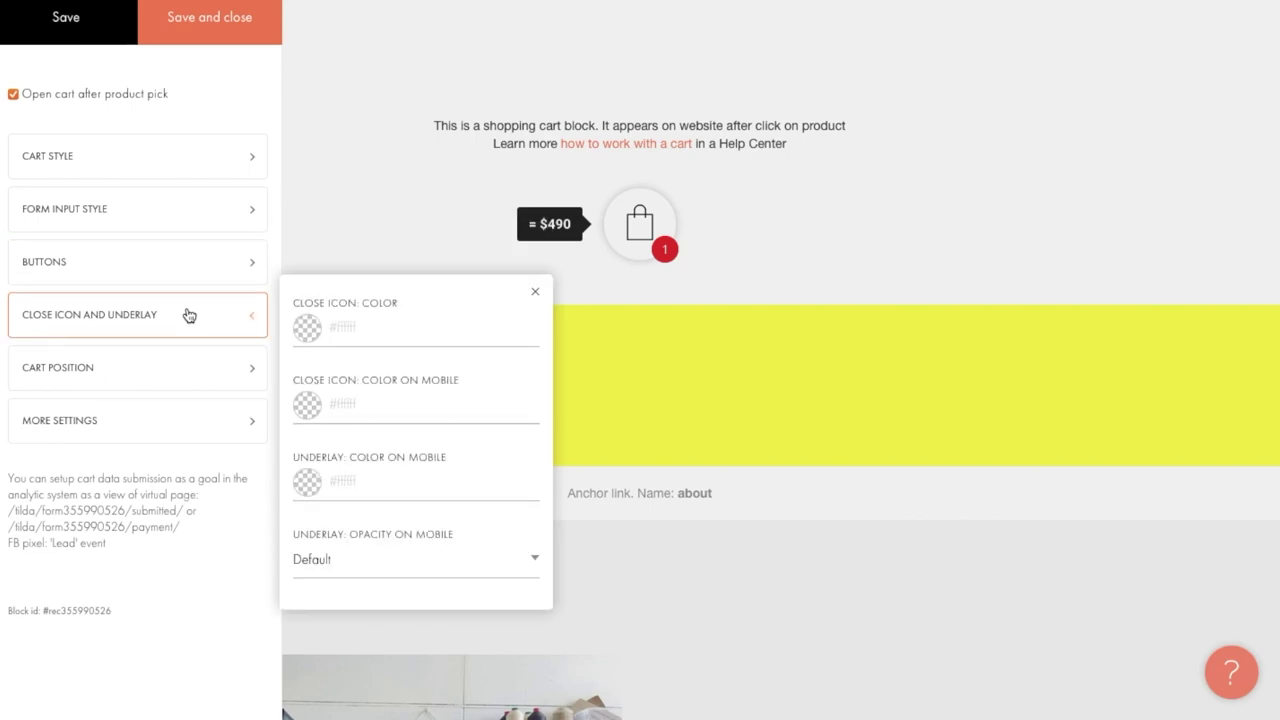
{"action": "left_click", "coordinate": [197, 366]}
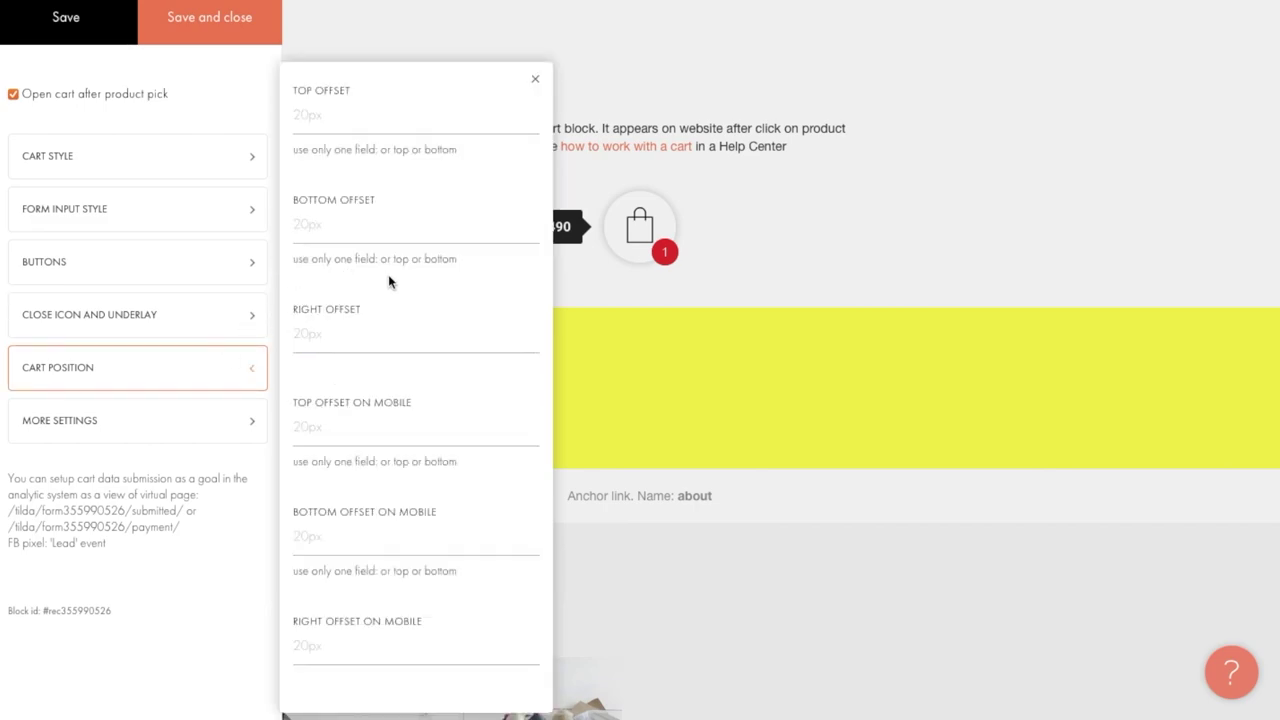
{"action": "left_click", "coordinate": [404, 118]}
Step: Set the cart's minimum order amount to 2 and days to keep products to 0
{"action": "left_click", "coordinate": [202, 425]}
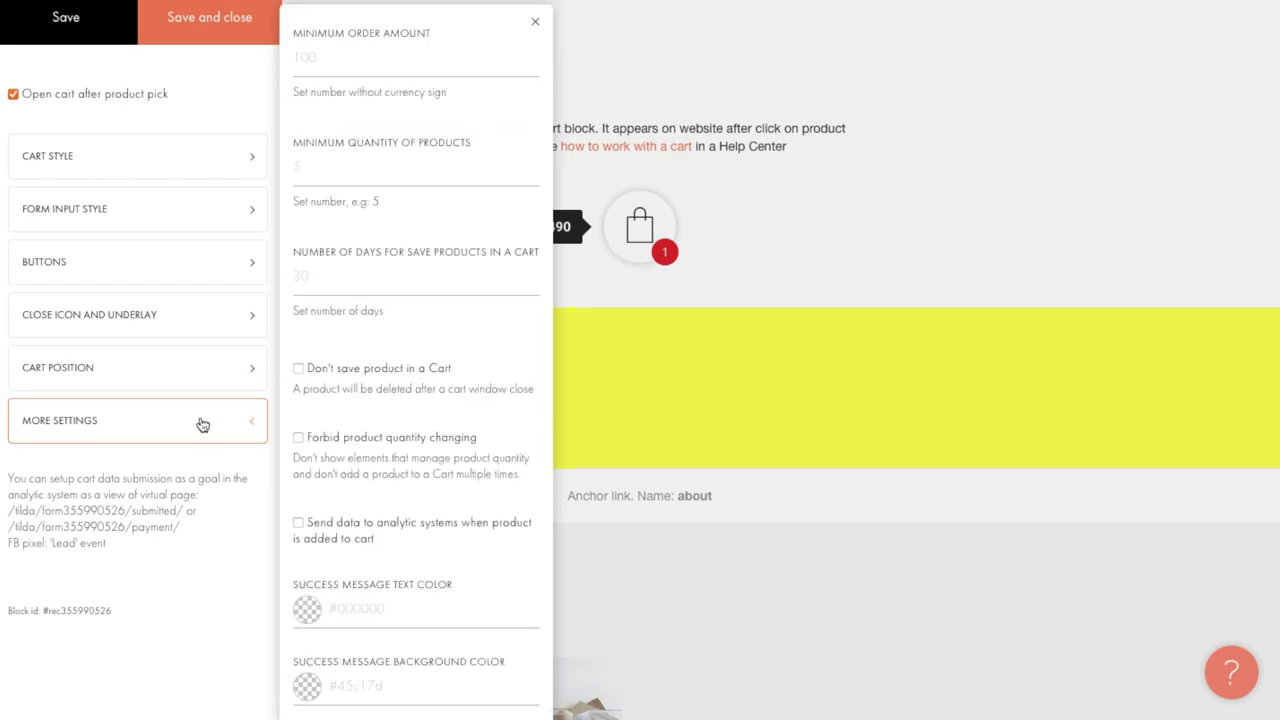
{"action": "left_click", "coordinate": [348, 268]}
{"action": "type", "text": "1"}
{"action": "key", "text": "BackSpace"}
{"action": "type", "text": "2"}
{"action": "left_click", "coordinate": [401, 175]}
{"action": "left_click", "coordinate": [351, 284]}
{"action": "type", "text": "0"}
Step: Leave 'Don't save product in a Cart' and 'Forbid product quantity changing' off, and enable 'Send data to analytic systems'
{"action": "left_click", "coordinate": [343, 372]}
{"action": "left_click", "coordinate": [398, 370]}
{"action": "scroll", "coordinate": [398, 370], "scroll_direction": "down", "scroll_amount": 1}
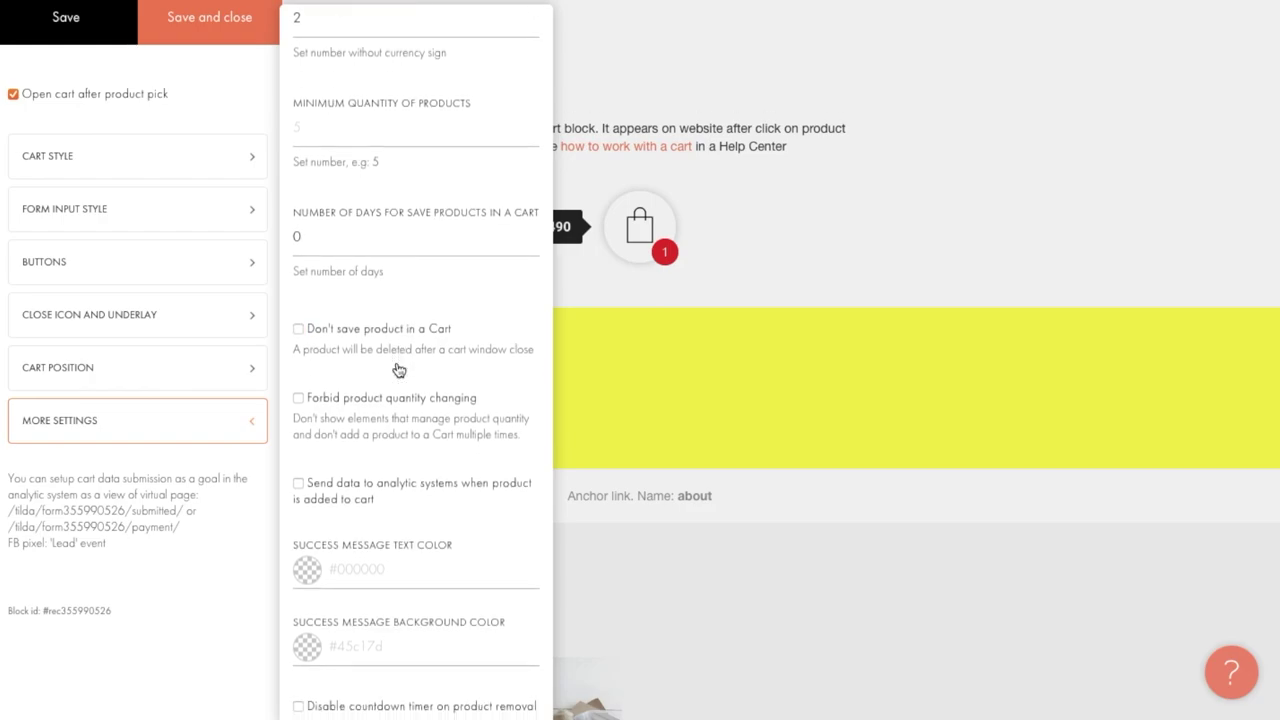
{"action": "scroll", "coordinate": [396, 369], "scroll_direction": "down", "scroll_amount": 1}
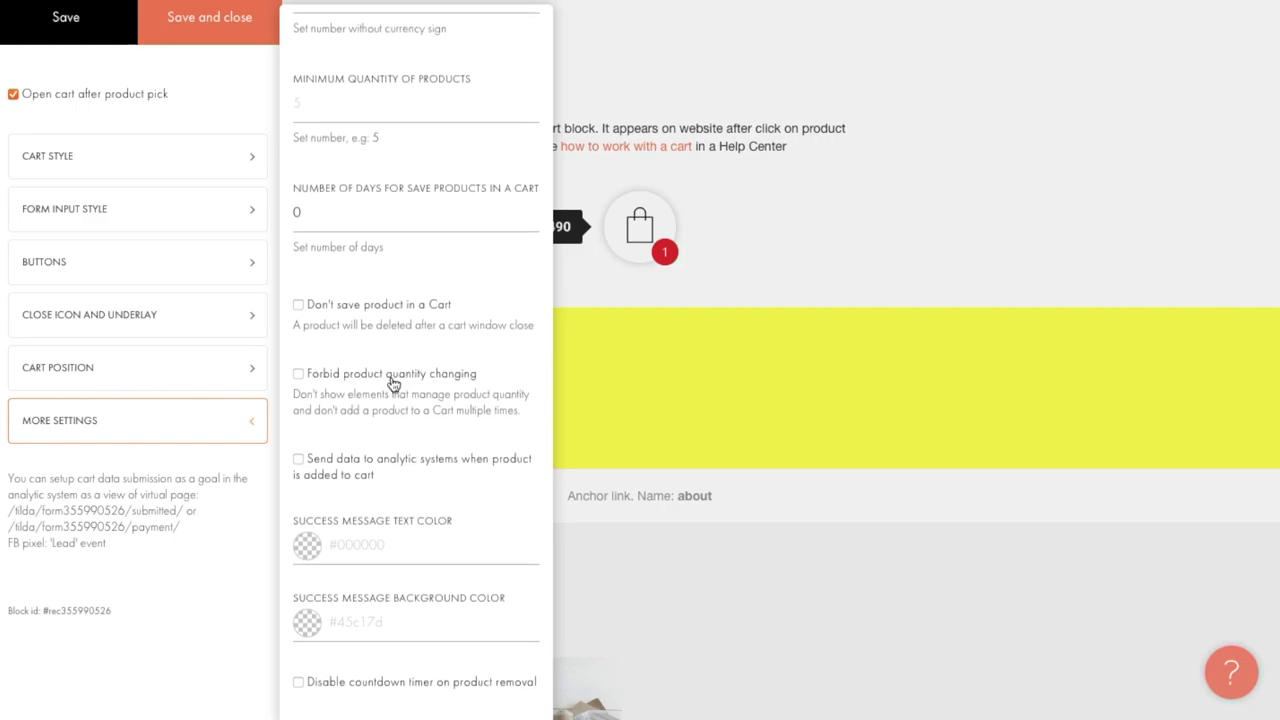
{"action": "left_click", "coordinate": [393, 384]}
{"action": "left_click", "coordinate": [393, 385]}
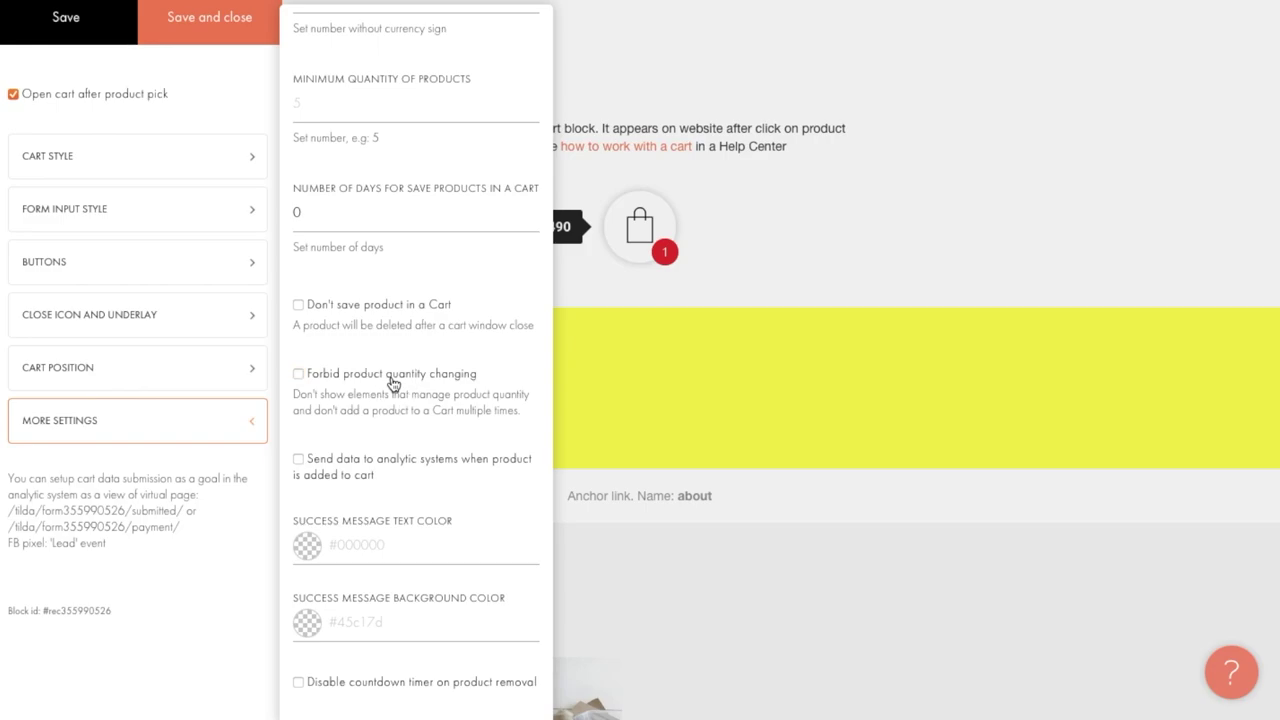
{"action": "left_click", "coordinate": [358, 470]}
Step: Save and close the cart block settings to return to the home page editor
{"action": "left_click", "coordinate": [220, 20]}
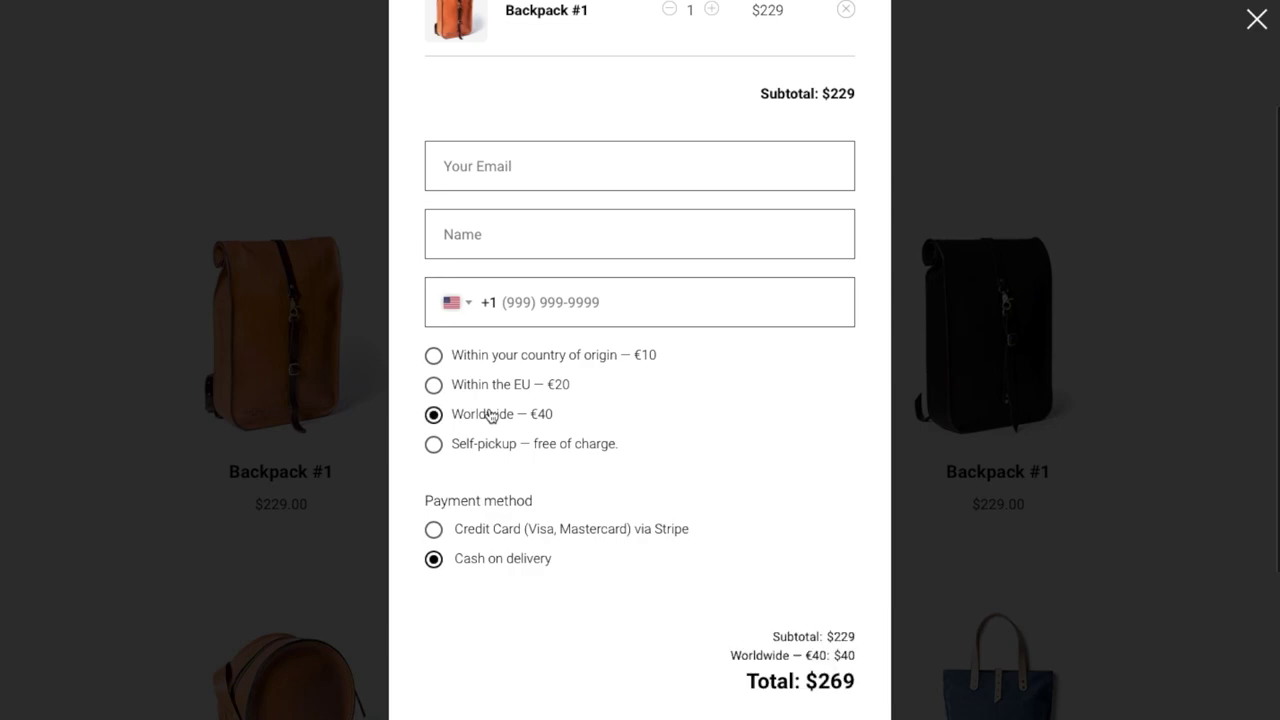
{"action": "scroll", "coordinate": [697, 486], "scroll_direction": "down", "scroll_amount": 2}
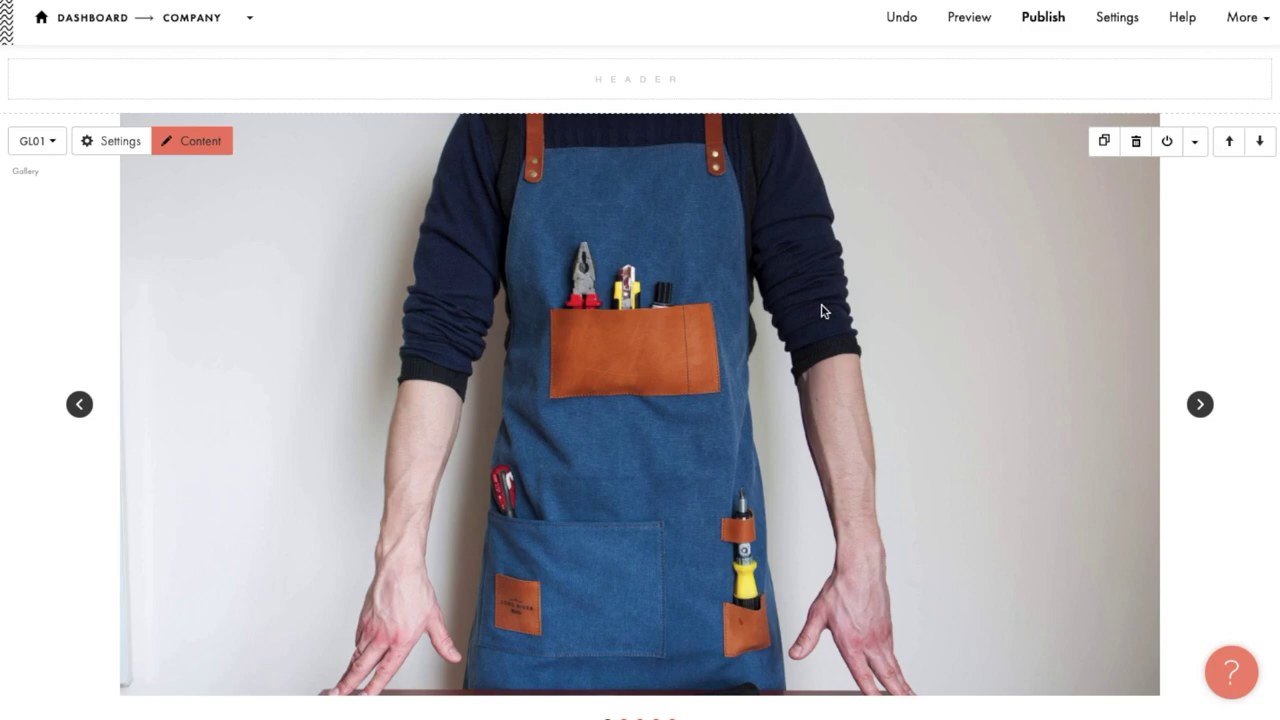
Step: Paste the copied shopping cart block into the Header page below the Long River logo and menu
{"action": "left_click", "coordinate": [195, 18]}
{"action": "scroll", "coordinate": [631, 447], "scroll_direction": "down", "scroll_amount": 5}
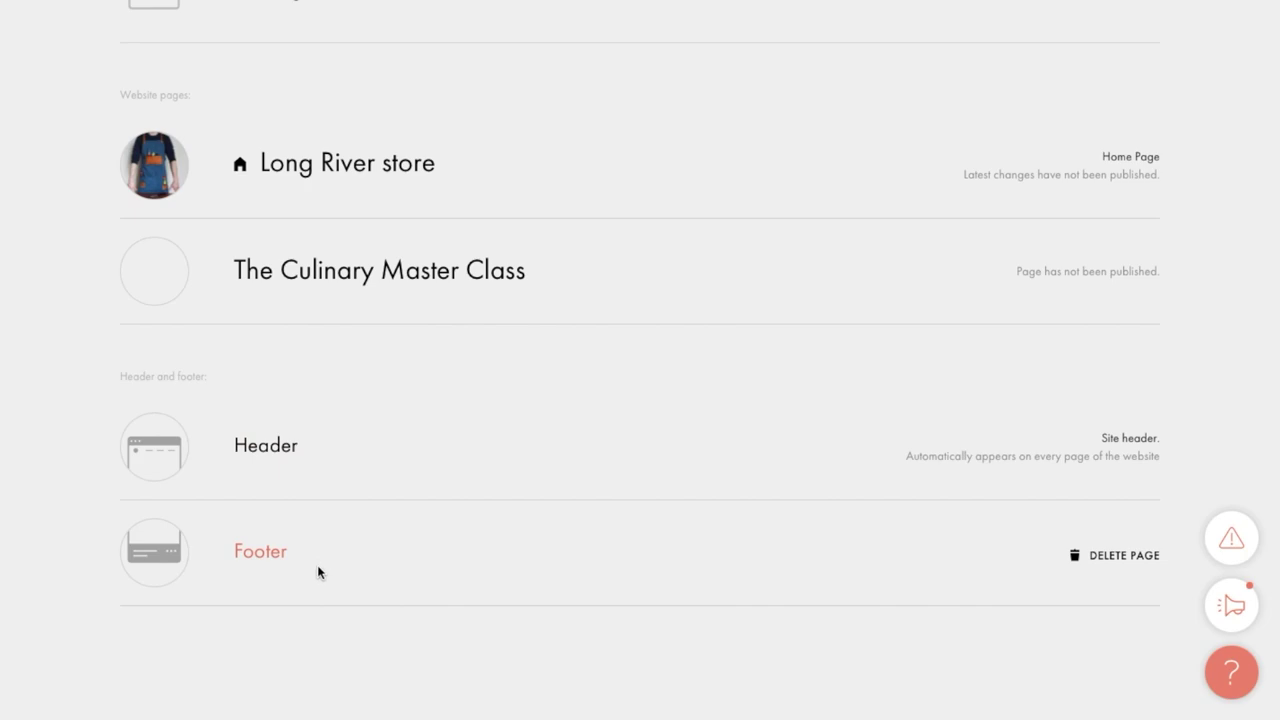
{"action": "left_click", "coordinate": [254, 451]}
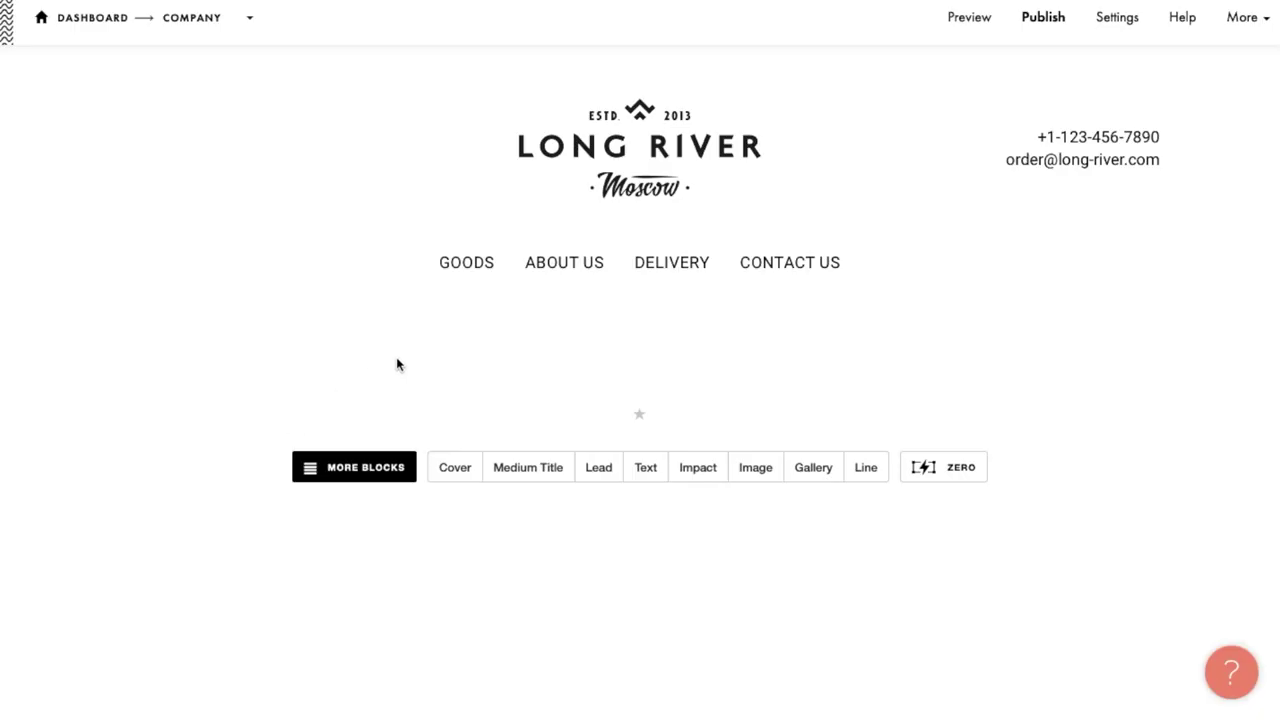
{"action": "left_click", "coordinate": [1194, 74]}
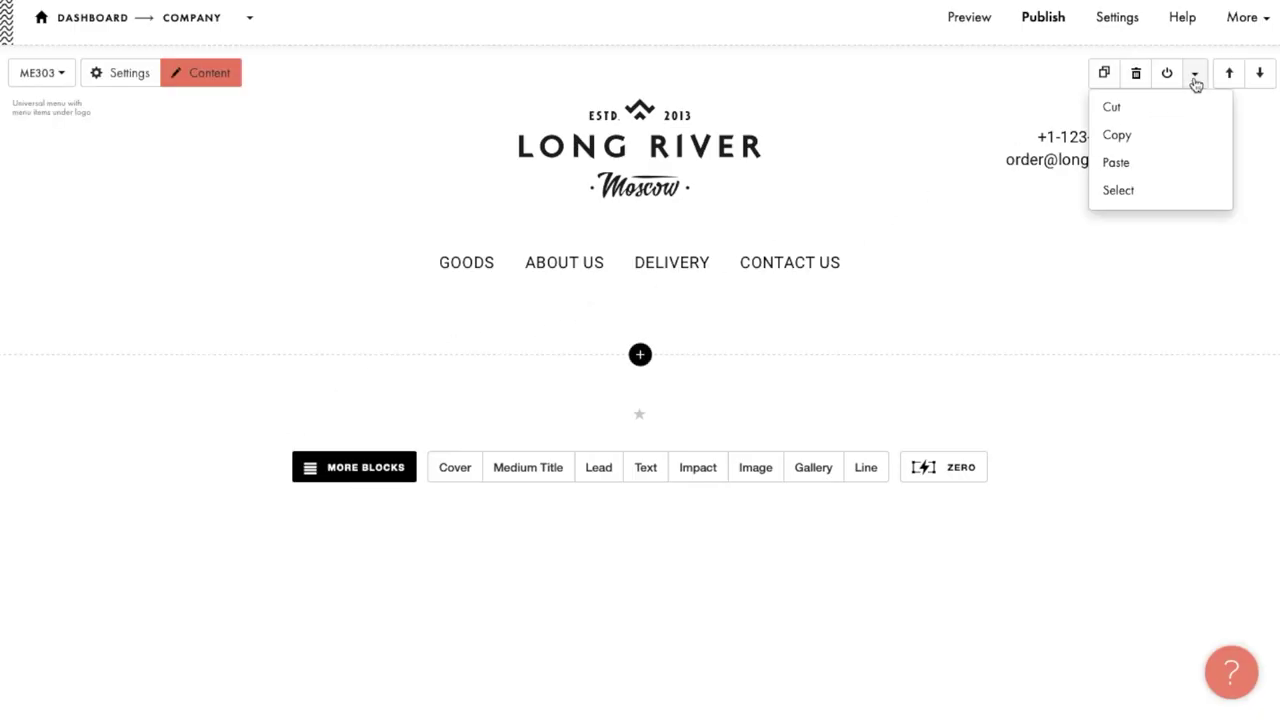
{"action": "left_click", "coordinate": [1172, 175]}
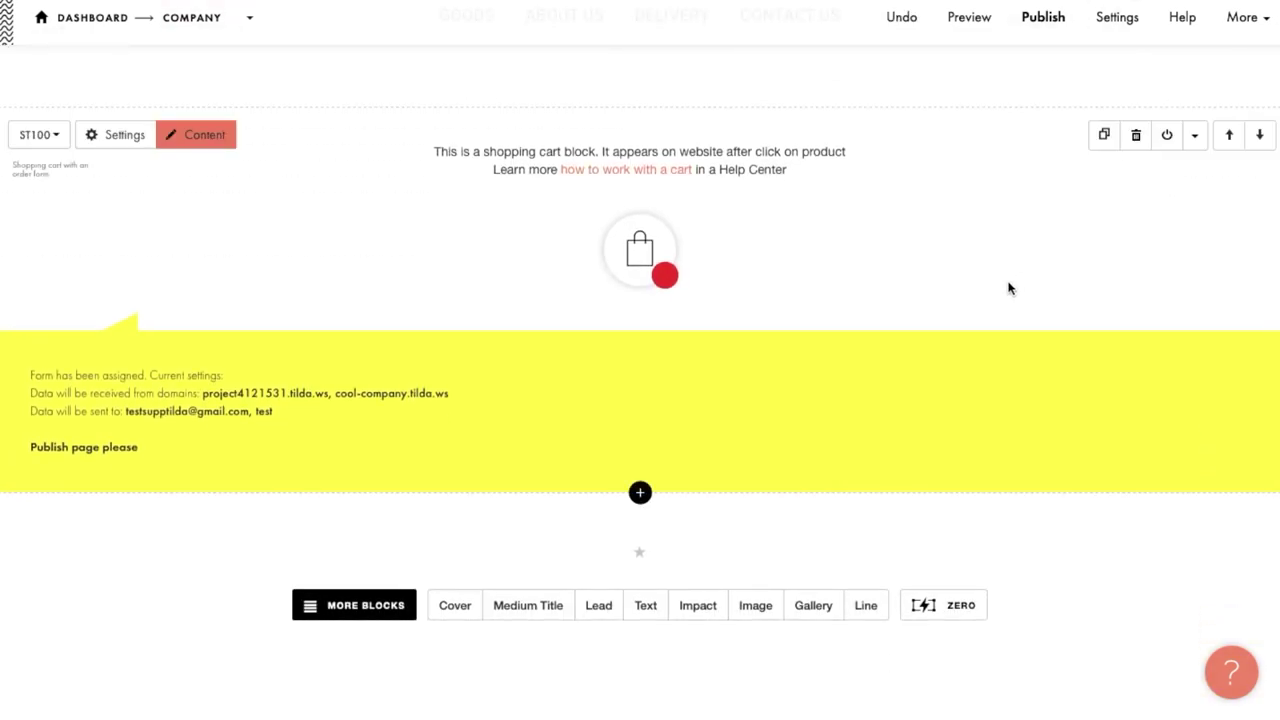
{"action": "scroll", "coordinate": [1008, 288], "scroll_direction": "up", "scroll_amount": 3}
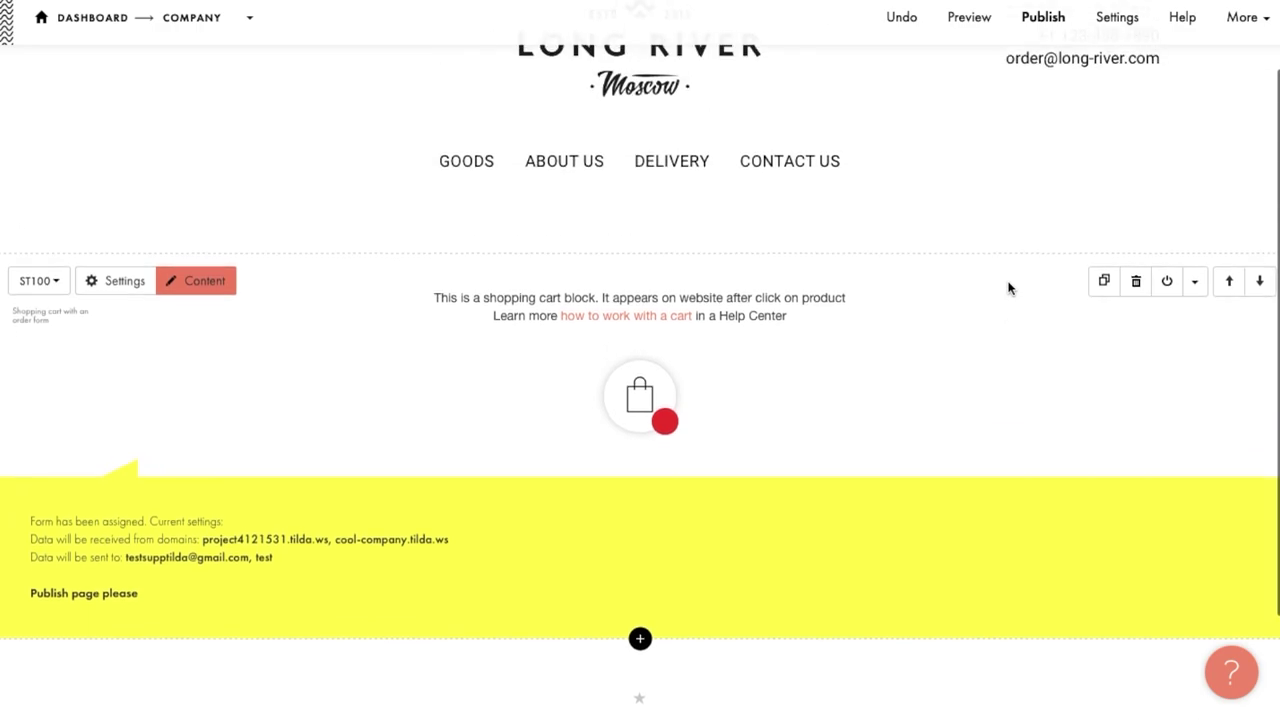
Step: In Site Settings' Header and Footer section, set the Header page as the site header
{"action": "left_click", "coordinate": [185, 25]}
{"action": "left_click", "coordinate": [889, 220]}
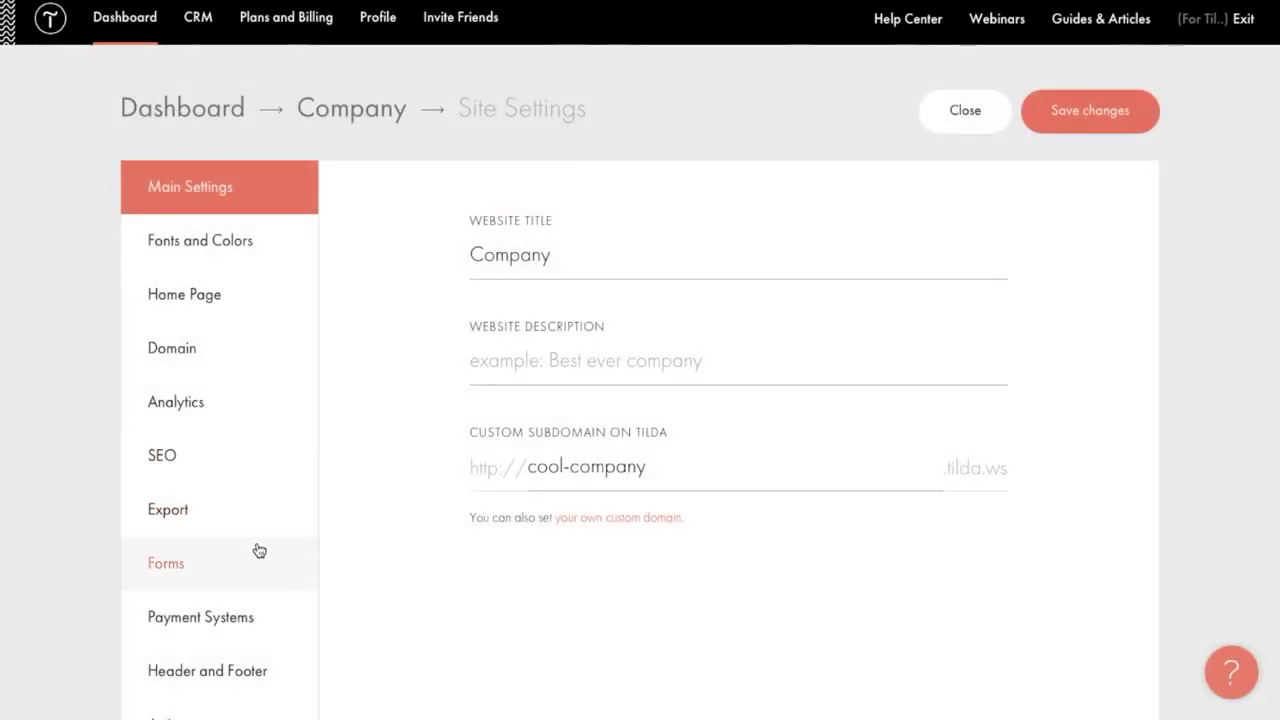
{"action": "left_click", "coordinate": [266, 664]}
{"action": "left_click", "coordinate": [585, 354]}
{"action": "left_click", "coordinate": [585, 356]}
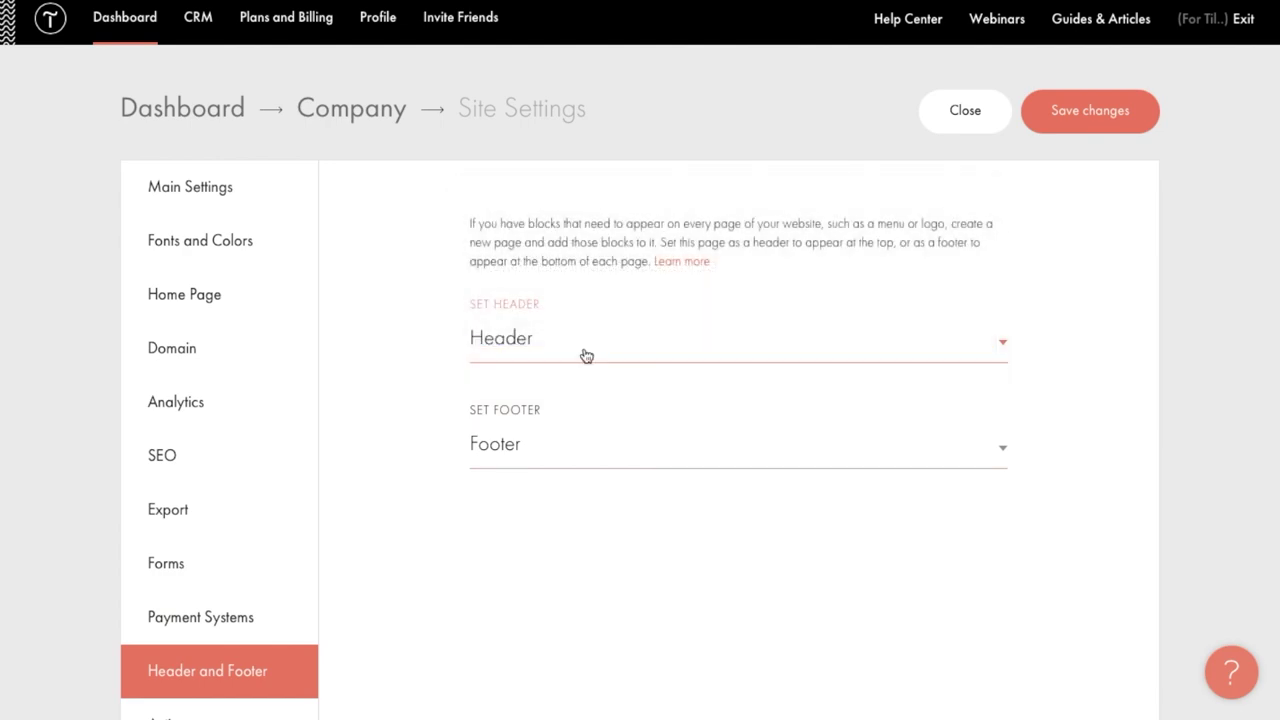
{"action": "left_click", "coordinate": [586, 352]}
{"action": "left_click", "coordinate": [577, 306]}
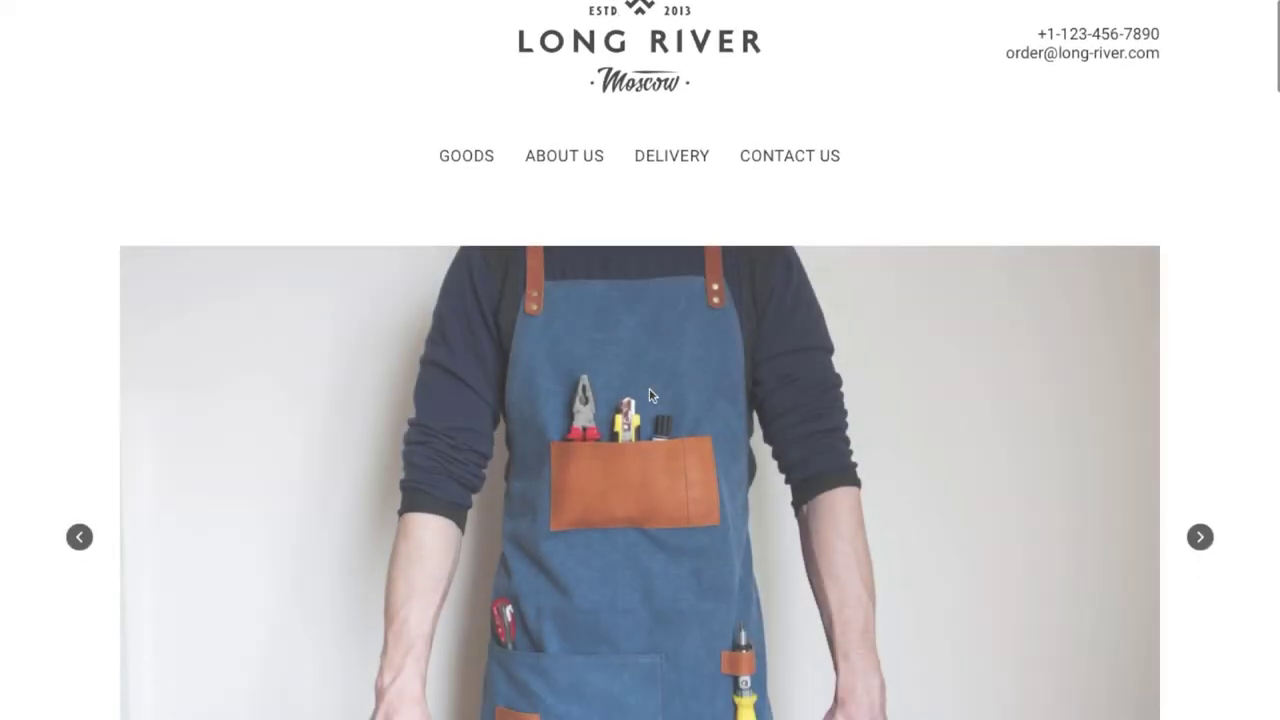
Step: Add Backpack #1 to the cart on the live site and raise its quantity to 2
{"action": "scroll", "coordinate": [649, 390], "scroll_direction": "down", "scroll_amount": 10}
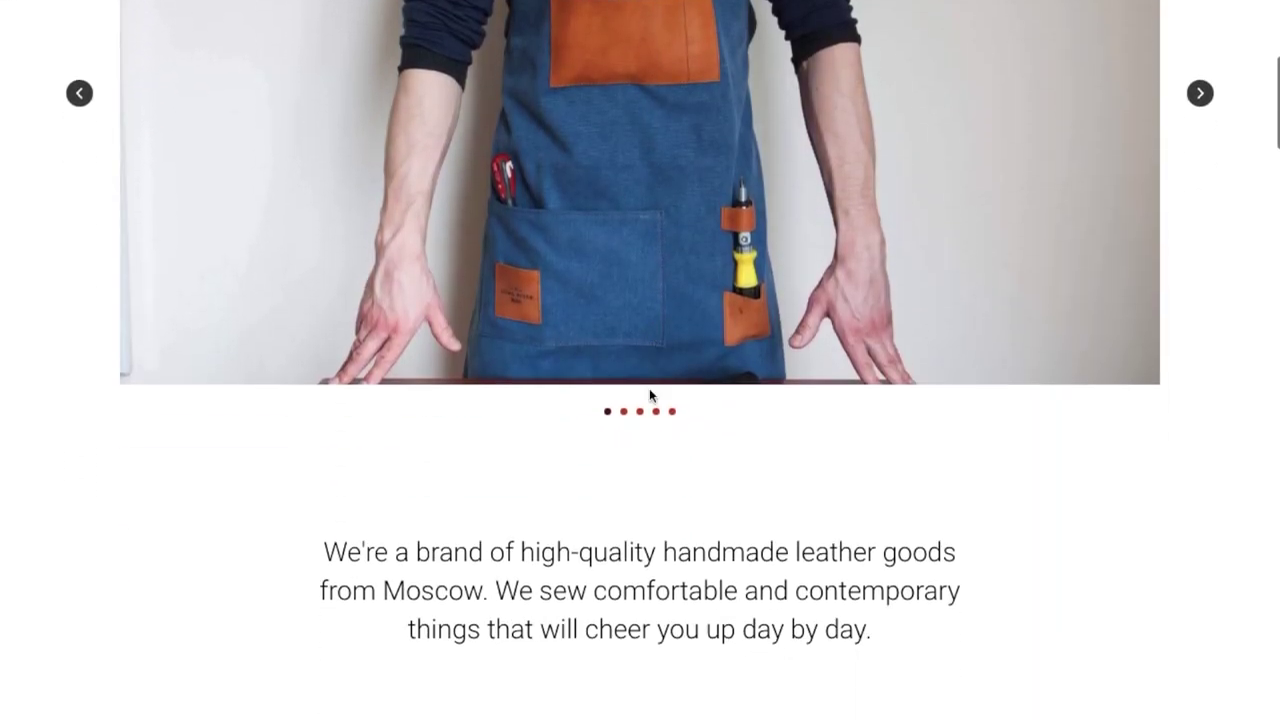
{"action": "scroll", "coordinate": [649, 395], "scroll_direction": "down", "scroll_amount": 4}
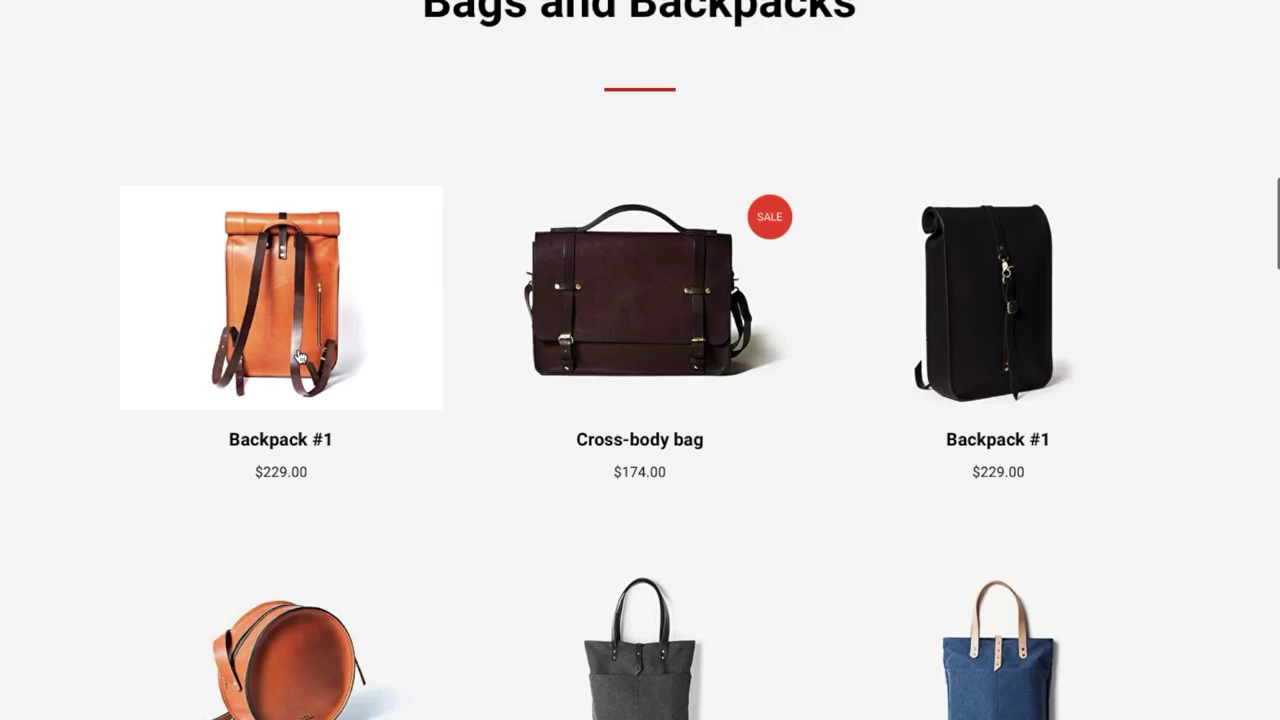
{"action": "left_click", "coordinate": [295, 365]}
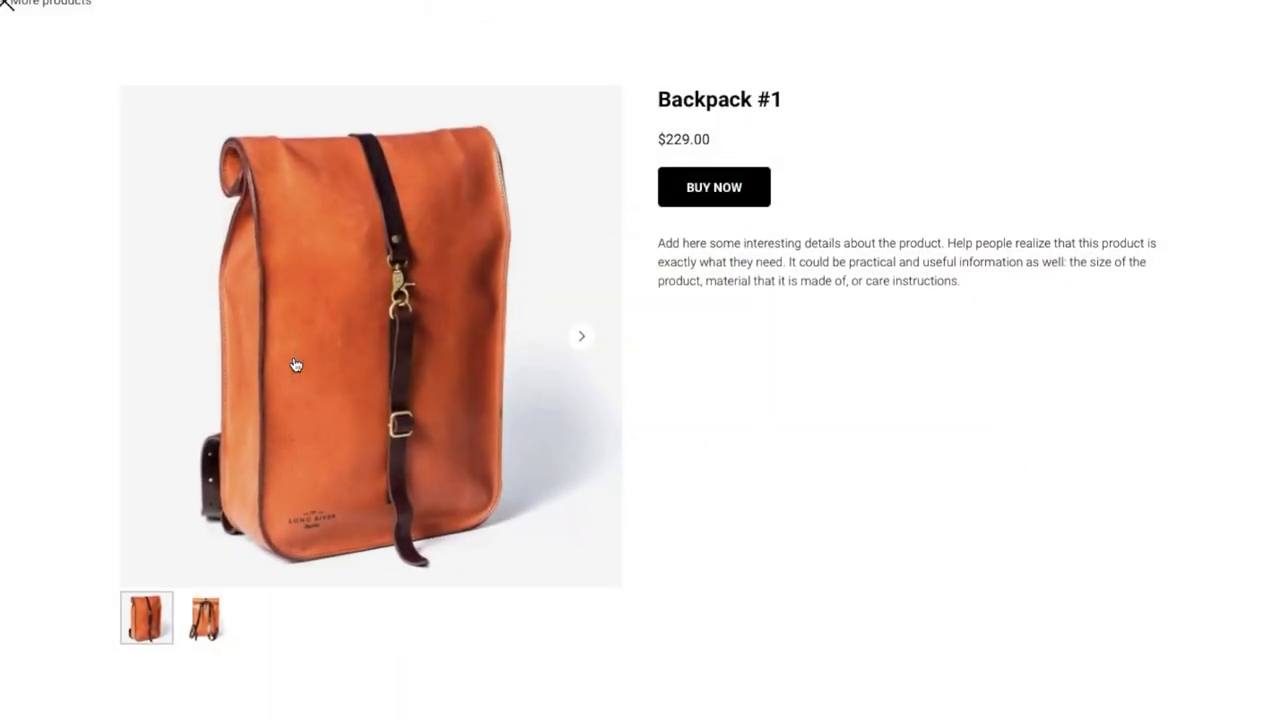
{"action": "left_click", "coordinate": [716, 196]}
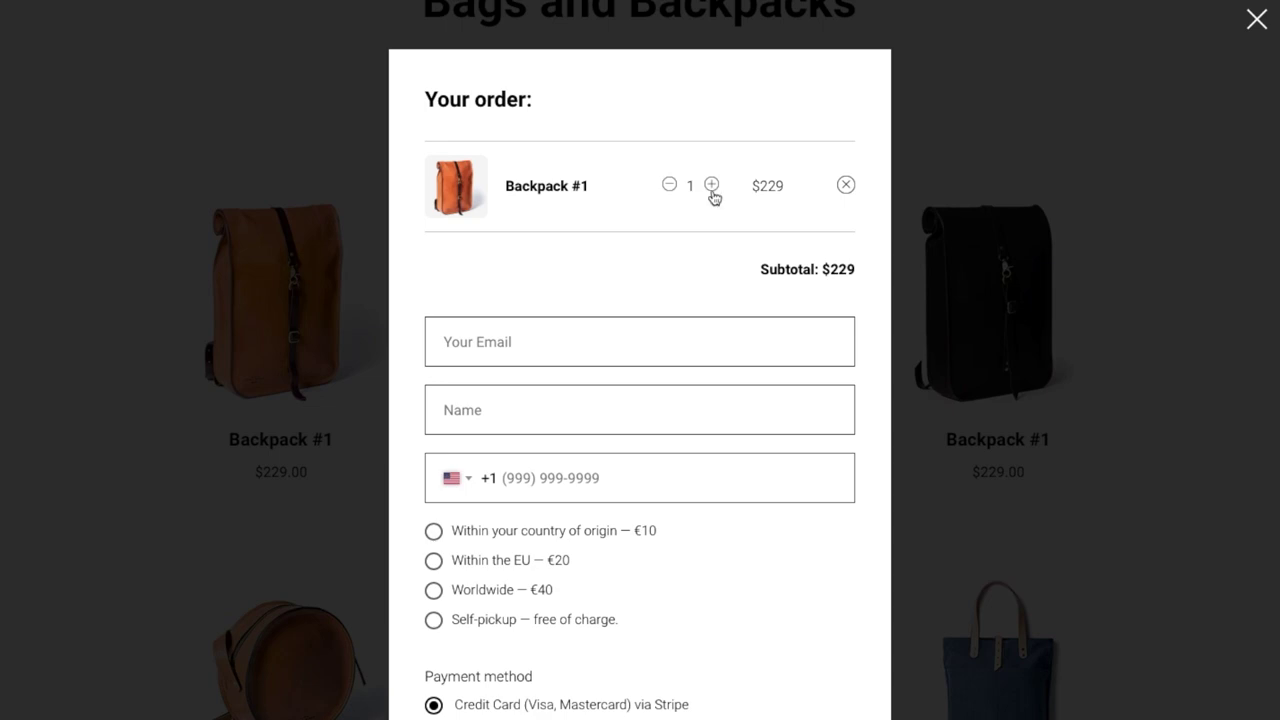
{"action": "left_click", "coordinate": [711, 186]}
Step: Choose 'Within your country of origin' delivery and 'Cash on delivery' payment, totalling $468
{"action": "scroll", "coordinate": [711, 197], "scroll_direction": "down", "scroll_amount": 2}
{"action": "left_click", "coordinate": [521, 366]}
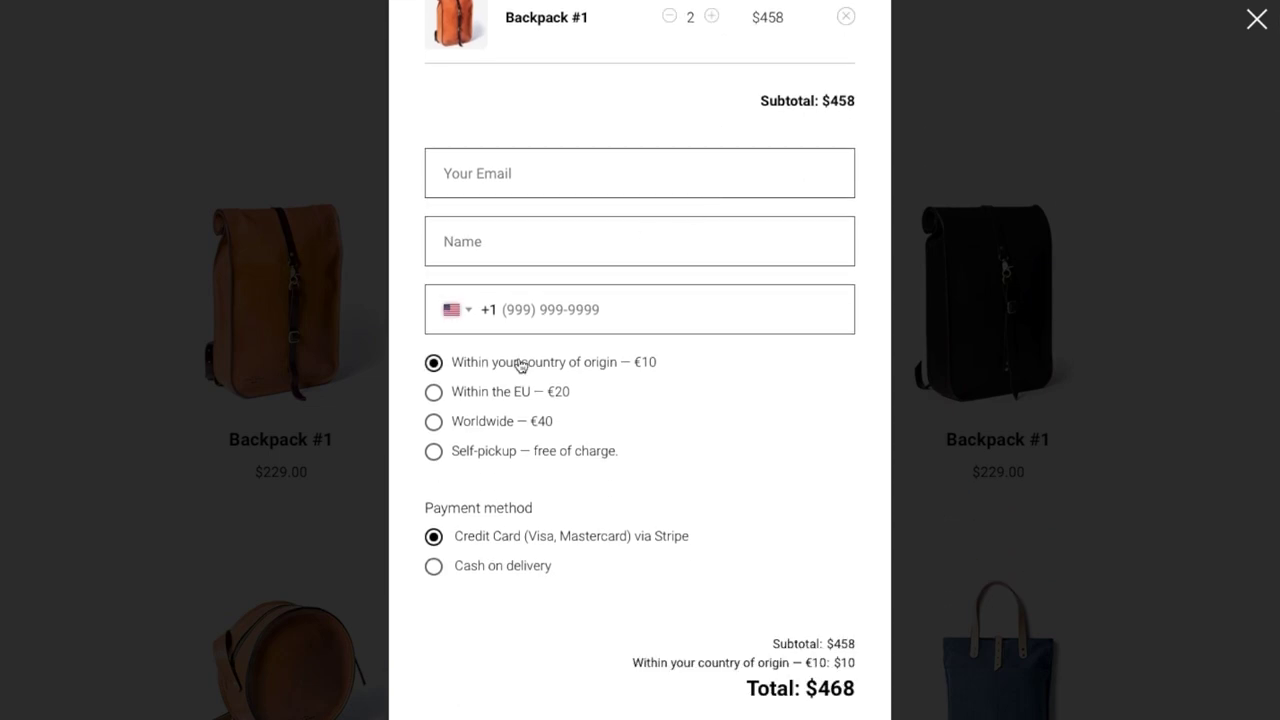
{"action": "scroll", "coordinate": [521, 366], "scroll_direction": "down", "scroll_amount": 1}
{"action": "left_click", "coordinate": [487, 490]}
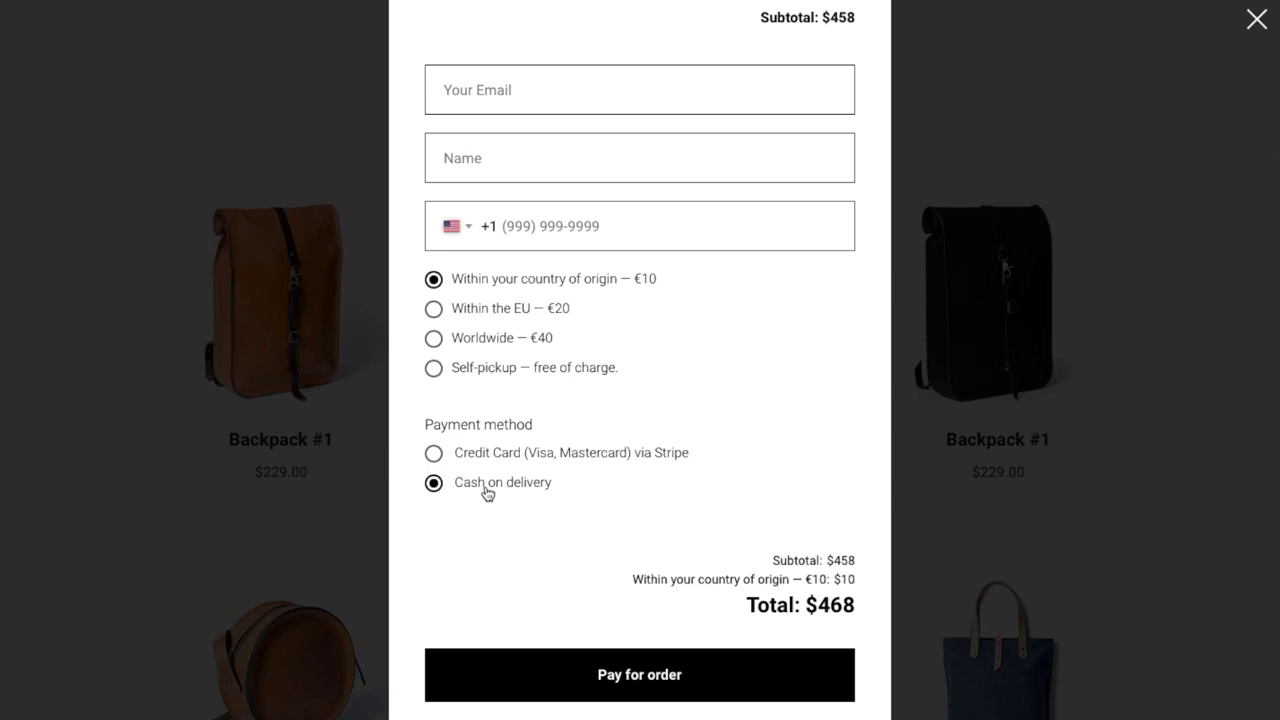
{"action": "scroll", "coordinate": [758, 320], "scroll_direction": "up", "scroll_amount": 5}
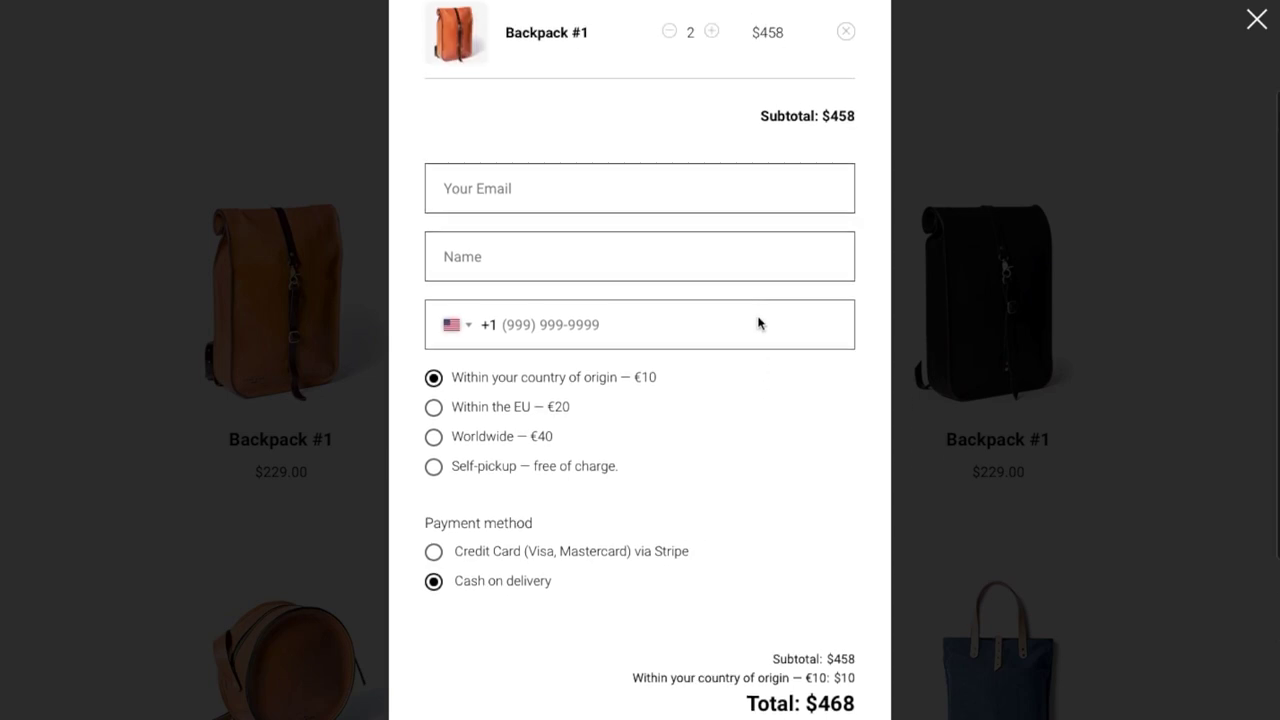